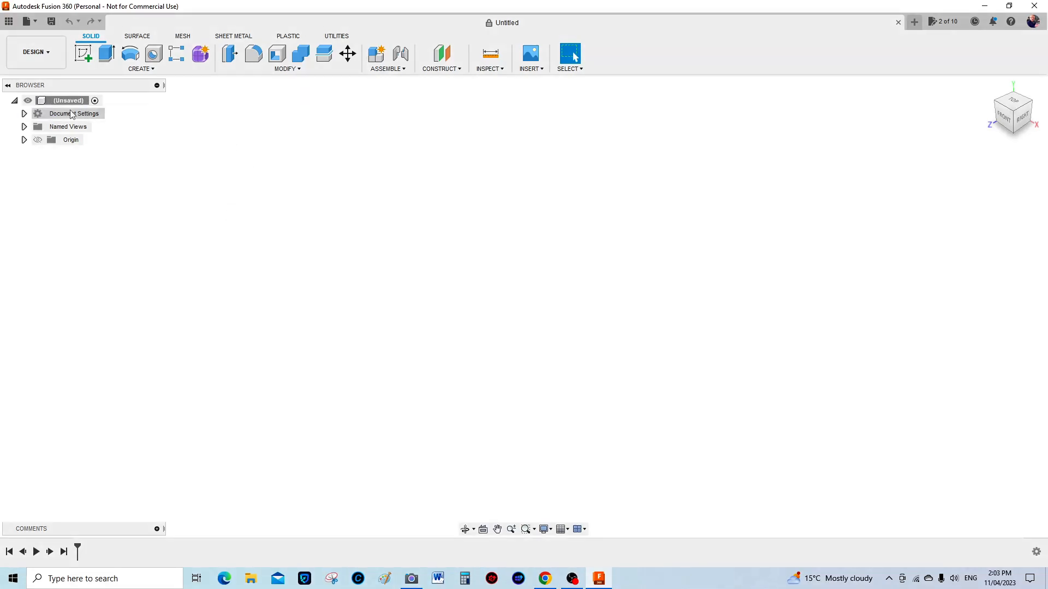
Check the document's active units and review the unit types available for it
left_click(24, 114)
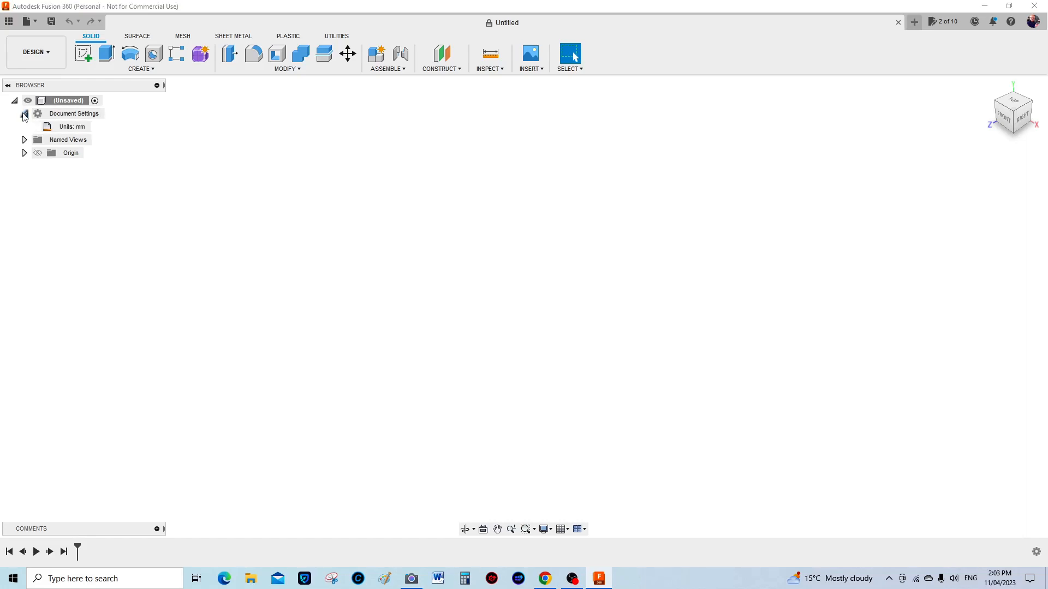
mouse_move(63, 133)
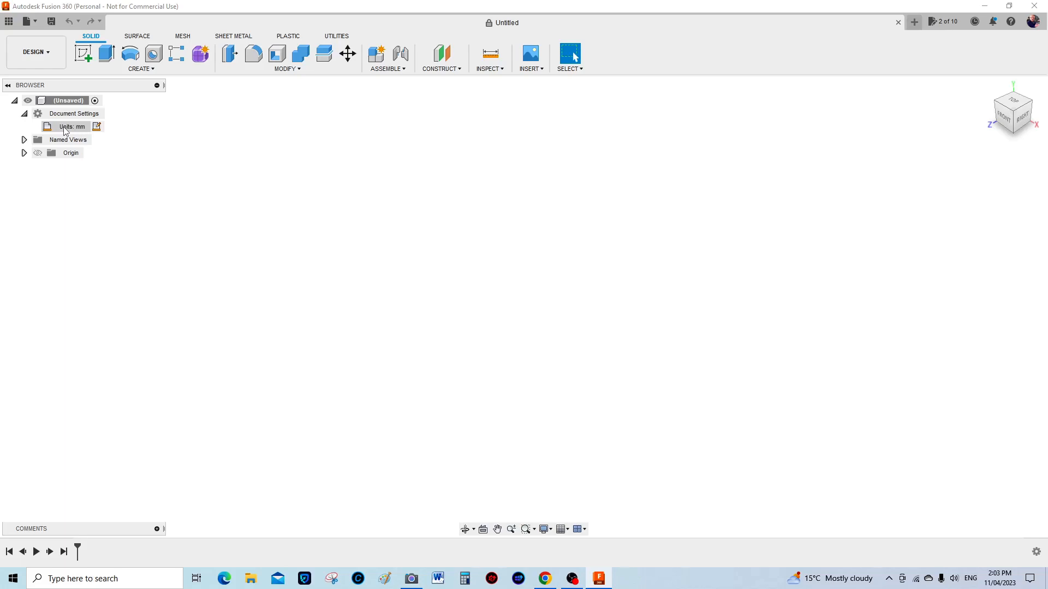
left_click(24, 114)
left_click(24, 114)
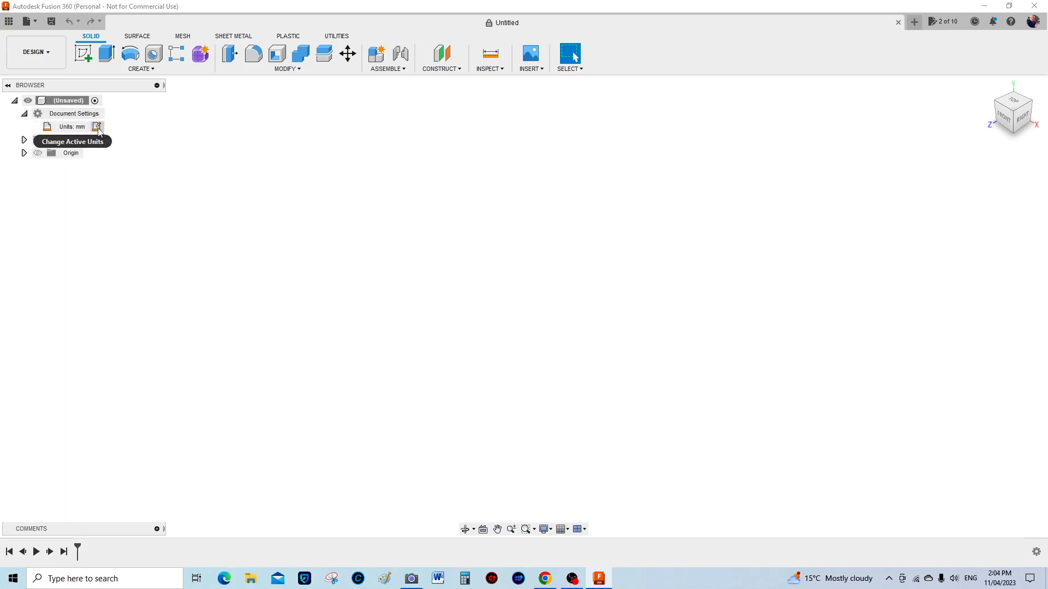
left_click(96, 127)
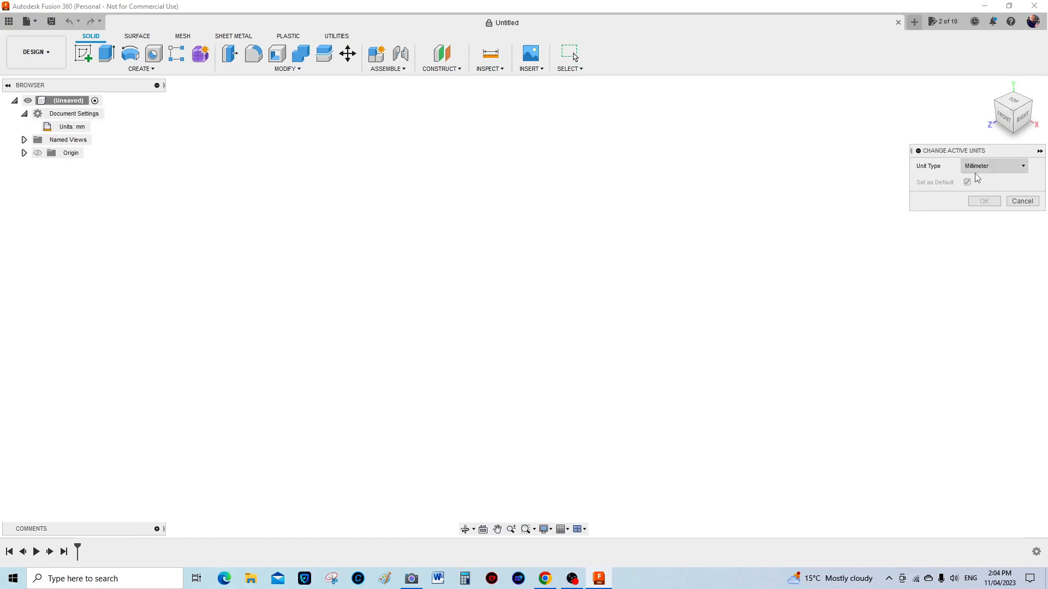
left_click(1024, 167)
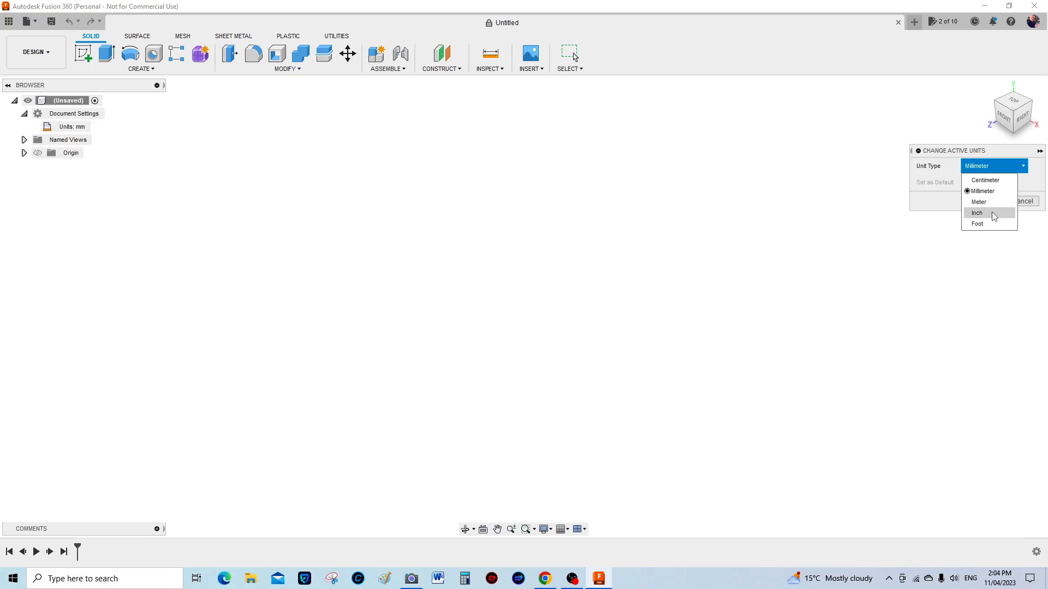
left_click(1024, 169)
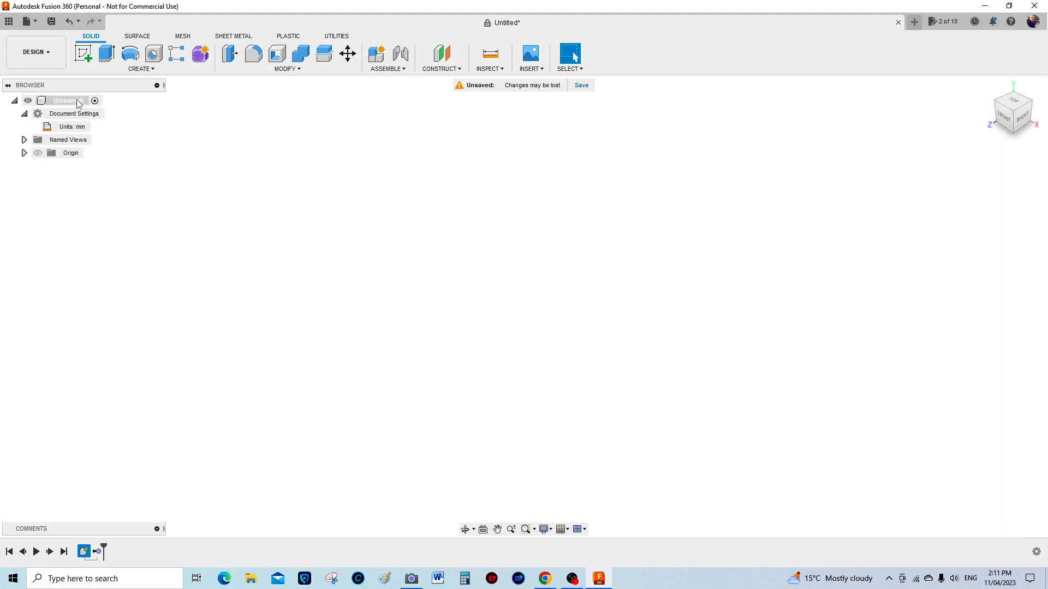
Create an internal standard component named "Component 1 TOP" under the root of the design
right_click(79, 103)
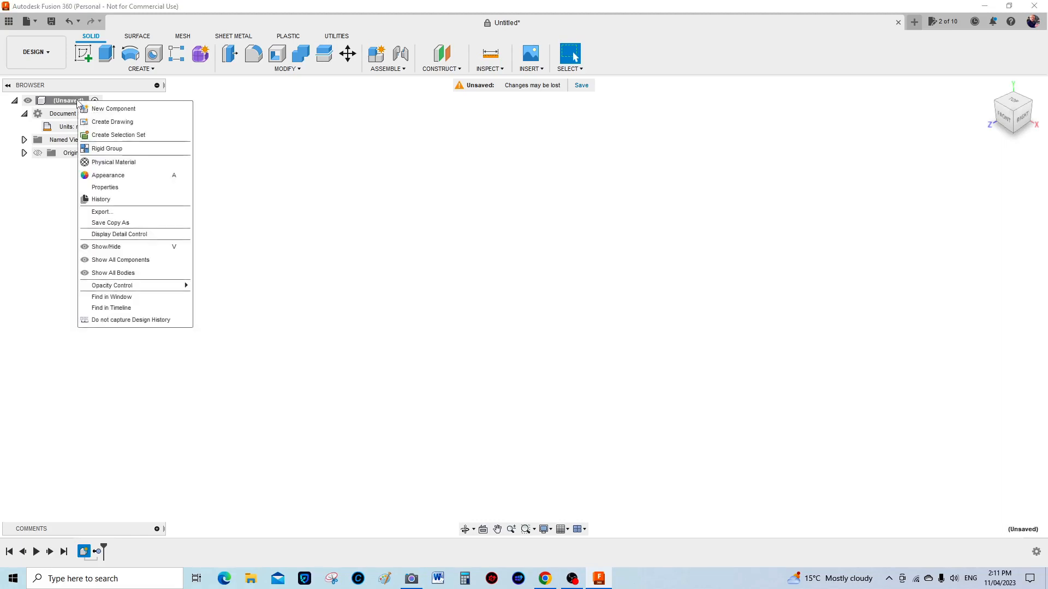
left_click(115, 109)
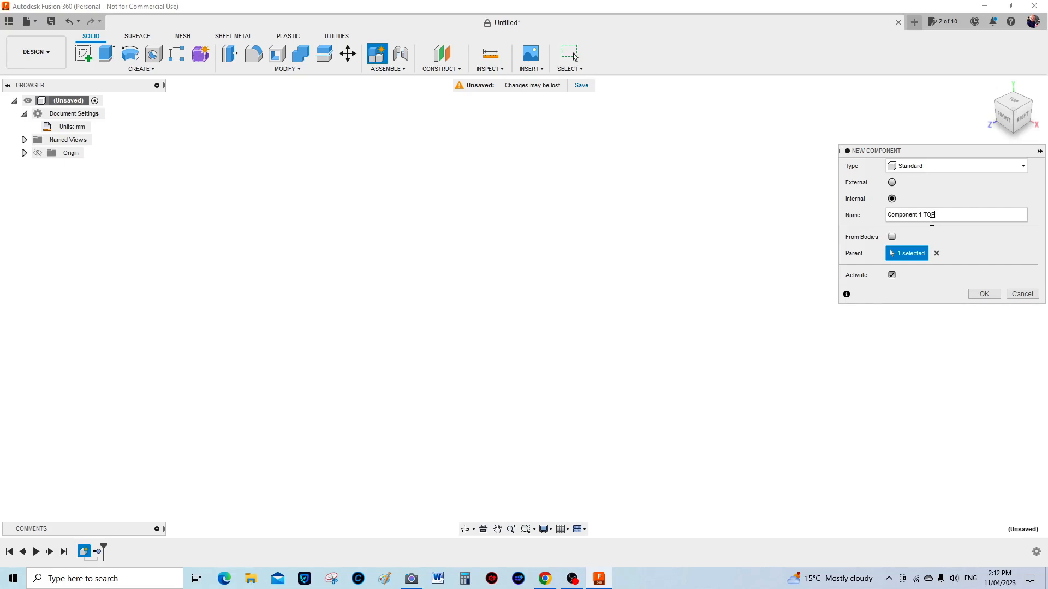
left_click(985, 295)
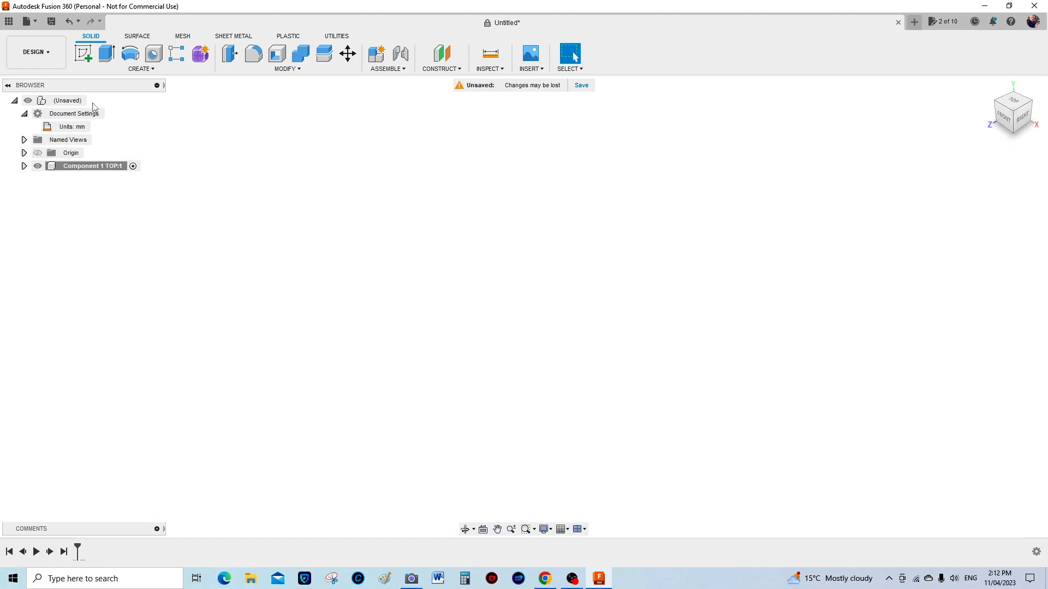
Create a second internal component named "Component 2 BASE" under the root of the design
right_click(79, 103)
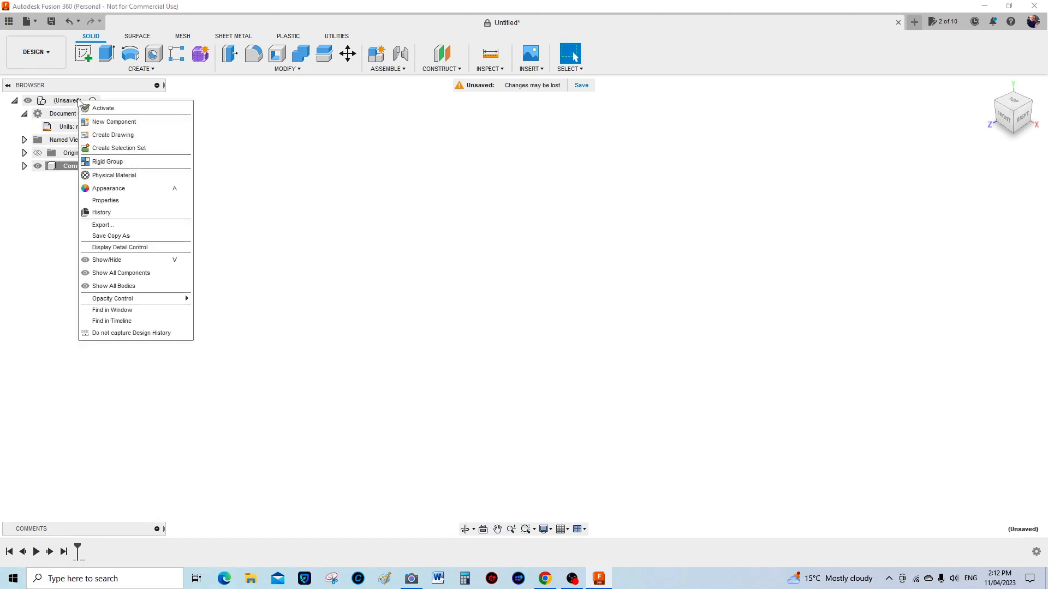
left_click(118, 123)
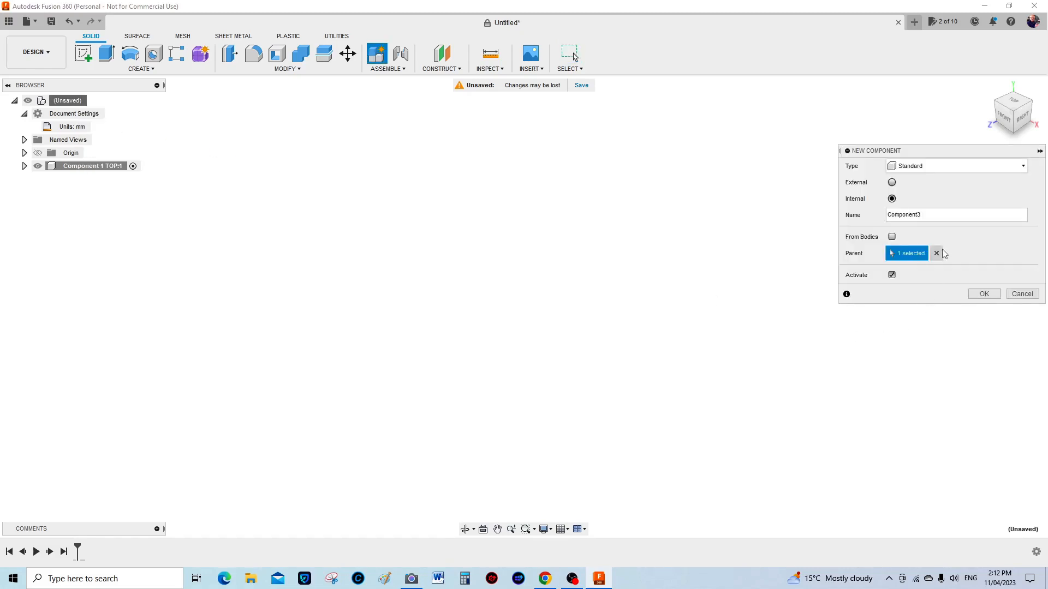
left_click(922, 215)
left_click(988, 298)
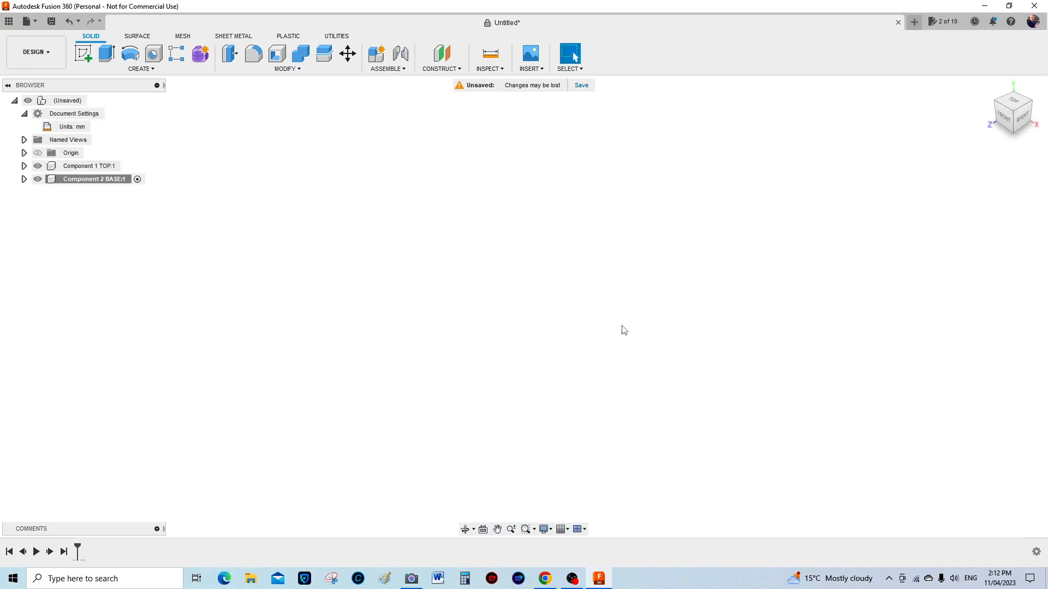
Make Component 1 TOP the active component instead of Component 2 BASE
left_click(103, 179)
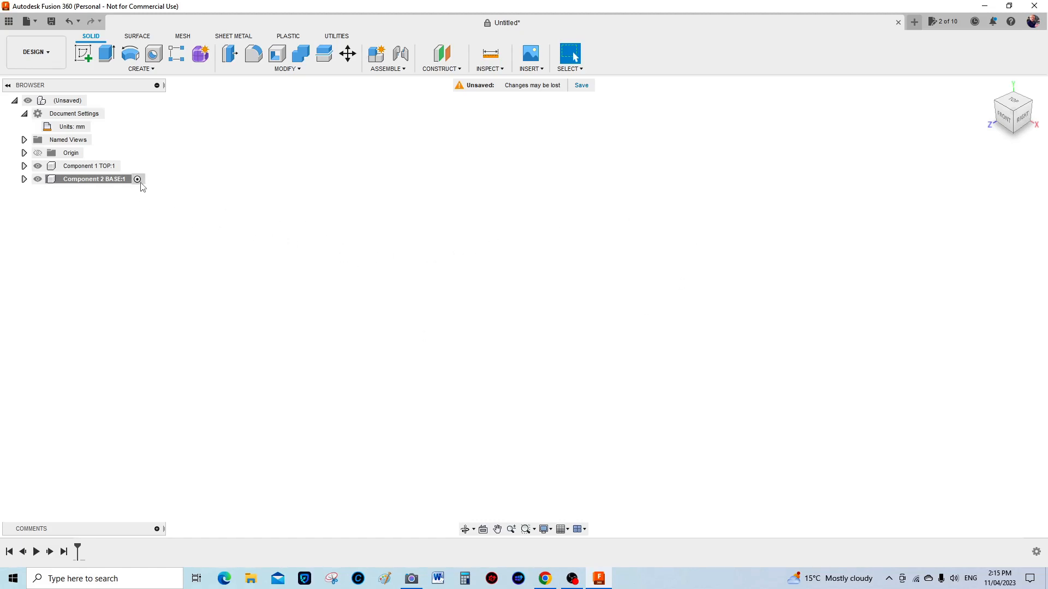
left_click(138, 180)
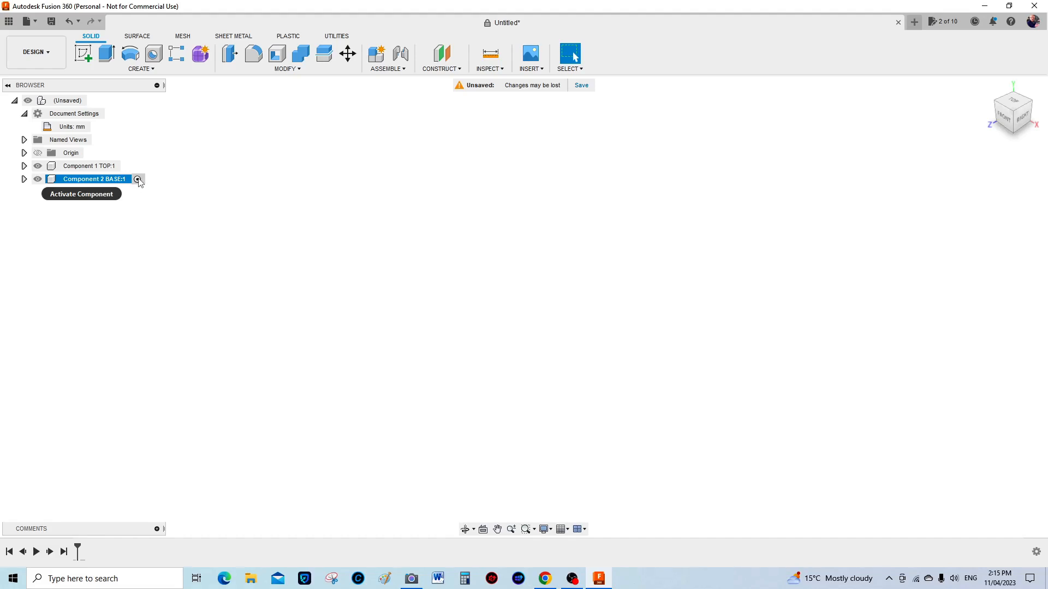
left_click(137, 180)
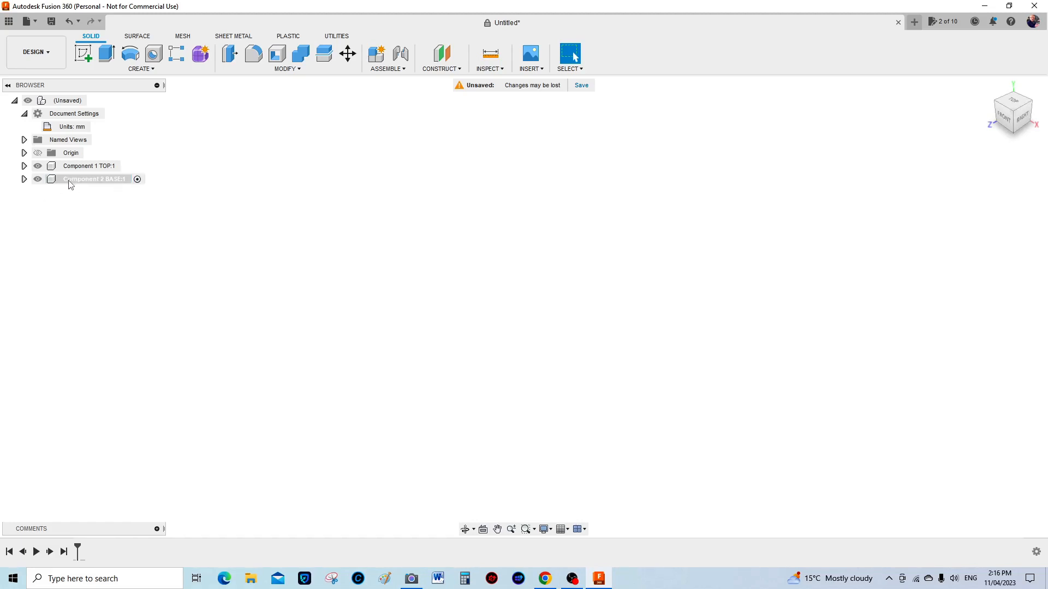
left_click(126, 166)
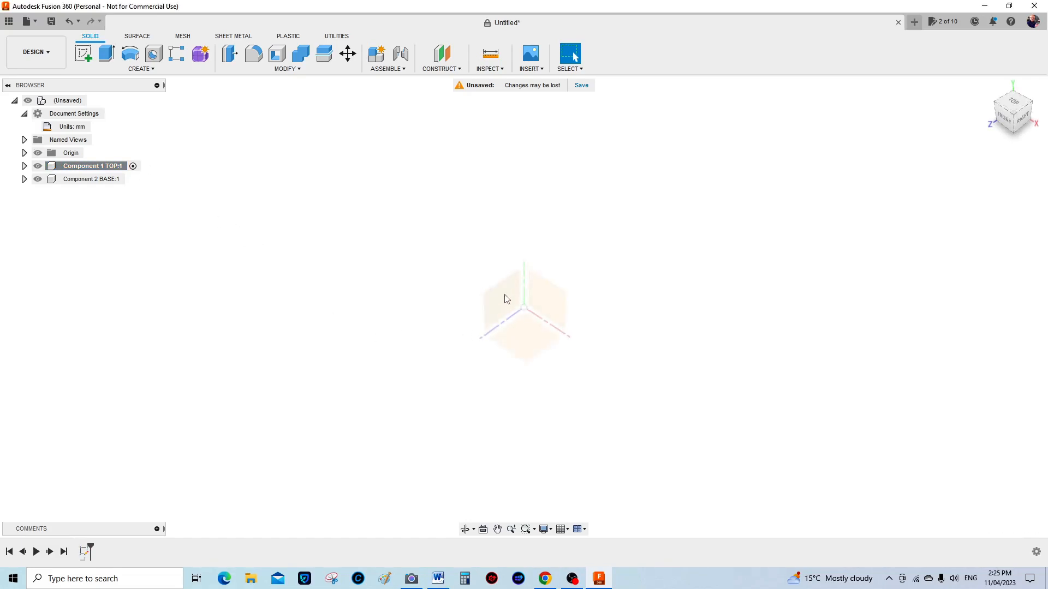
Sketch a two-point rectangle from the origin on the XZ plane, 75 mm wide and about 70 mm high
left_click(530, 341)
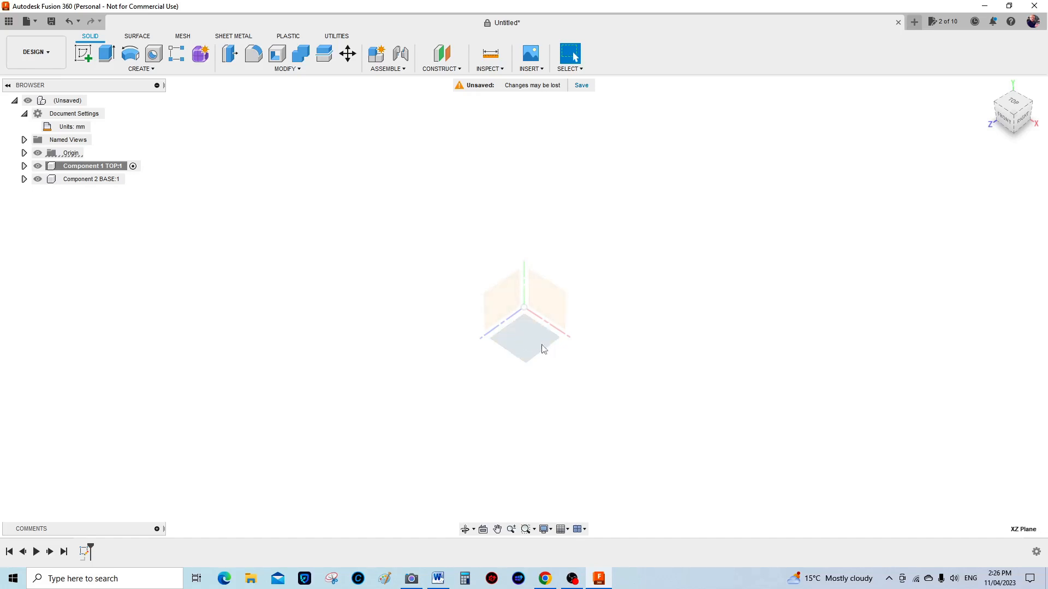
left_click(84, 54)
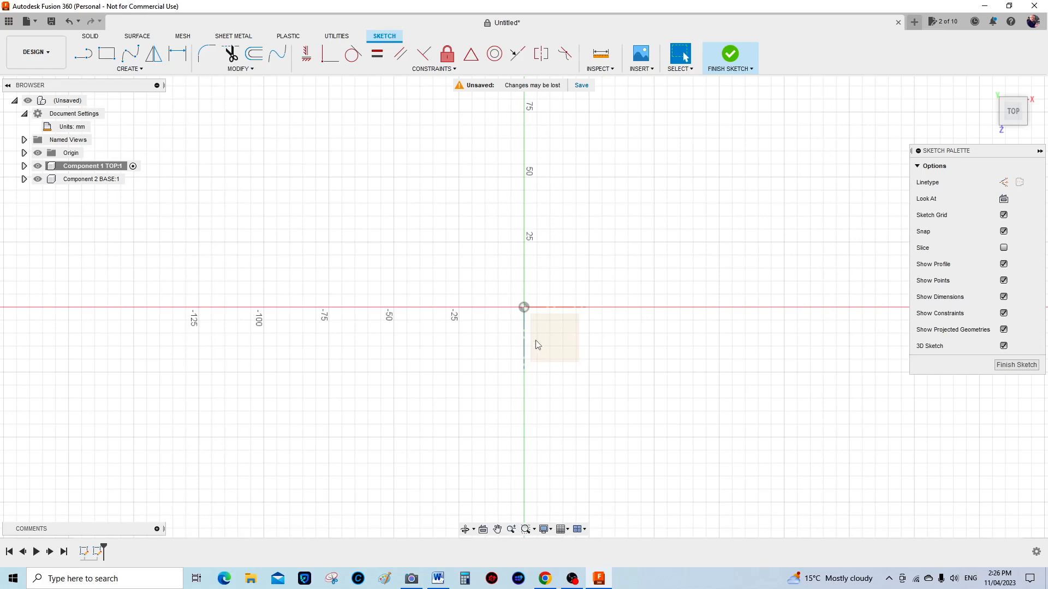
left_click(138, 71)
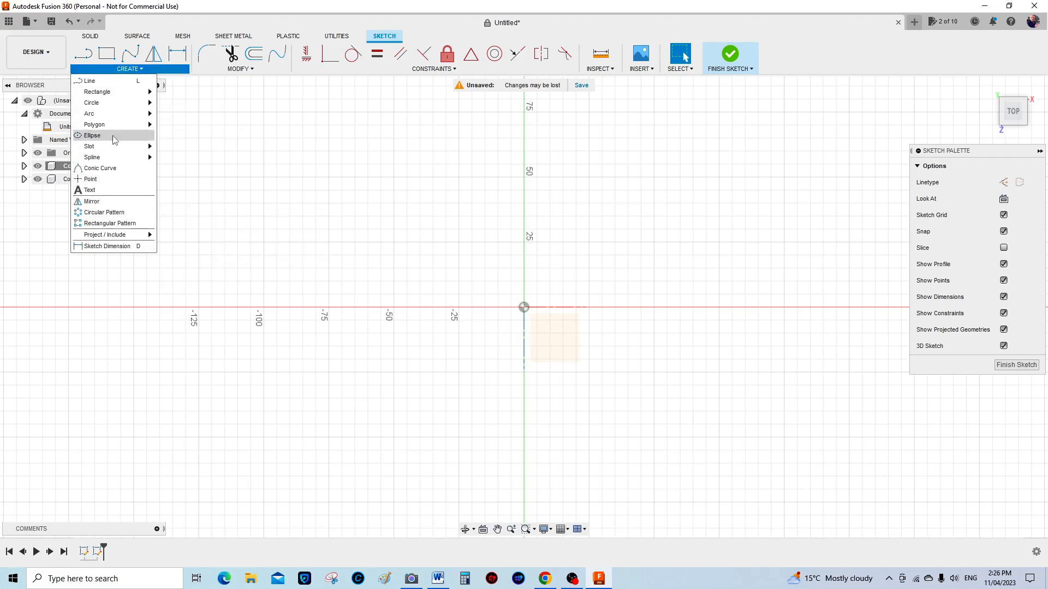
left_click(108, 55)
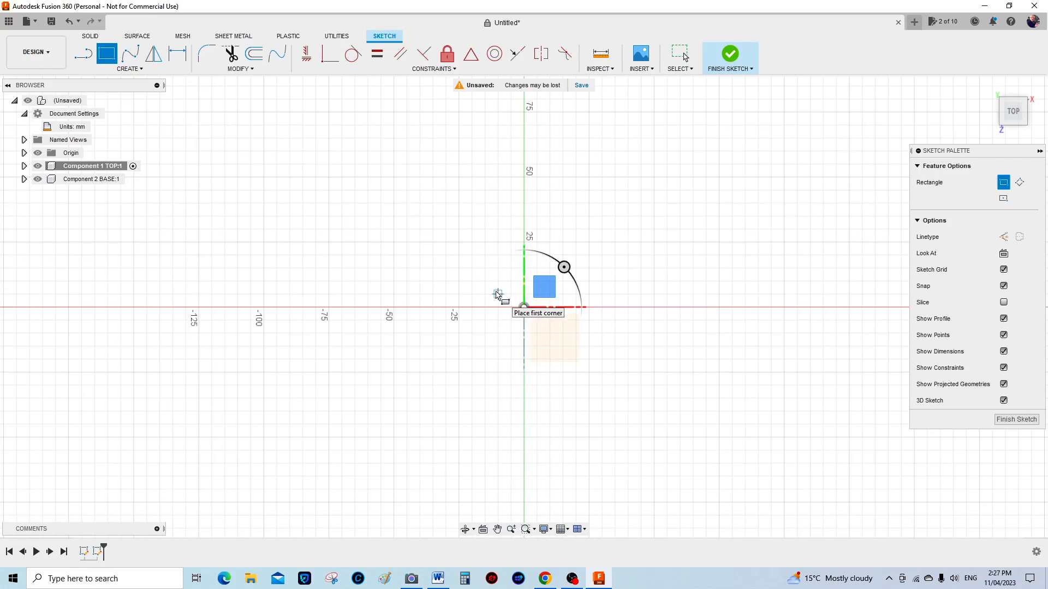
left_click(524, 308)
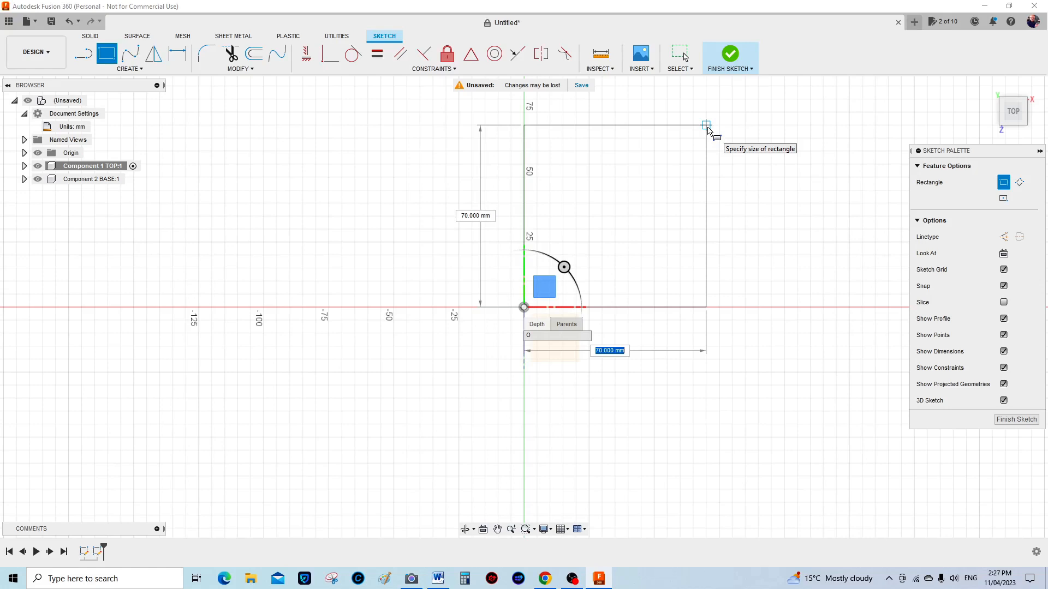
type("75.0")
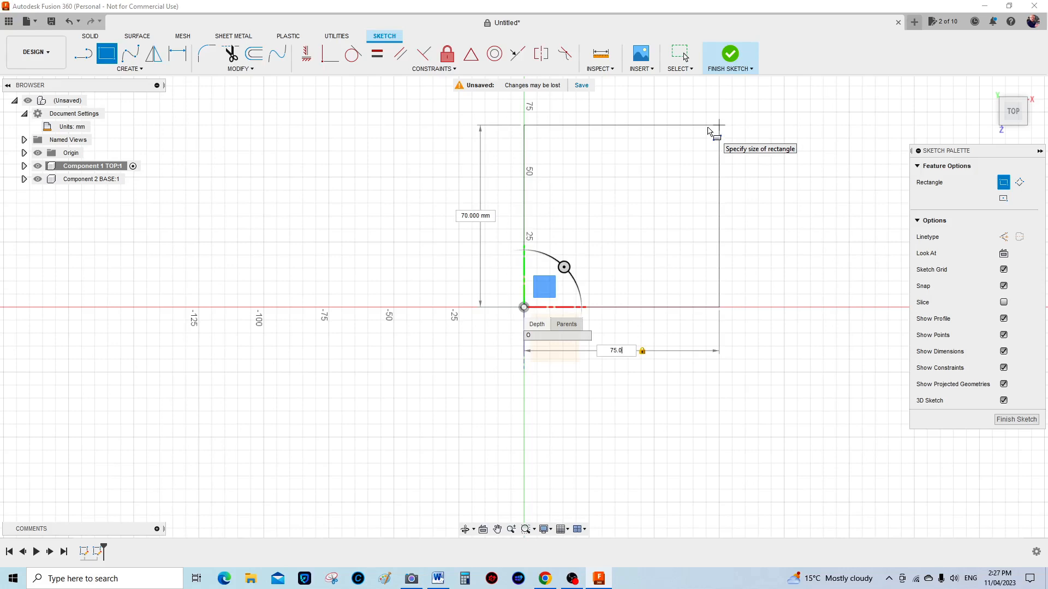
key("Return")
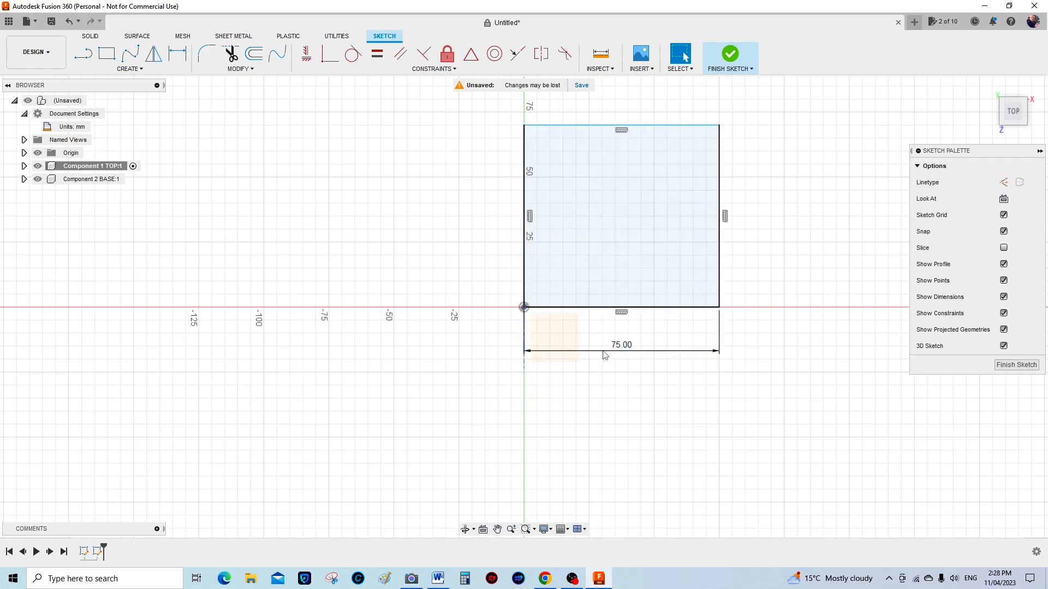
Dimension the rectangle's vertical side through the origin to 75 mm and finish the sketch
right_click(524, 211)
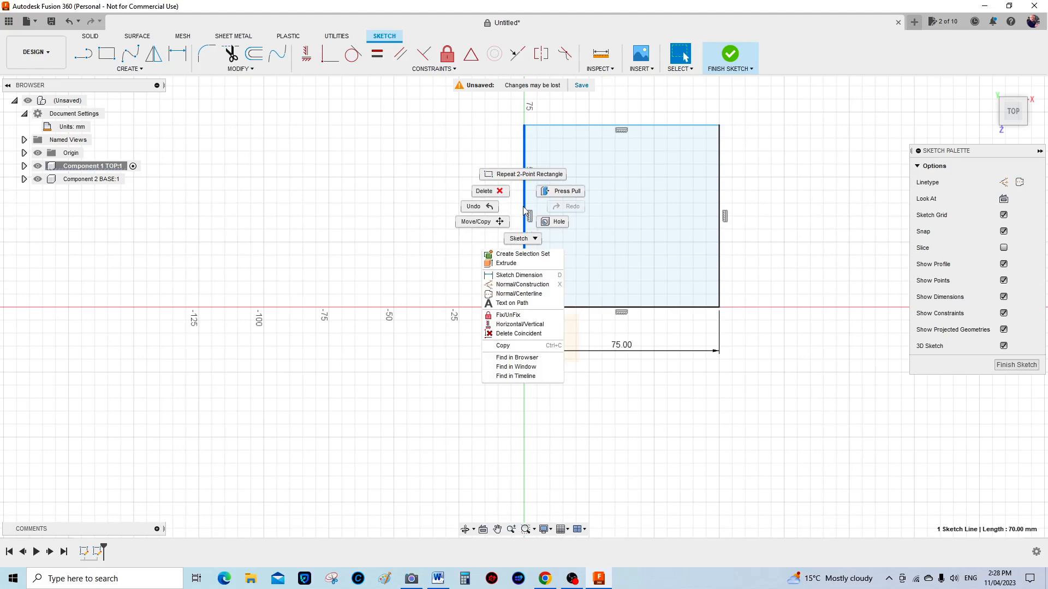
left_click(516, 275)
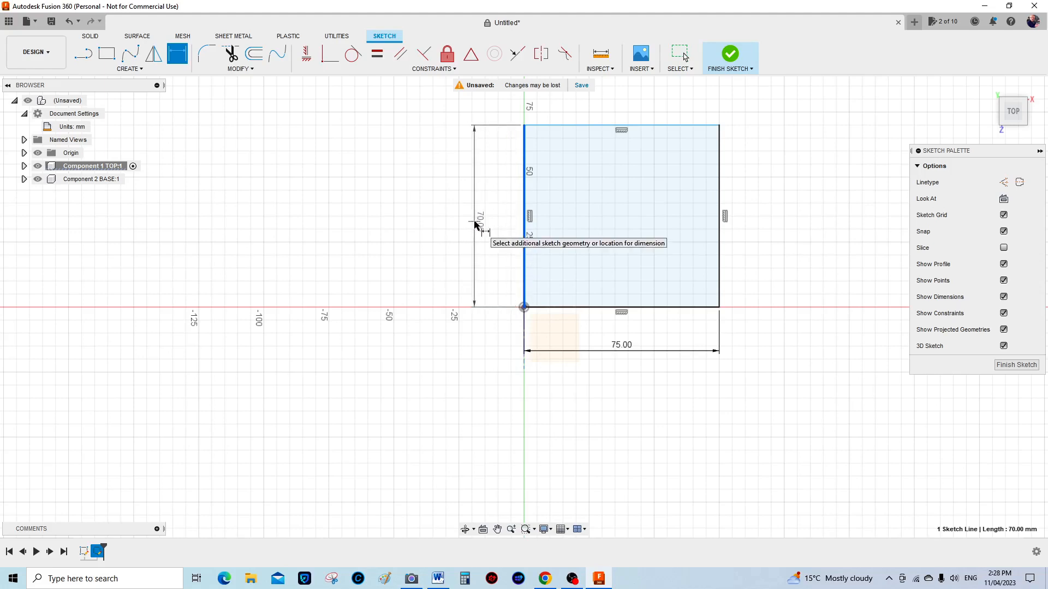
left_click(474, 224)
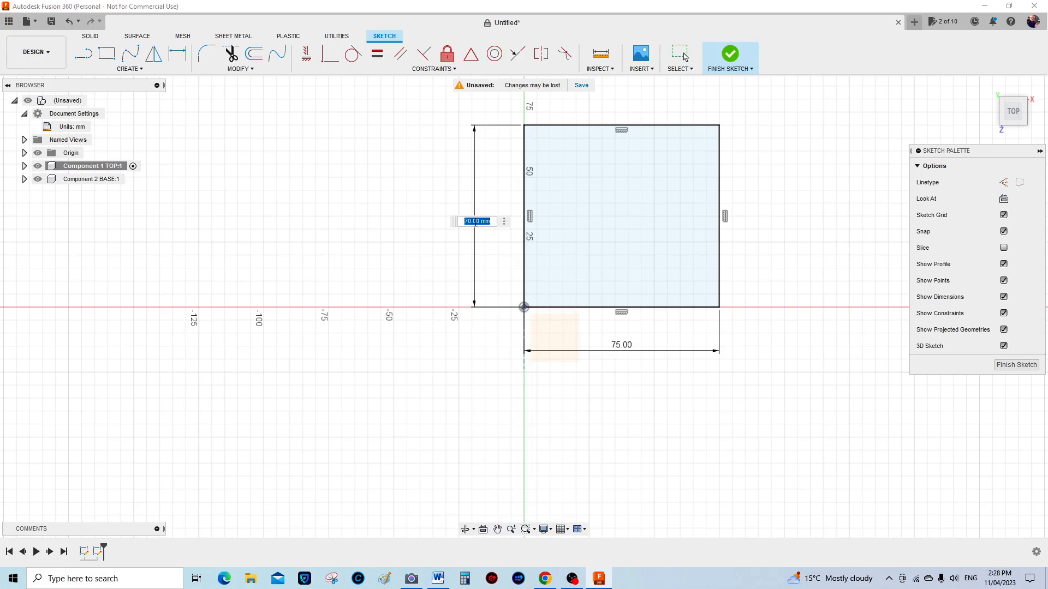
type("75.0")
key("Return")
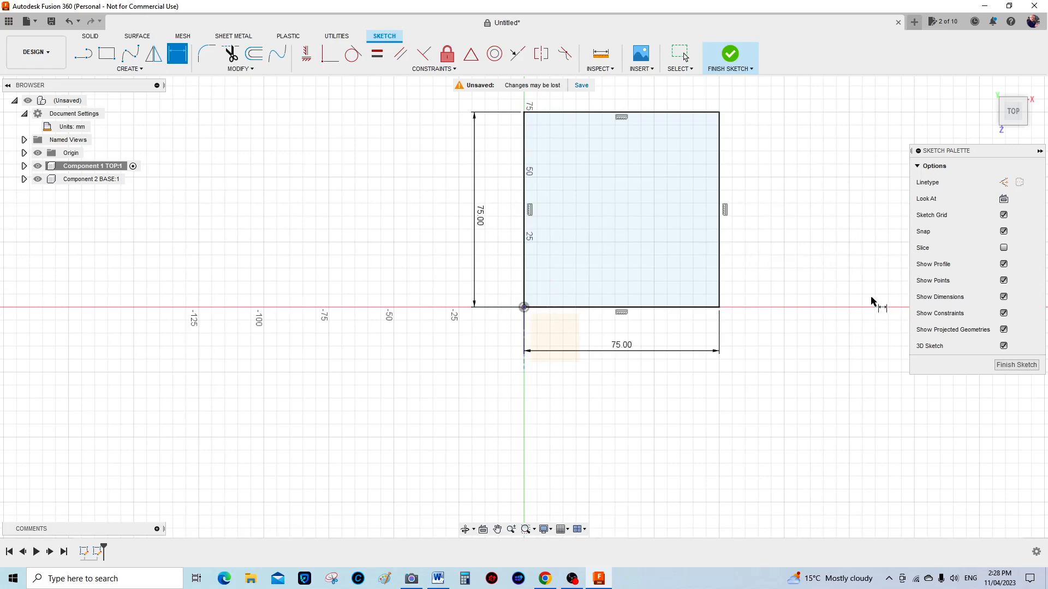
left_click(1011, 365)
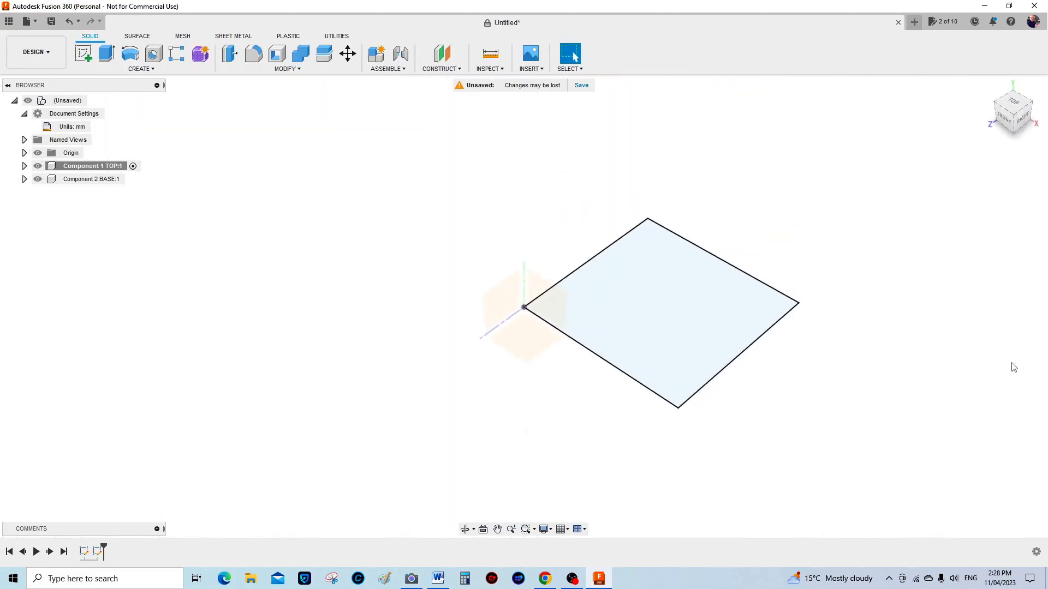
Extrude the square profile 12 mm upward to one side as a new body
left_click(667, 307)
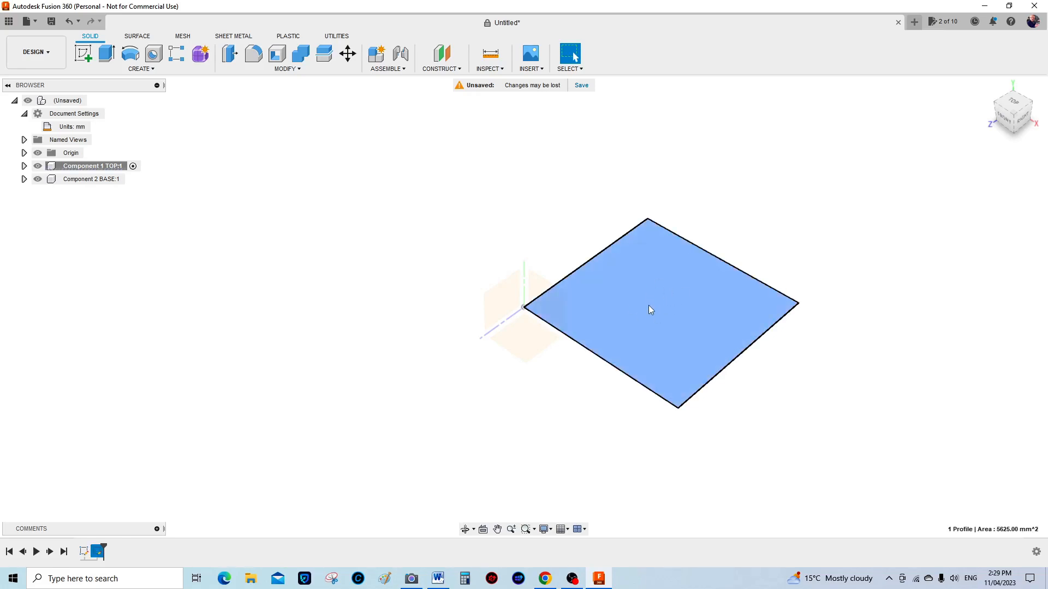
left_click(108, 56)
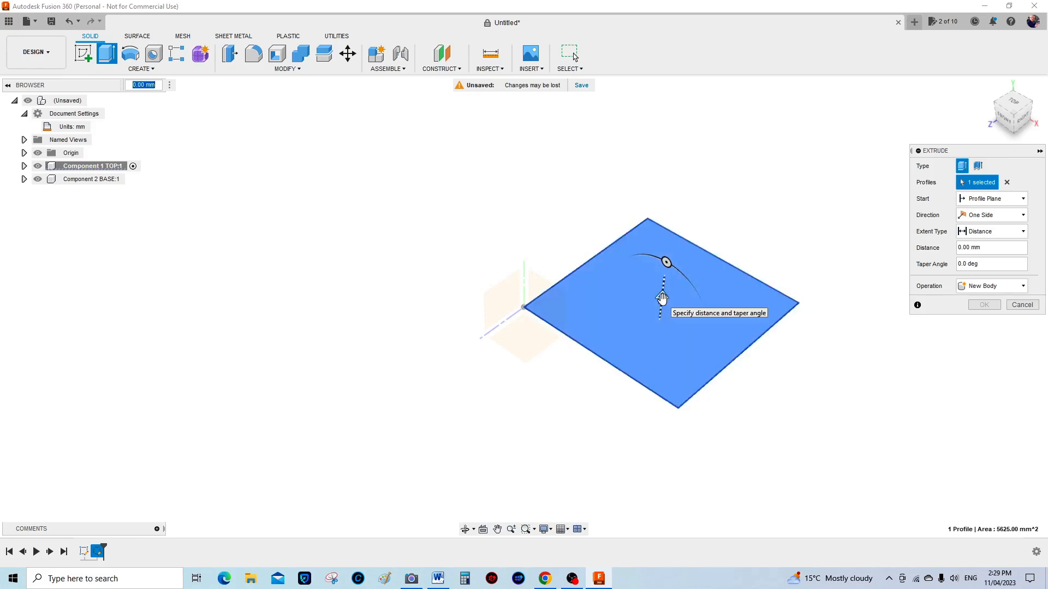
left_click_drag(662, 299, 665, 276)
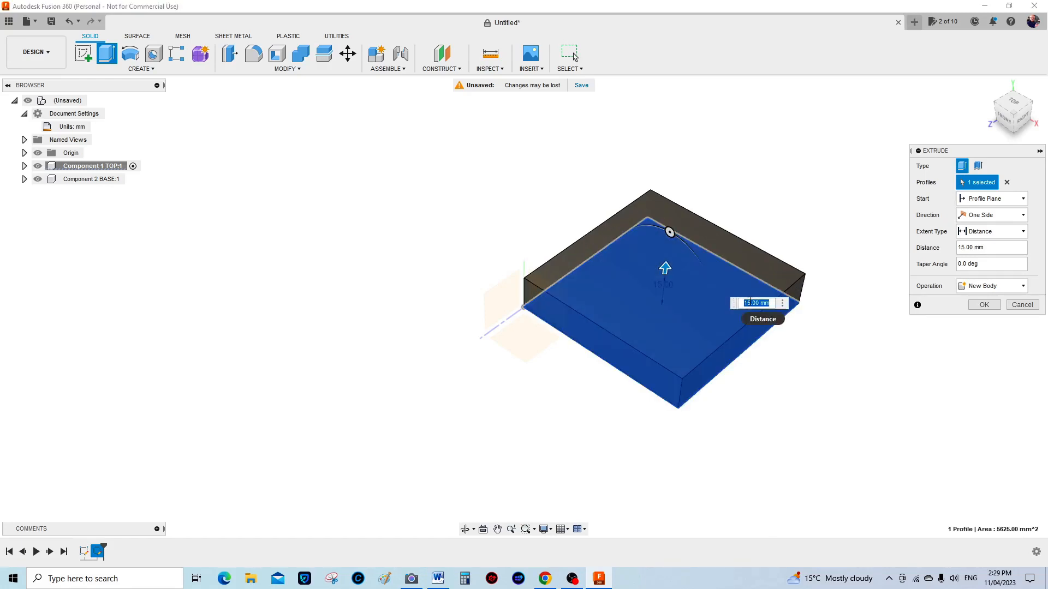
left_click(748, 303)
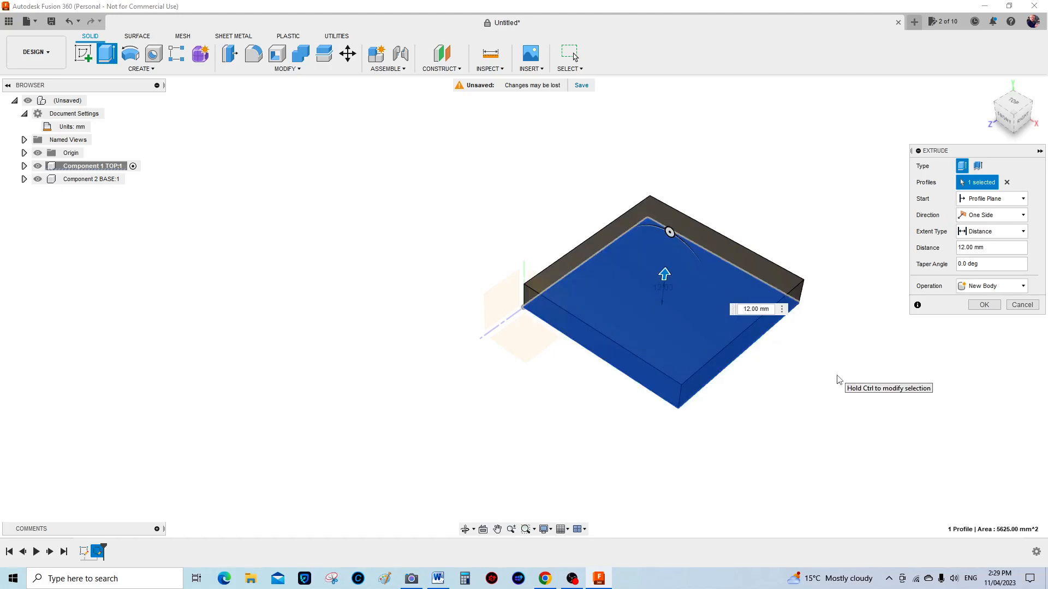
key("Return")
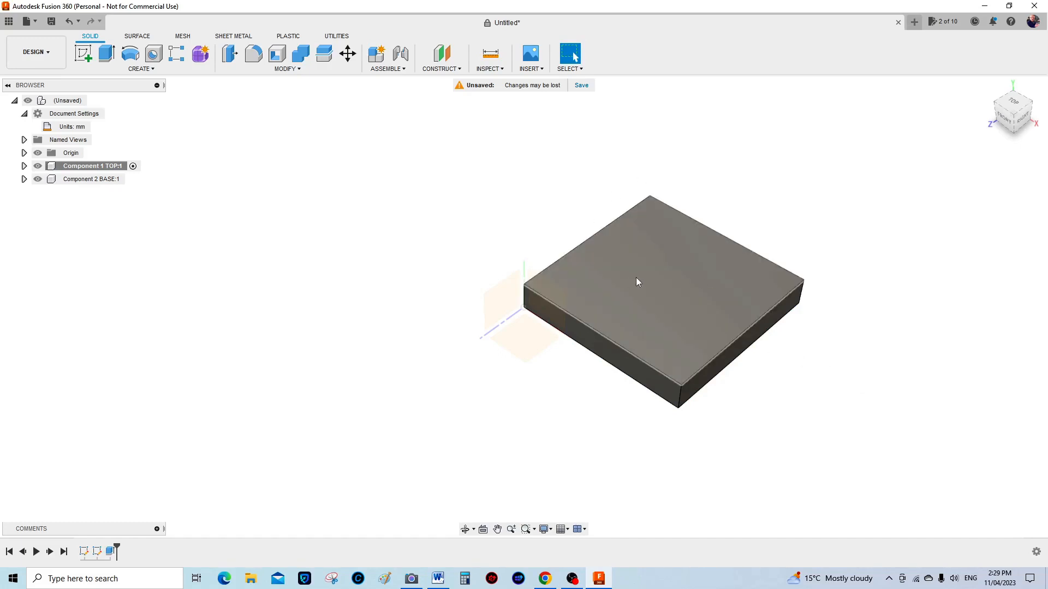
Show the square block in the top view, zoomed out slightly
mouse_move(1009, 104)
left_mouse_down()
mouse_move(1038, 107)
mouse_move(1017, 121)
mouse_move(1012, 107)
left_mouse_up()
left_click(1011, 107)
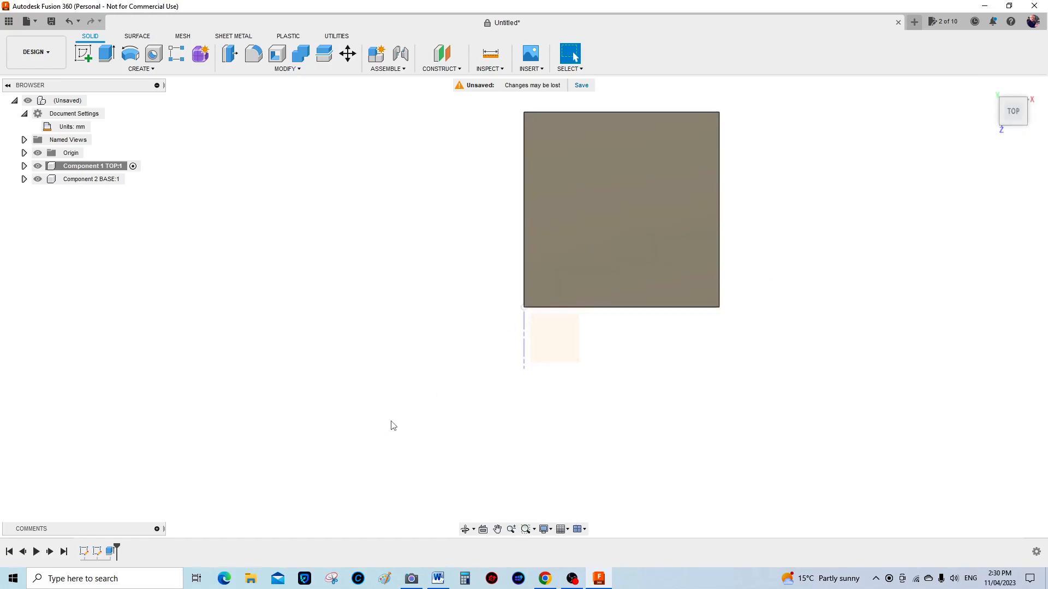
scroll(390, 431, "down", 3)
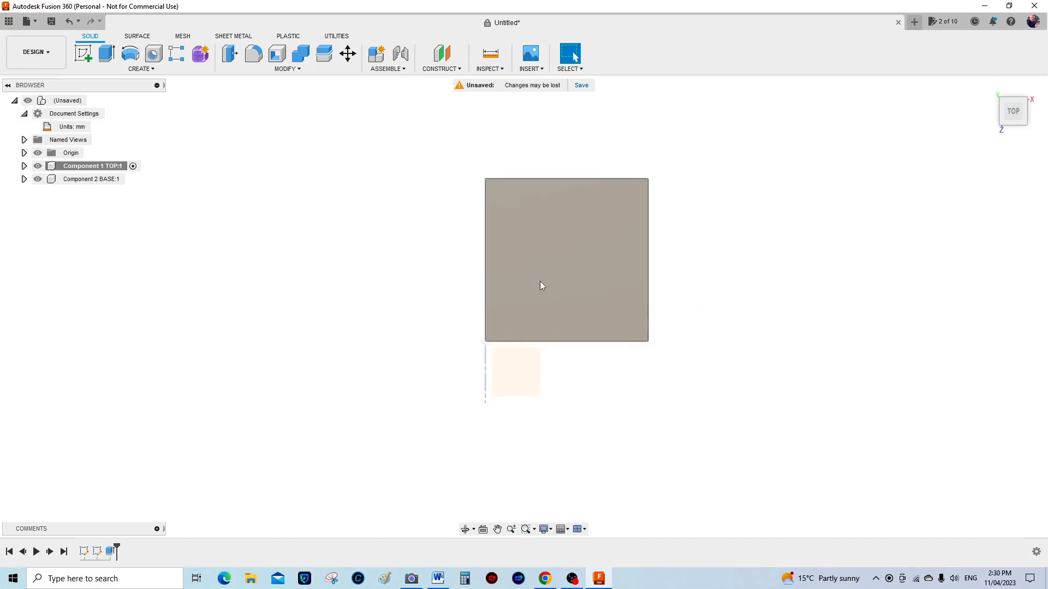
Fillet three of the block's vertical corner edges, all except the one at the origin, with a 5 mm radius
scroll(600, 197, "up", 3)
scroll(559, 263, "up", 1)
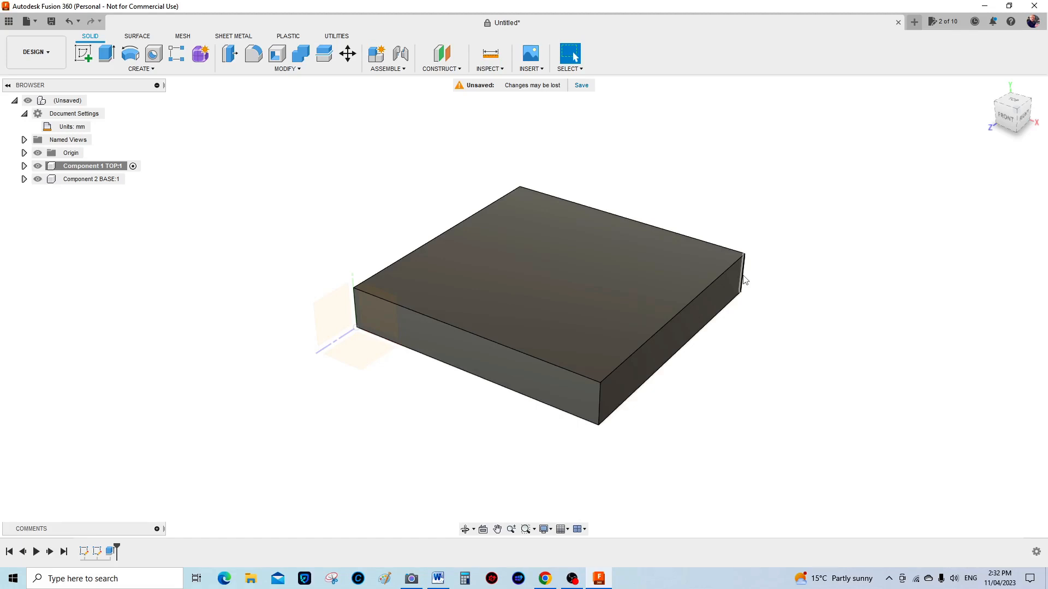
left_click(742, 281)
left_click(600, 414, "ctrl")
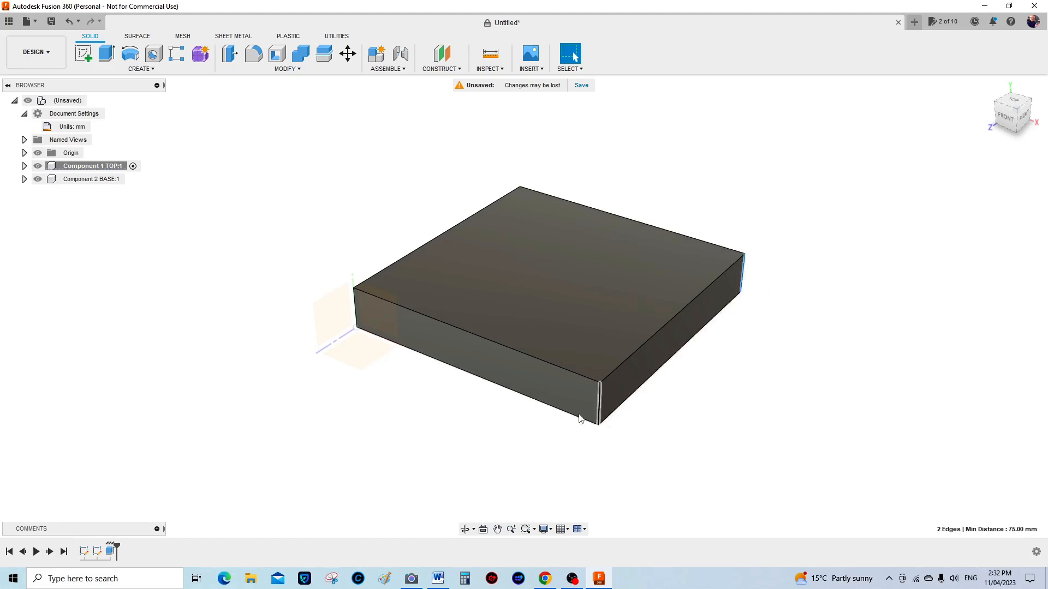
left_click(353, 305, "ctrl")
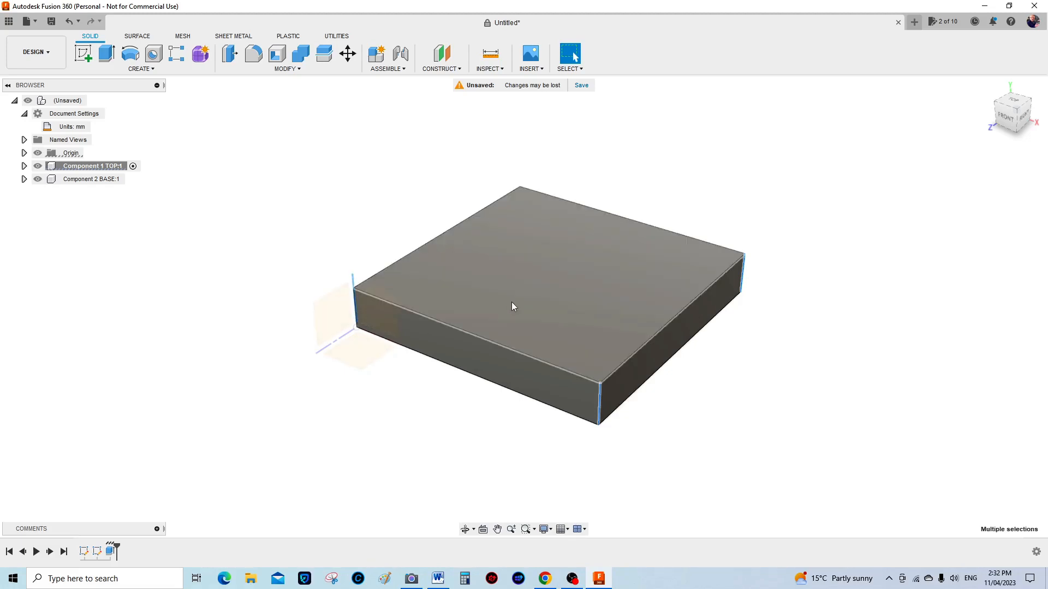
left_click_drag(1000, 112, 1042, 107)
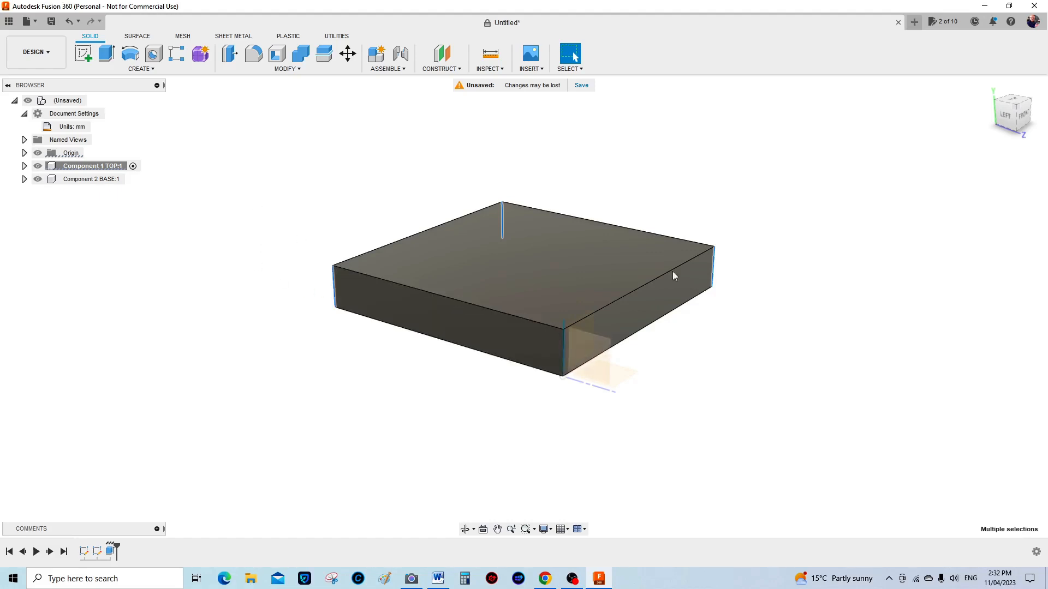
left_click(255, 57)
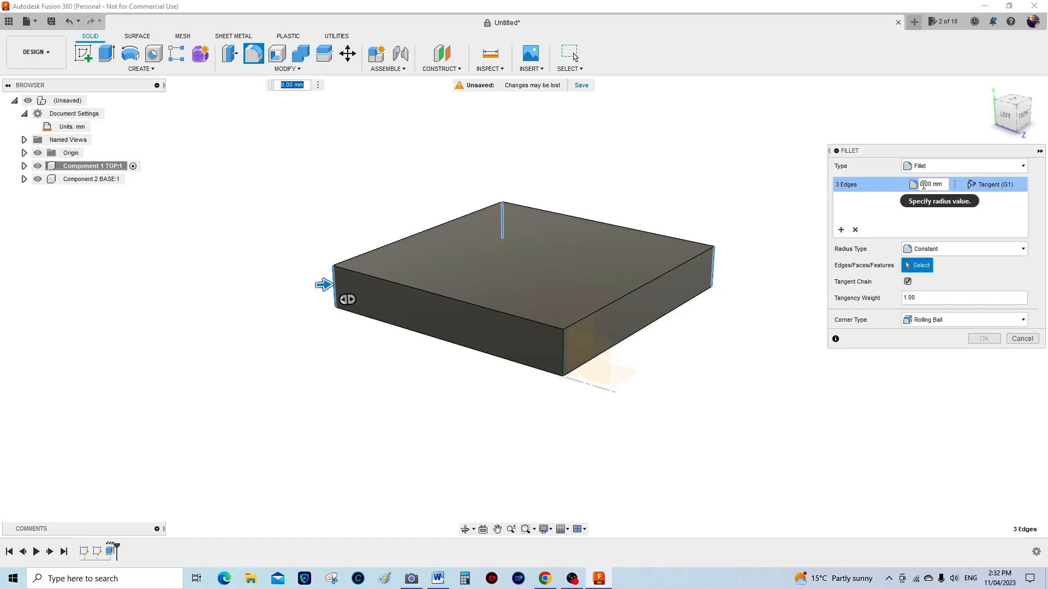
left_click(923, 185)
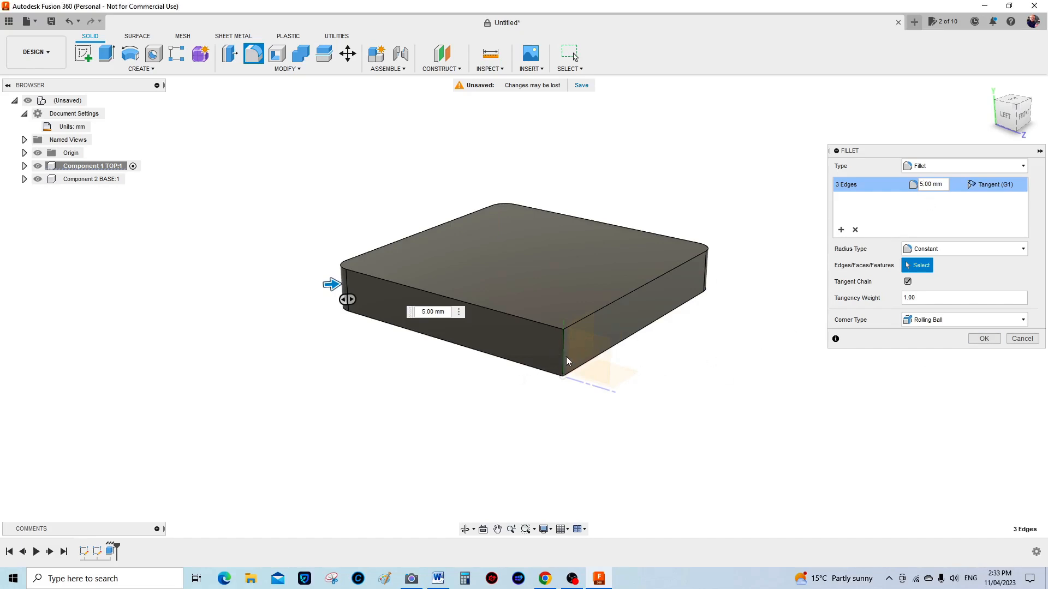
left_click(984, 339)
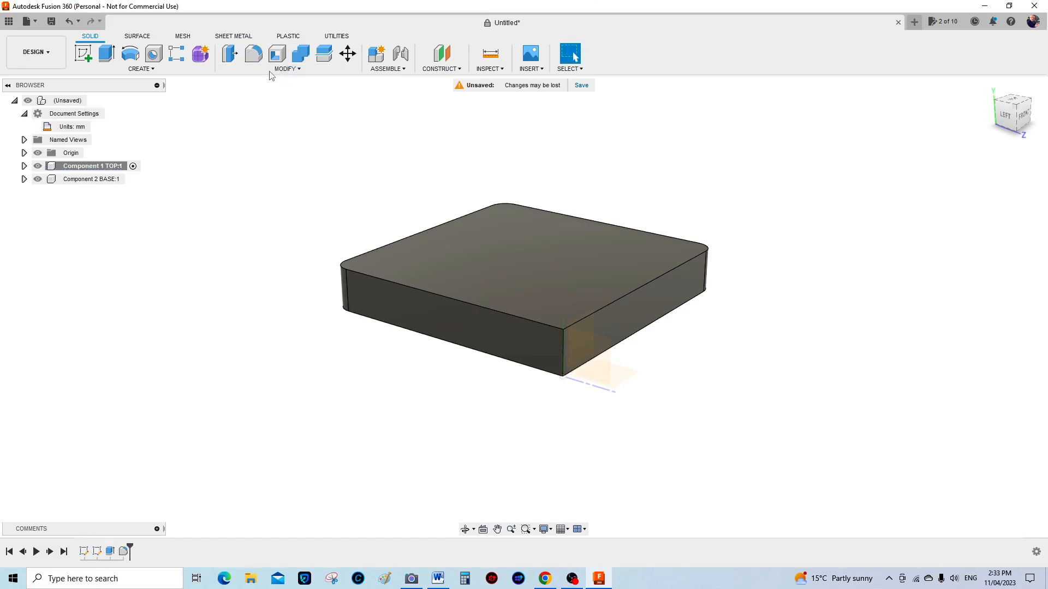
Fillet the remaining vertical corner edge at the origin with a 5 mm radius
left_click(255, 54)
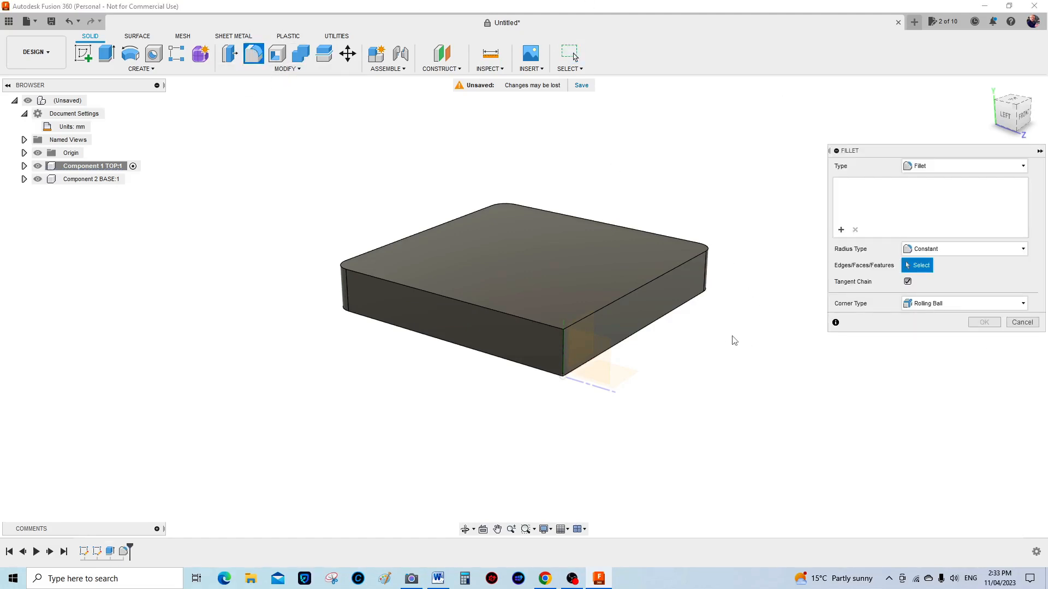
left_click(562, 355)
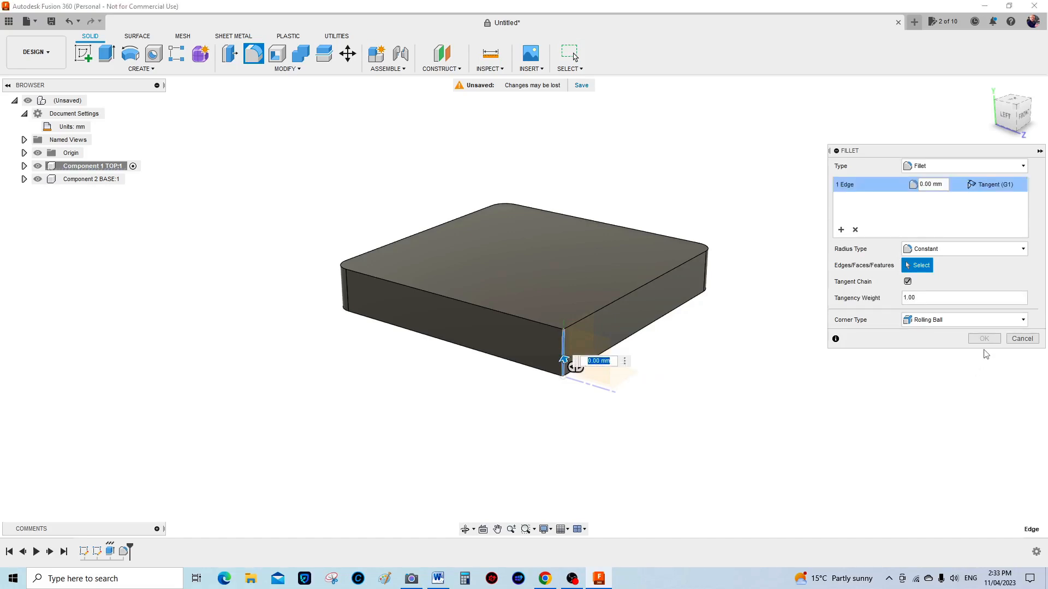
left_click(920, 185)
type("5")
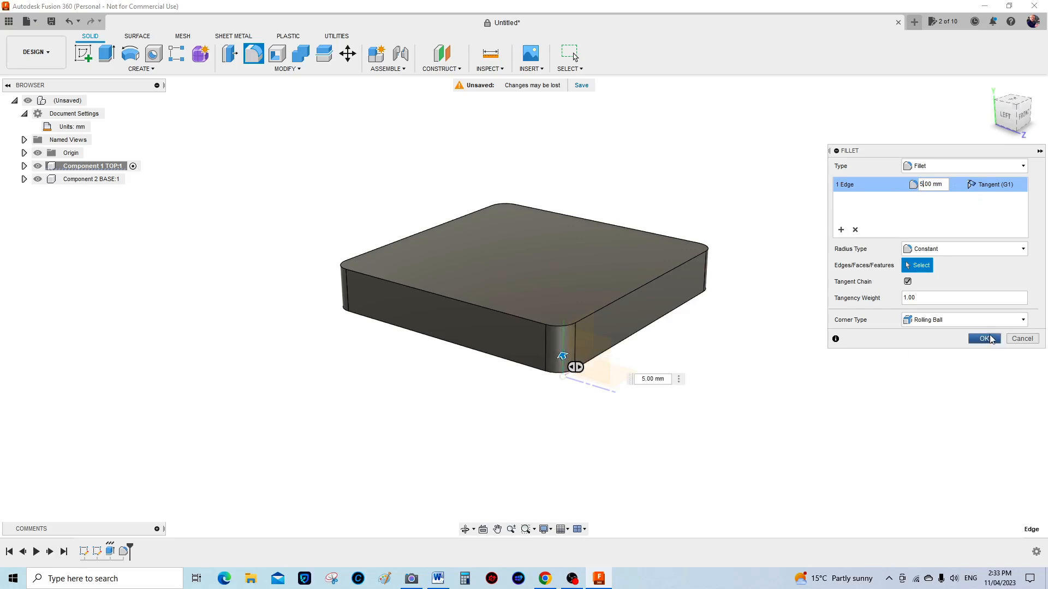
left_click(985, 339)
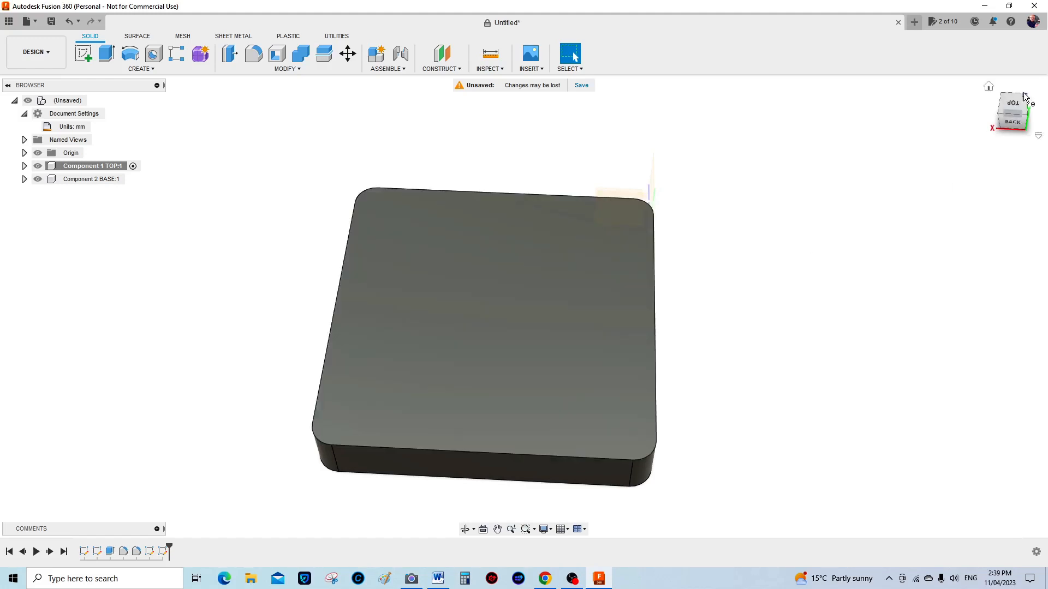
Sketch a 45 mm square as a two-point rectangle centred on the block's top face and finish the sketch
left_click(1014, 107)
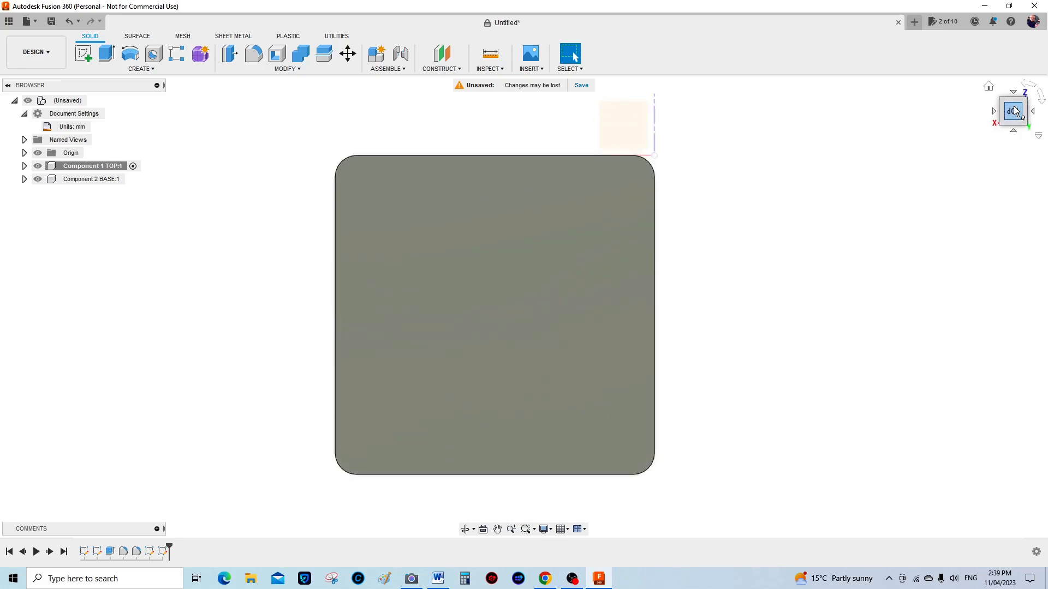
left_click(89, 61)
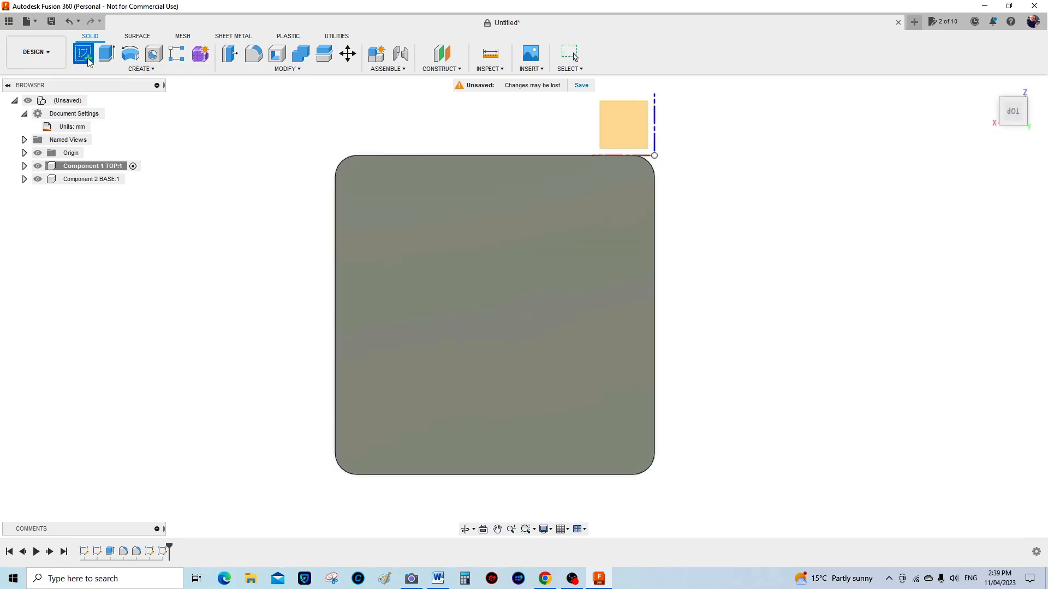
left_click(342, 166)
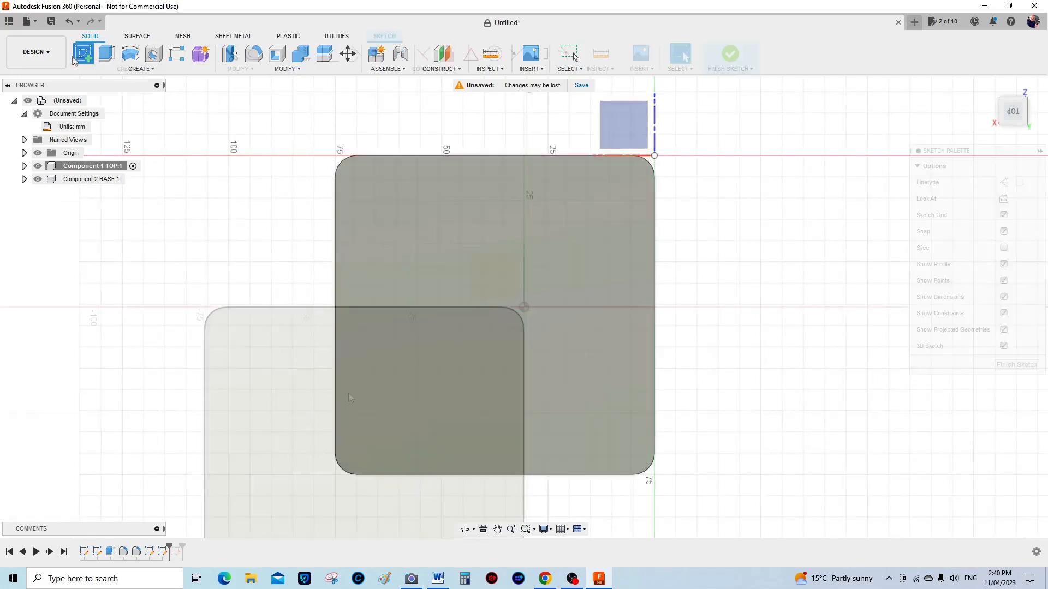
scroll(386, 378, "up", 2)
scroll(407, 357, "down", 1)
scroll(407, 357, "down", 2)
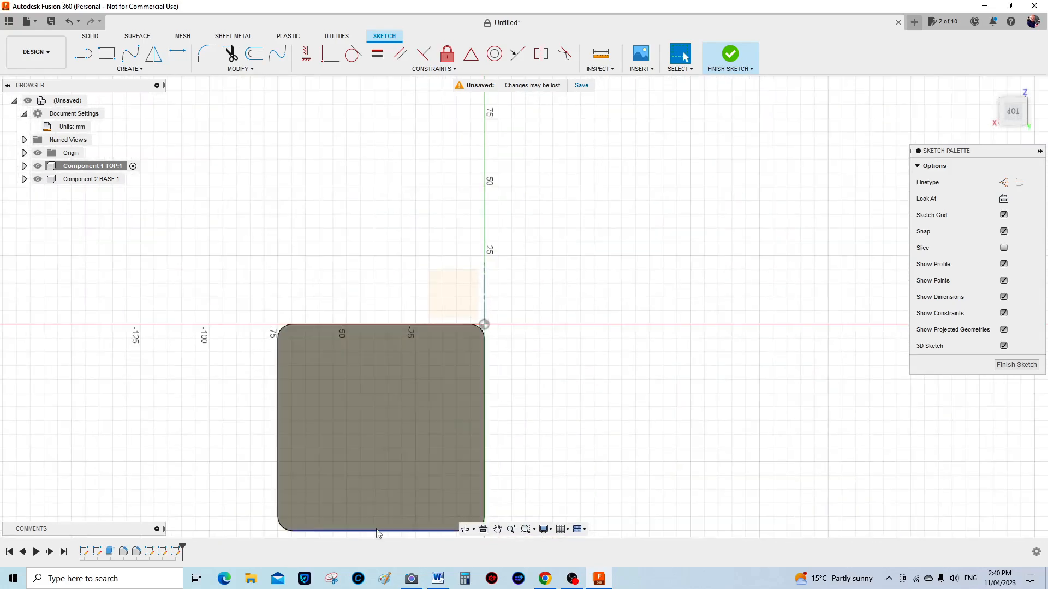
scroll(376, 538, "up", 1)
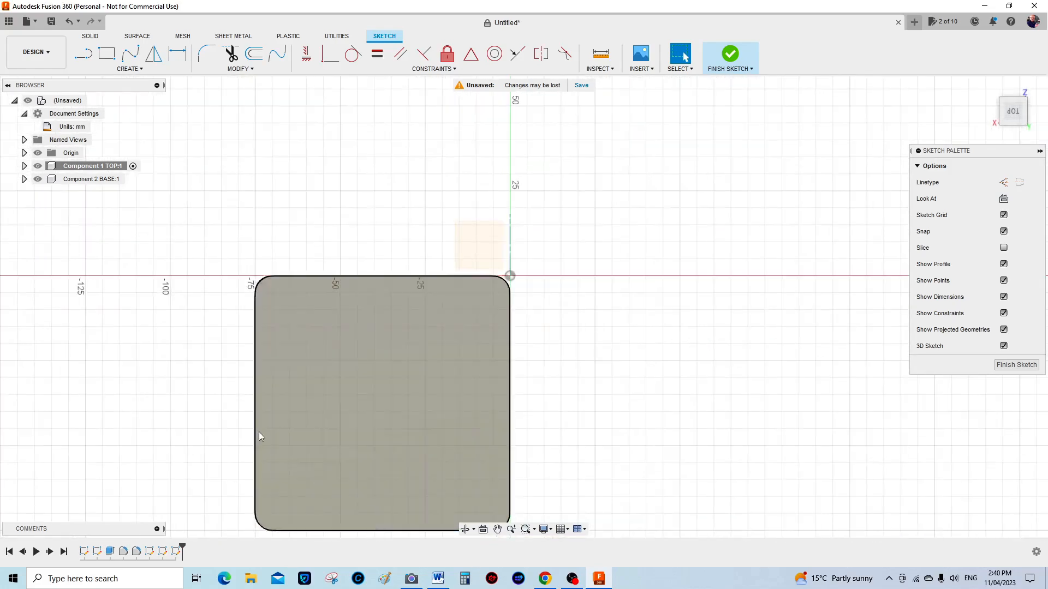
scroll(580, 159, "down", 2)
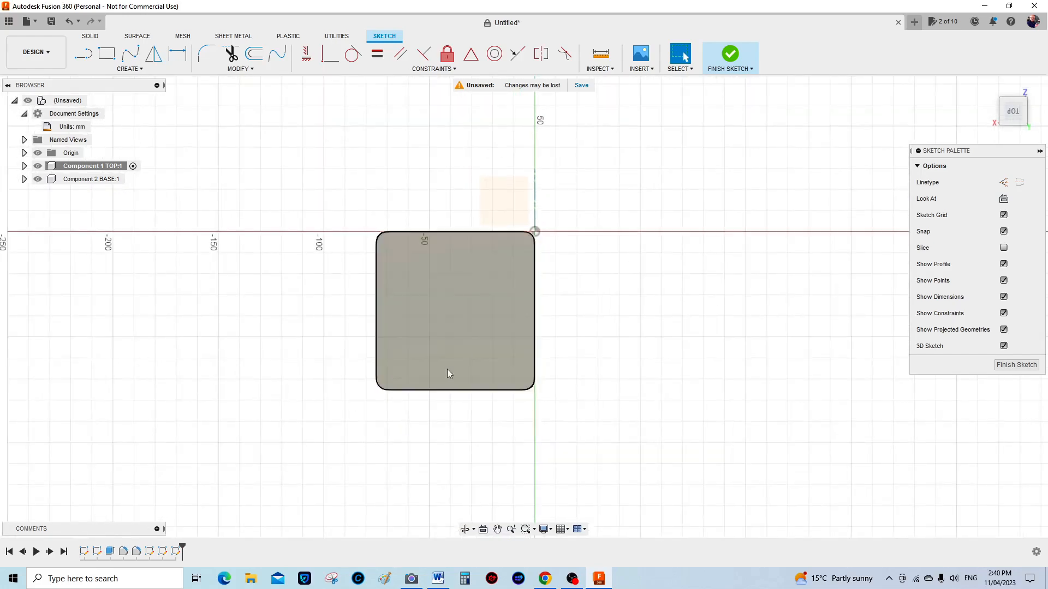
scroll(437, 384, "up", 1)
scroll(437, 381, "up", 4)
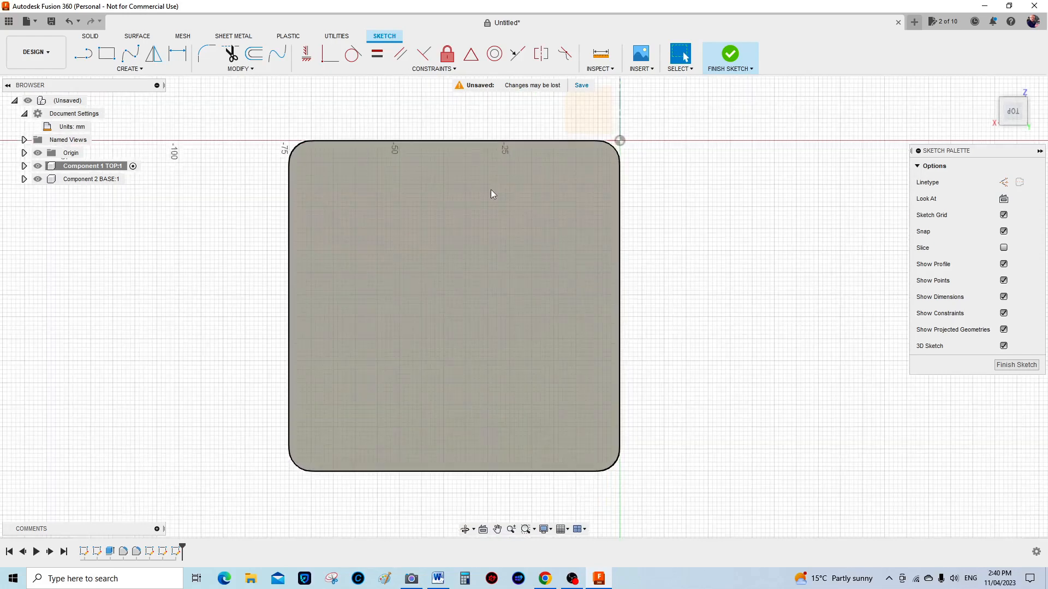
scroll(494, 184, "up", 2)
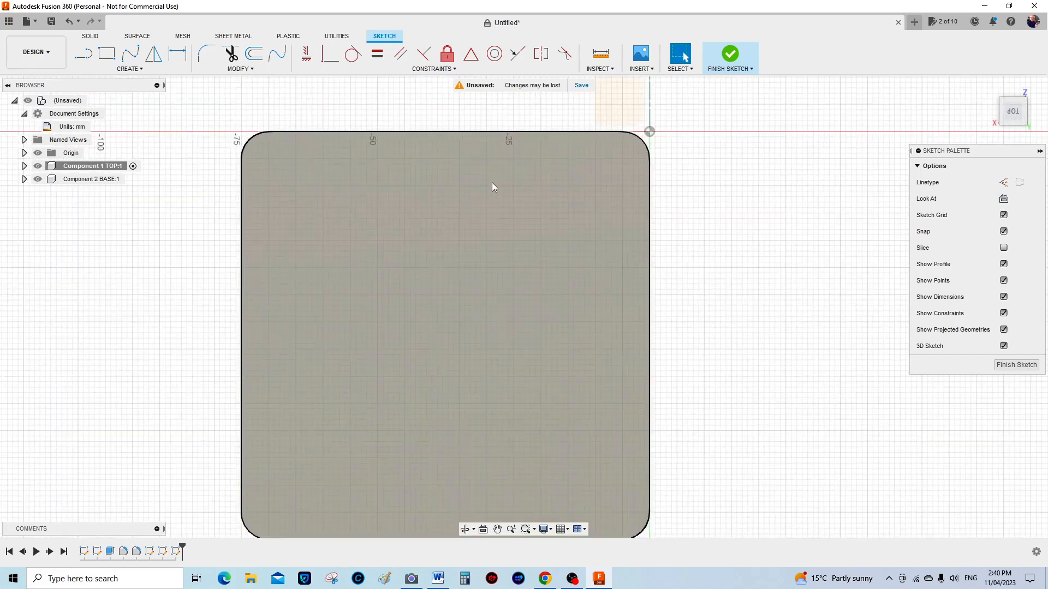
scroll(492, 186, "down", 1)
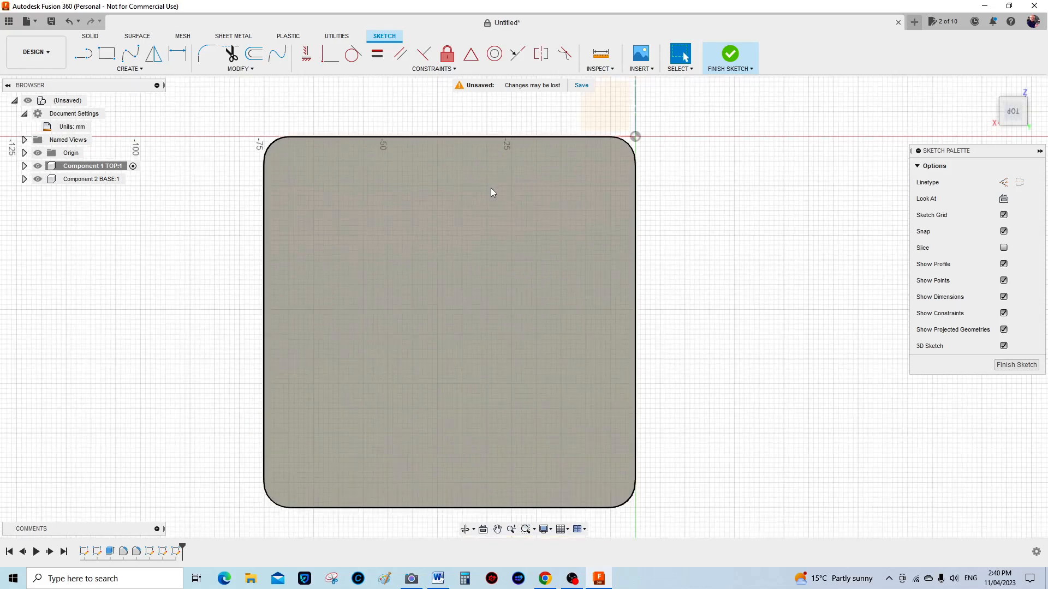
left_click(112, 59)
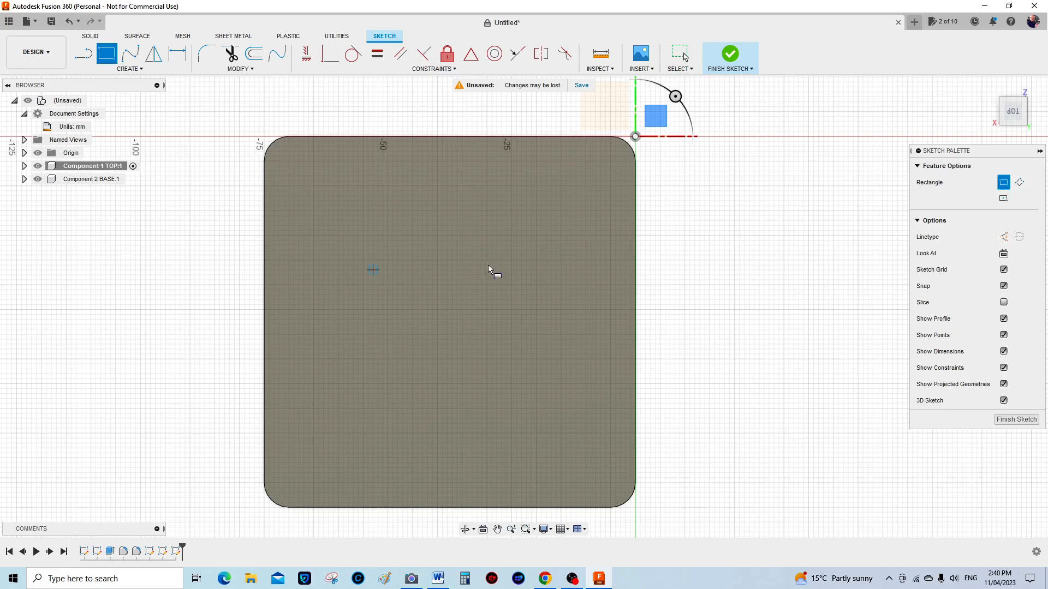
left_click(339, 211)
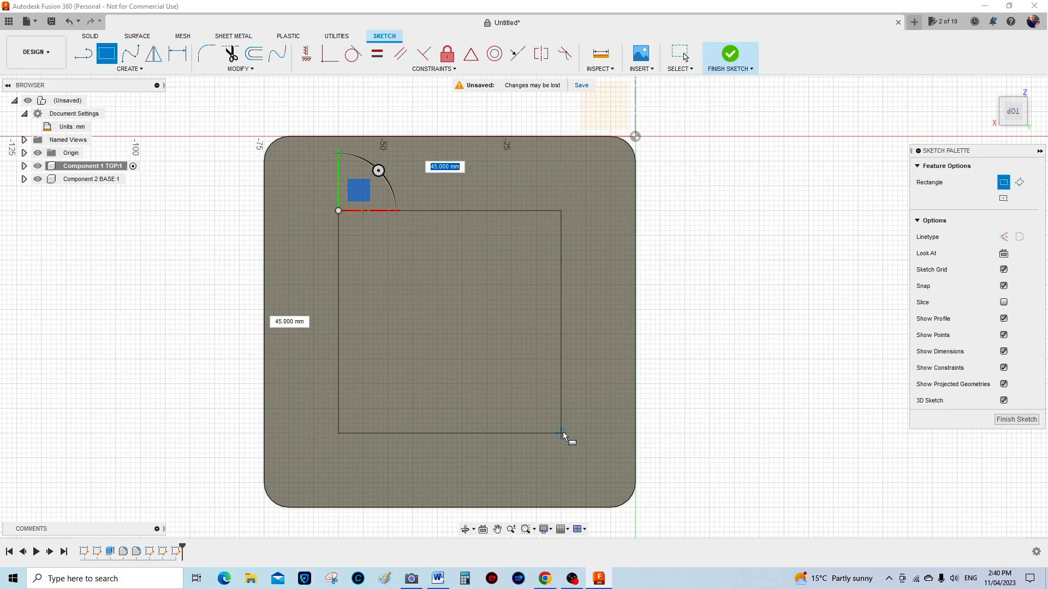
left_click(562, 432)
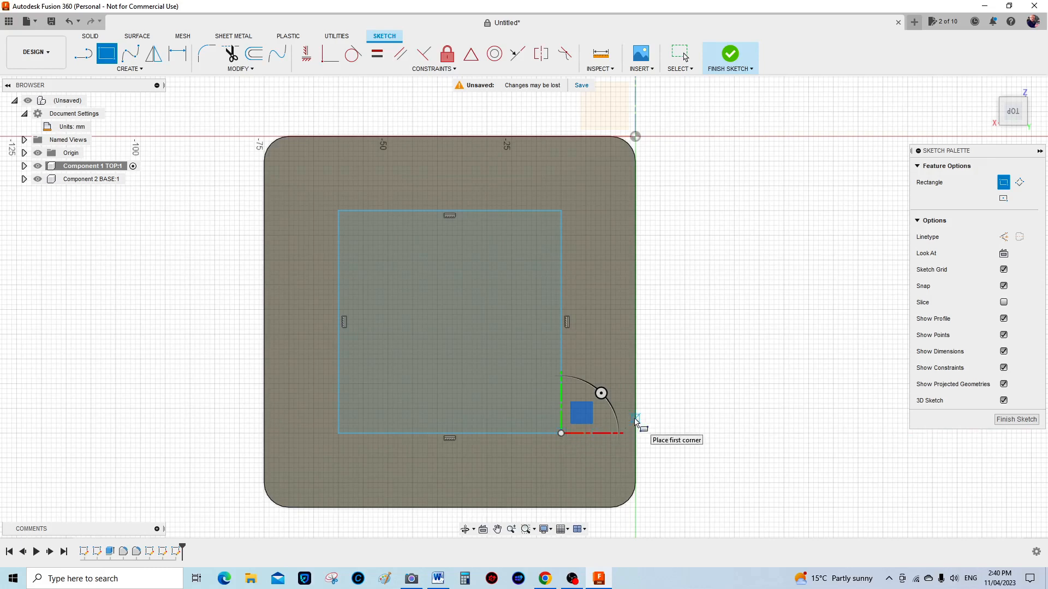
left_click(1015, 419)
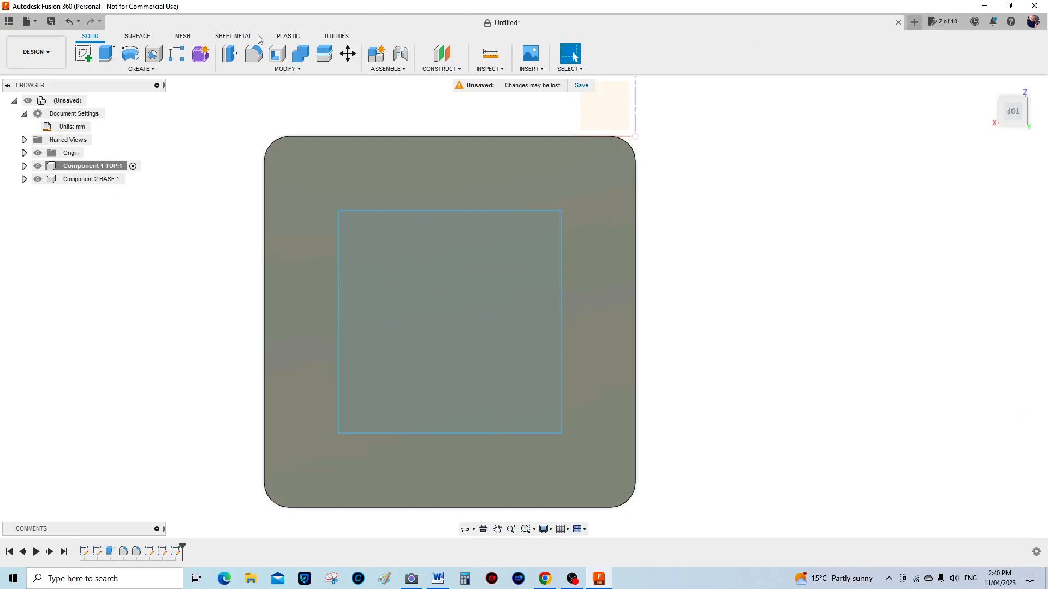
Extrude the 45 mm square profile by -20 mm as a cut to open the middle of the block
left_click(108, 58)
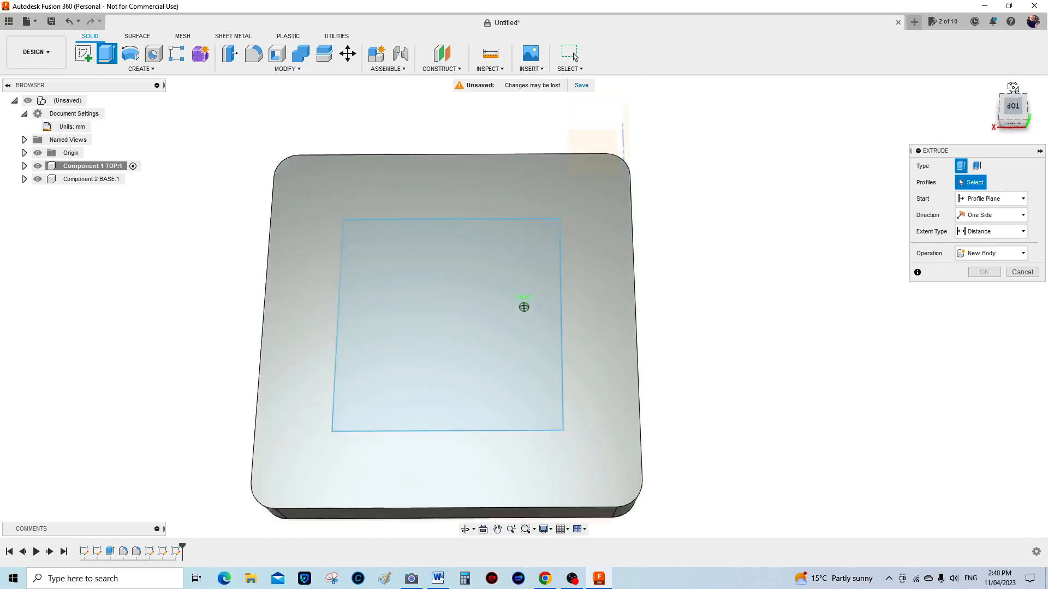
left_click_drag(1024, 119, 1014, 113)
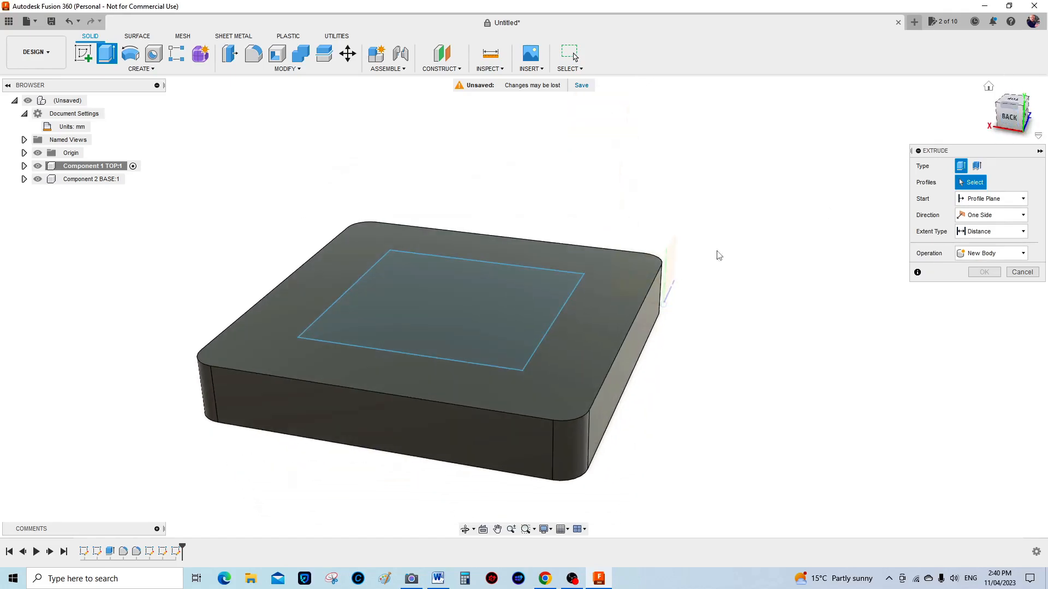
left_click(443, 321)
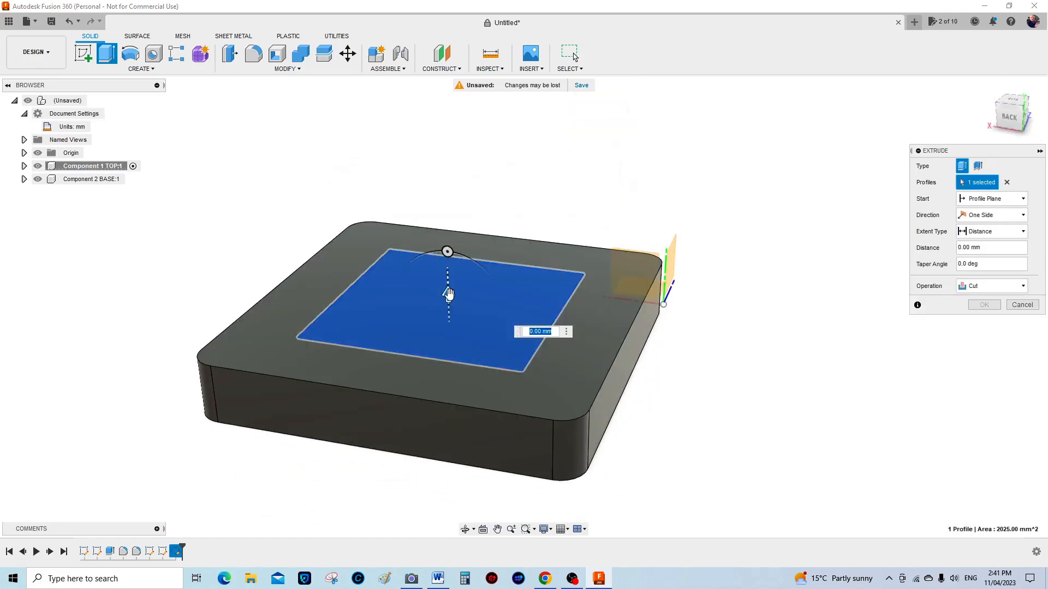
left_click_drag(448, 295, 470, 380)
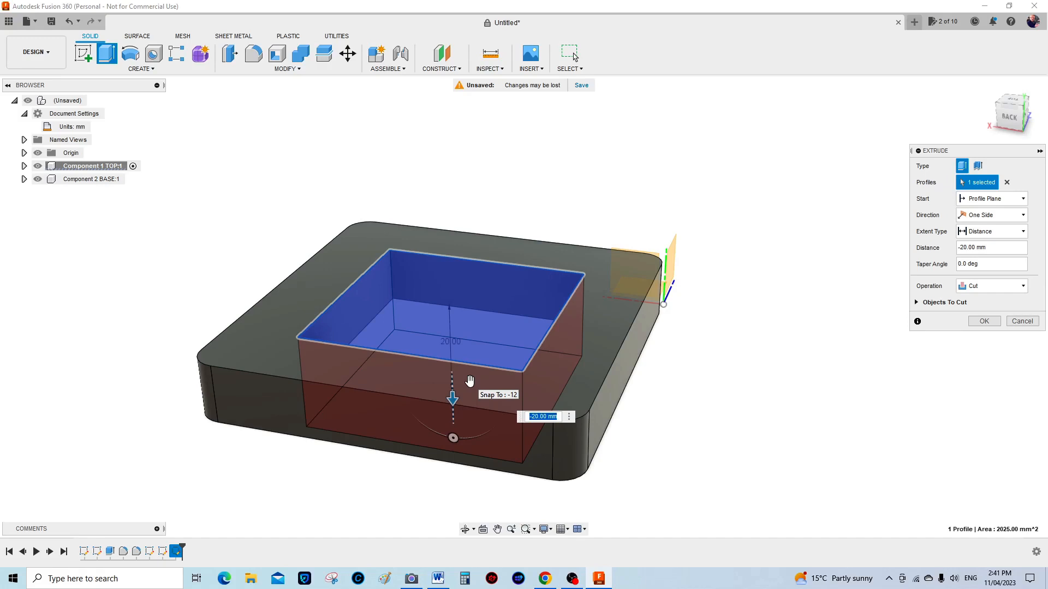
key("Return")
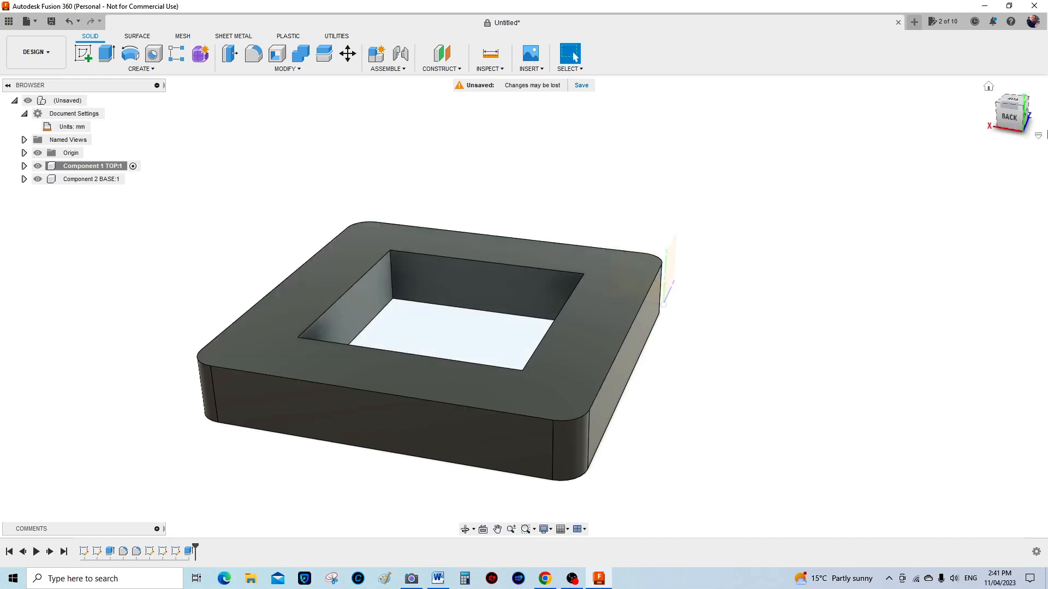
Sketch an 8 mm centre-diameter circle on the top face, just inside the square opening's corner nearest the origin, and finish the sketch
left_click(1011, 103)
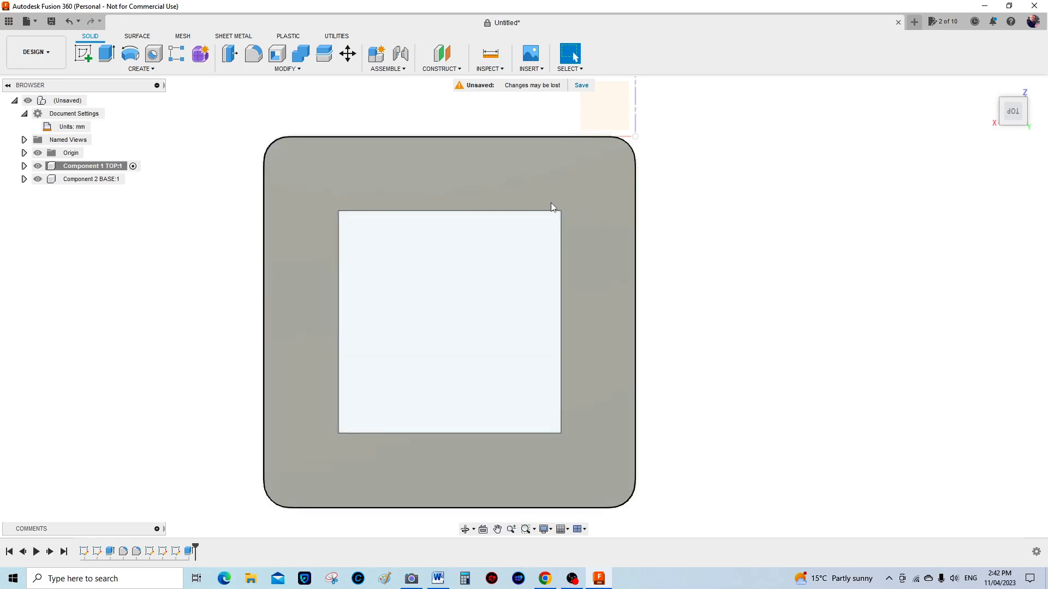
scroll(524, 216, "up", 4)
left_click(89, 61)
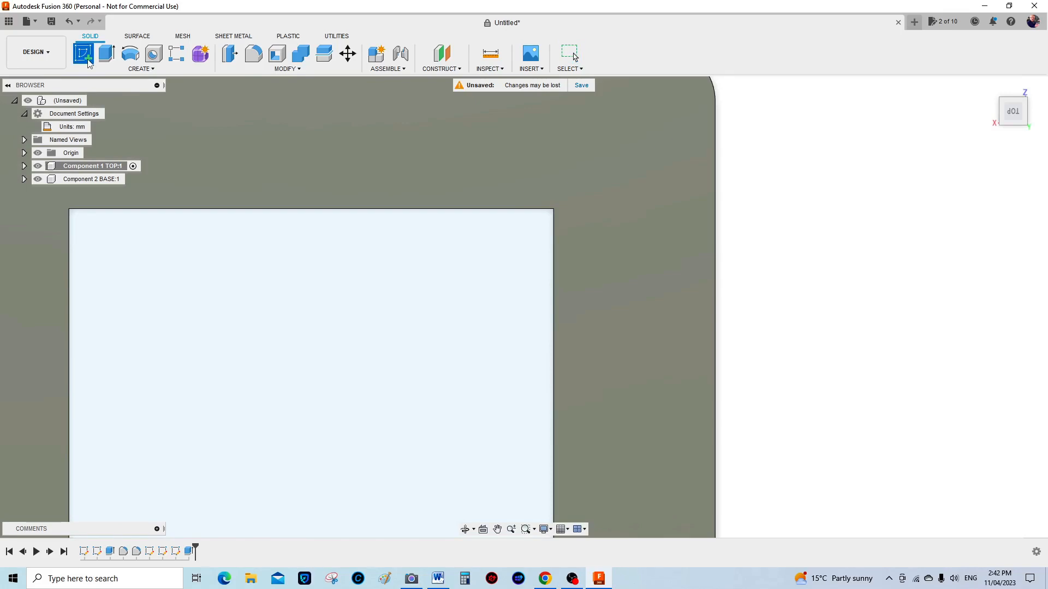
left_click(402, 96)
left_click(135, 70)
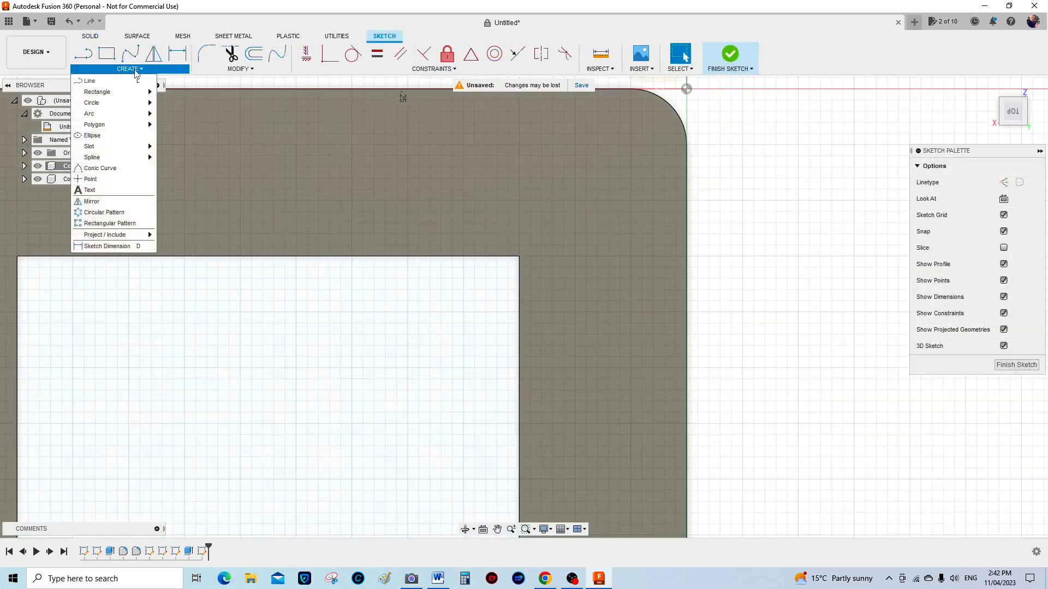
mouse_move(116, 104)
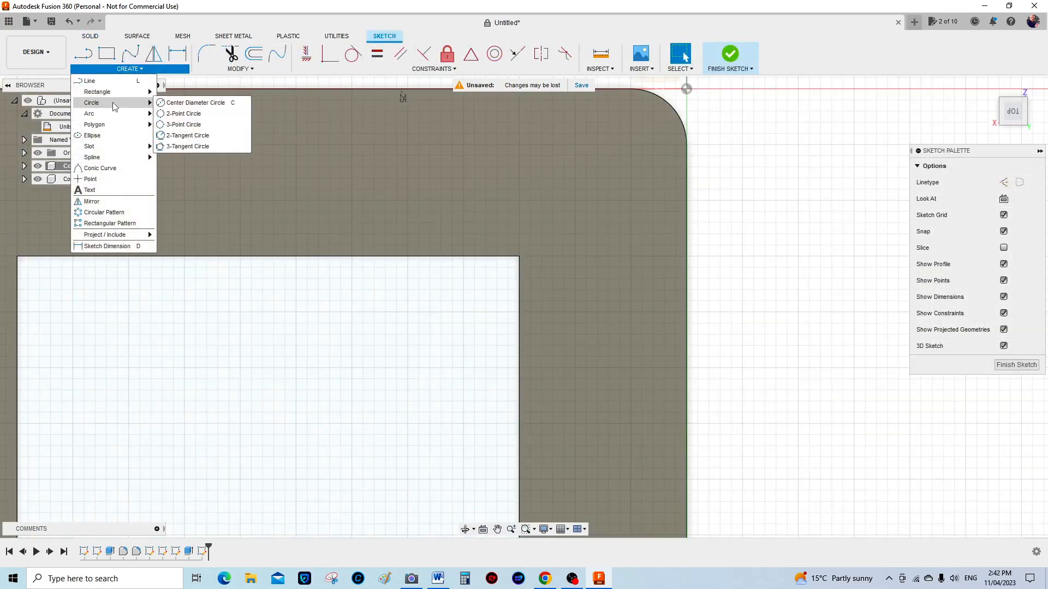
left_click(175, 102)
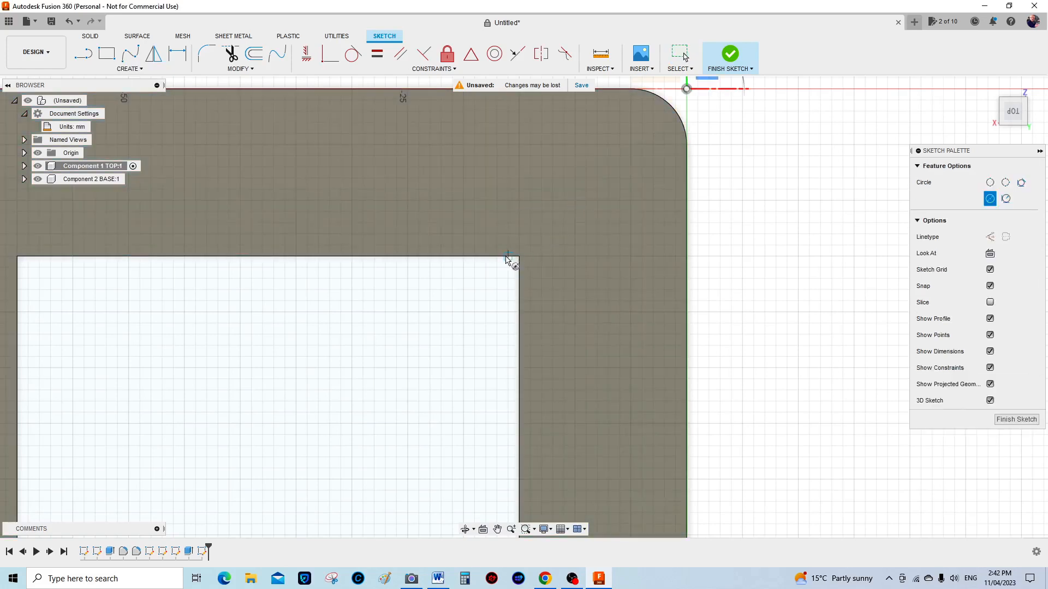
left_click(496, 279)
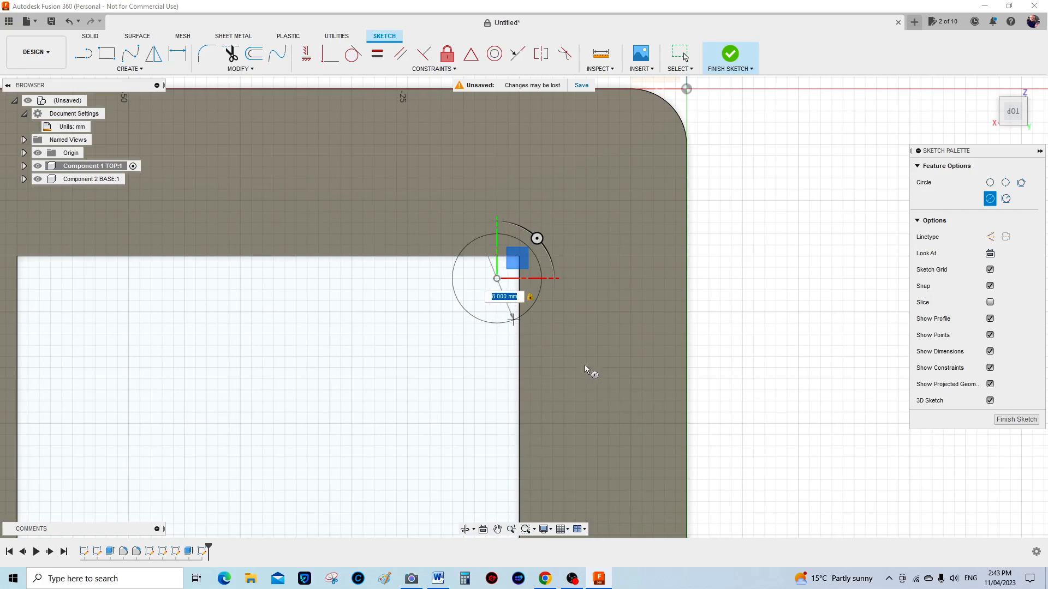
left_click(1021, 421)
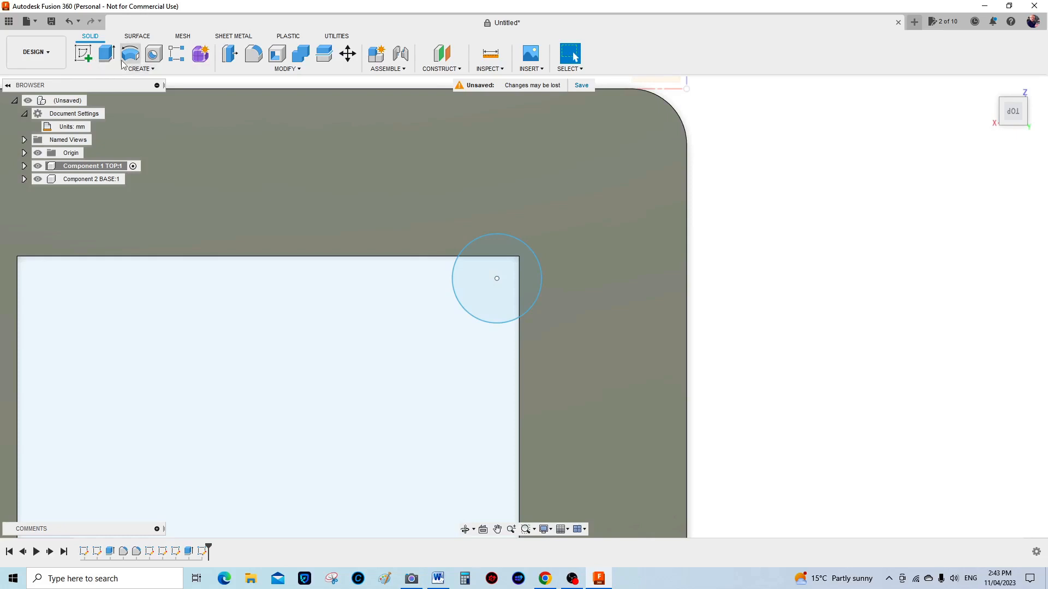
Extrude the 8 mm circle by -13 mm as a cut to relieve the opening's corner nearest the origin
left_click(107, 57)
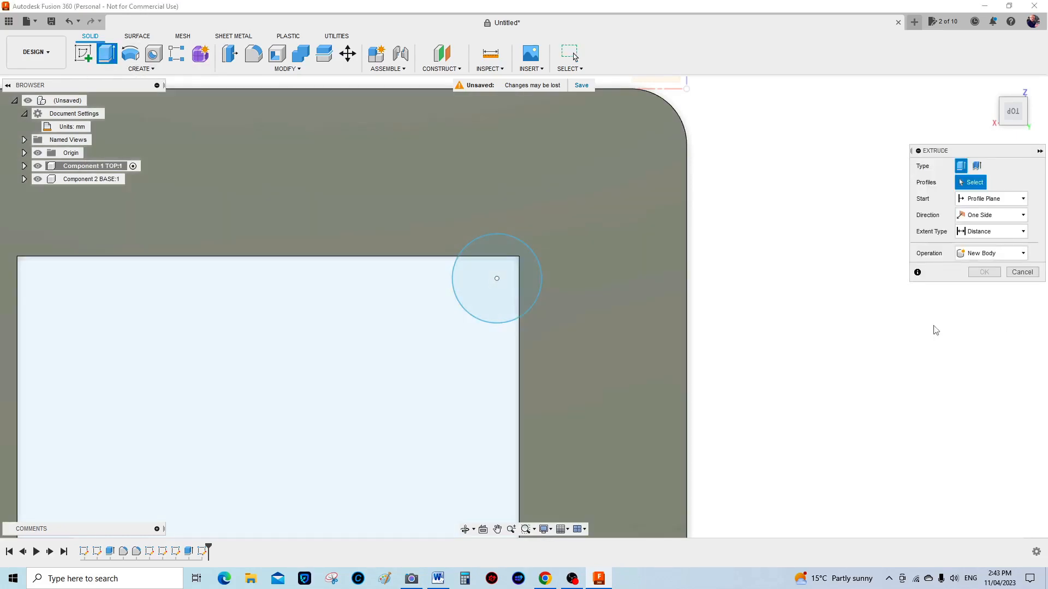
middle_click_drag(496, 279, 493, 293, "shift")
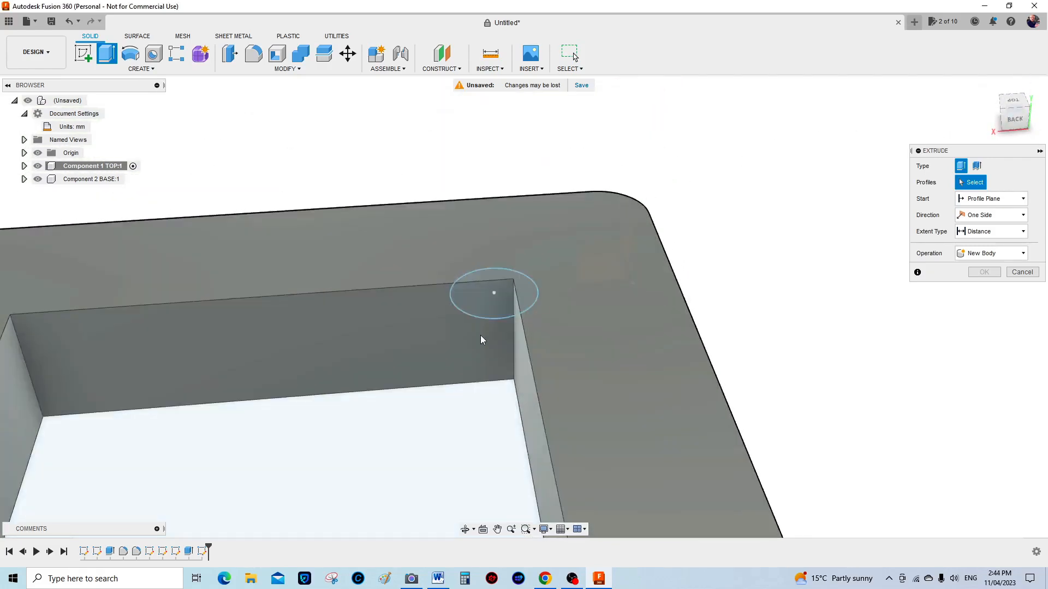
left_click(489, 317)
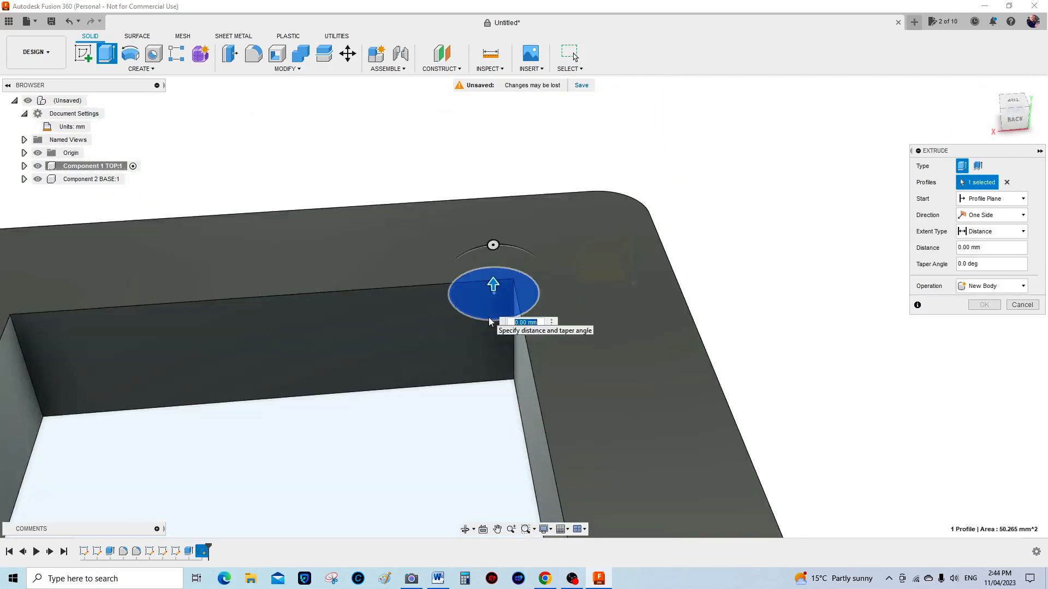
type("-2")
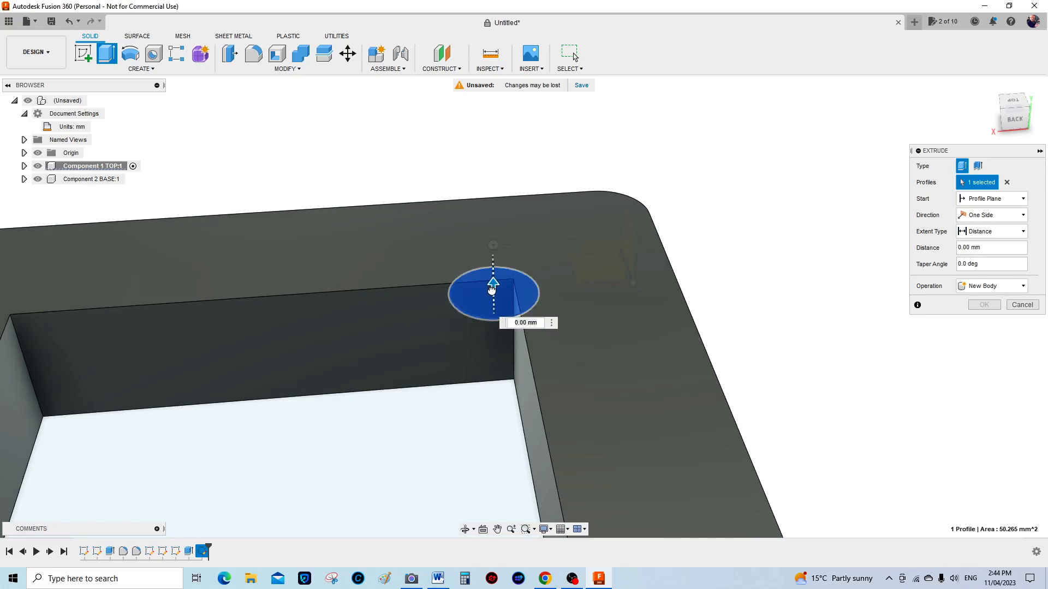
left_click_drag(492, 302, 501, 393)
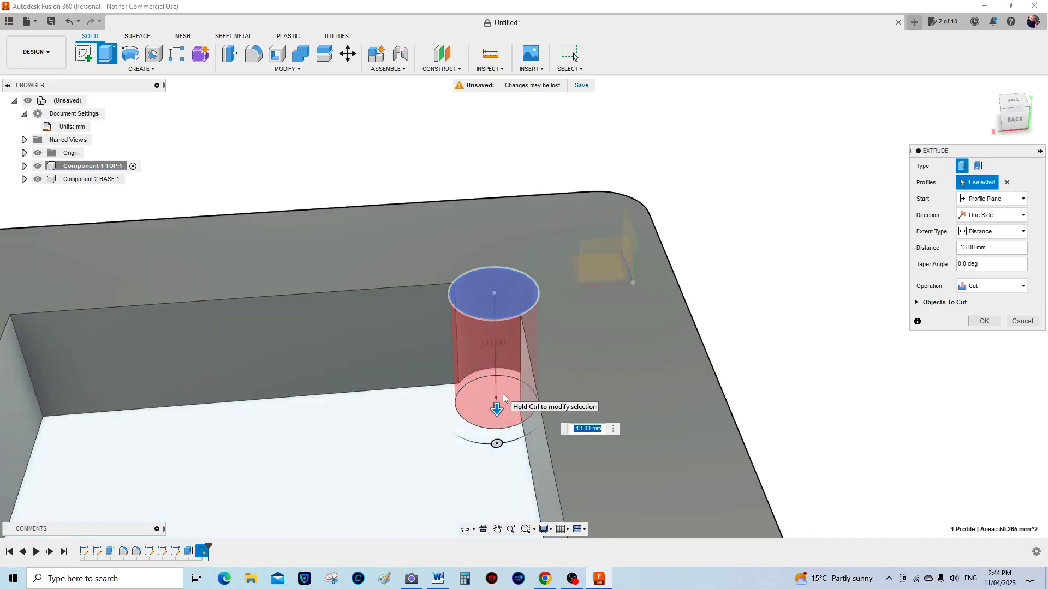
key("Return")
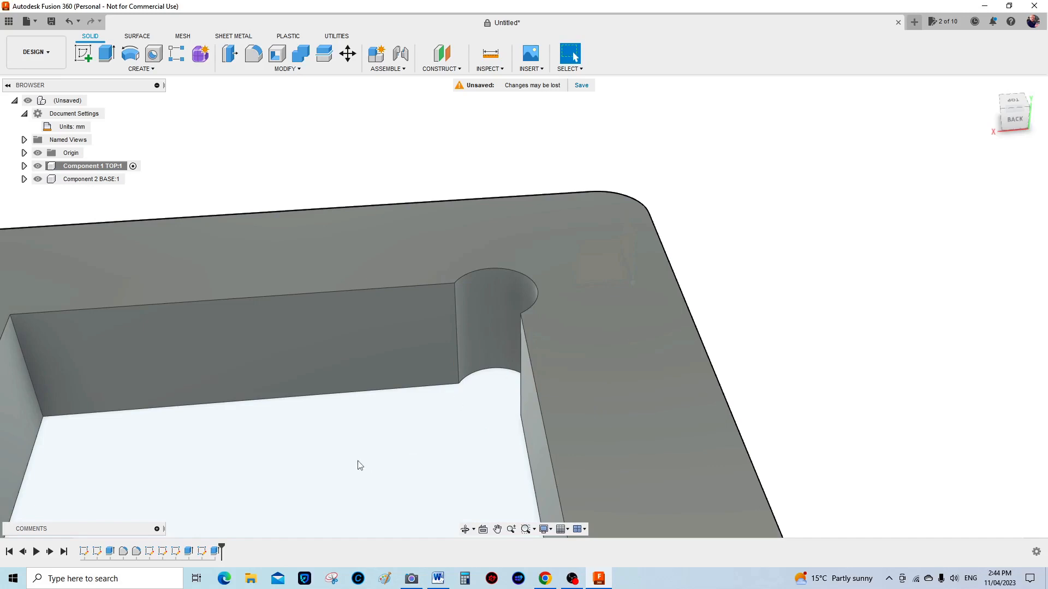
Add a simple 4 mm diameter hole, 24 mm deep, in the top face near the middle of the frame's origin-side X-axis edge
scroll(533, 368, "up", 2)
scroll(561, 363, "down", 6)
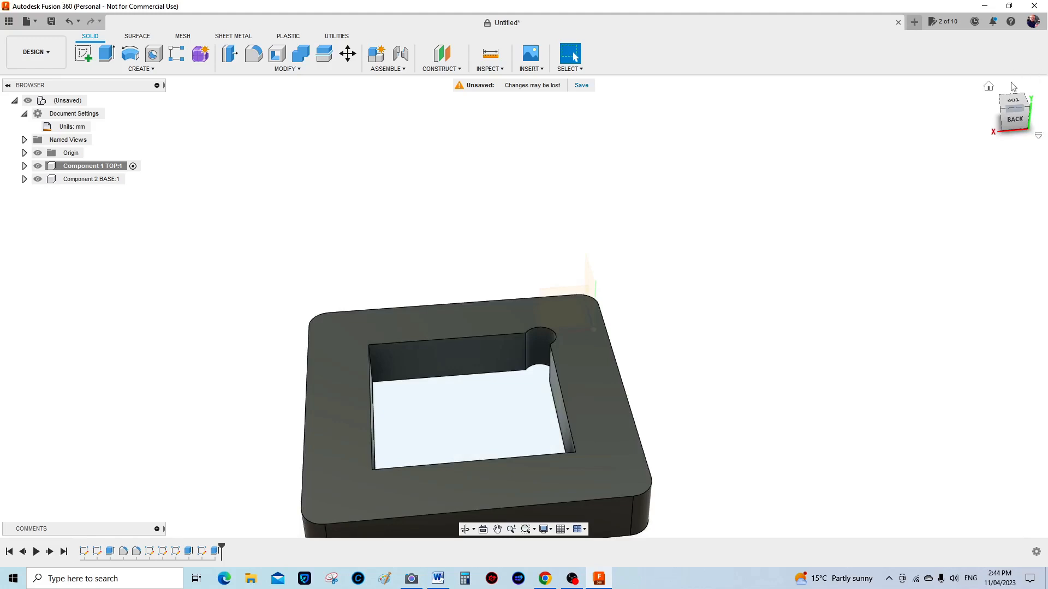
left_click(1013, 101)
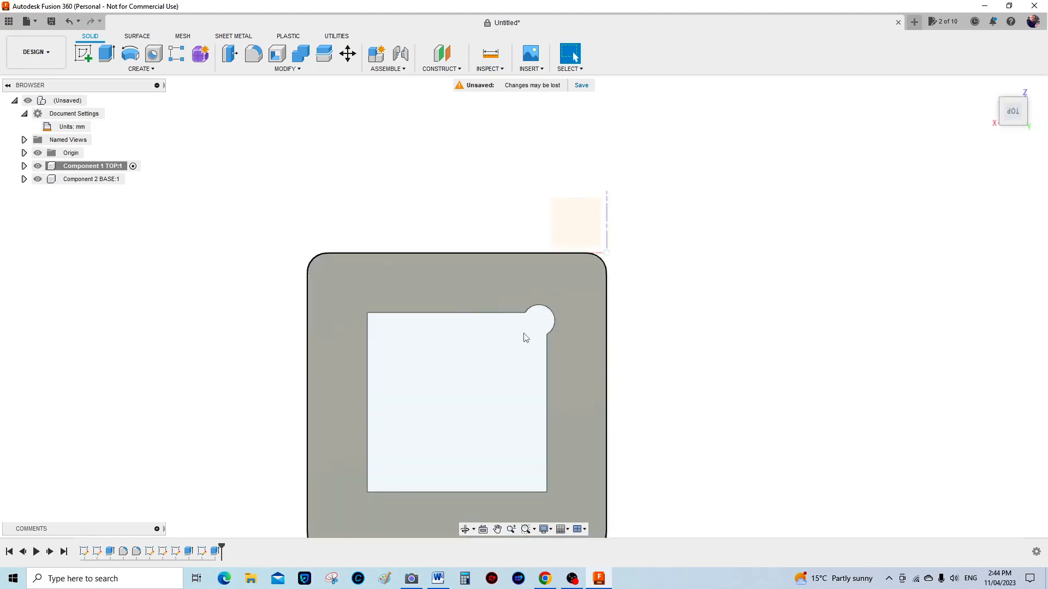
mouse_move(1016, 111)
left_mouse_down()
mouse_move(1021, 103)
mouse_move(1003, 120)
mouse_move(1003, 105)
mouse_move(1019, 112)
left_mouse_up()
left_click(1019, 113)
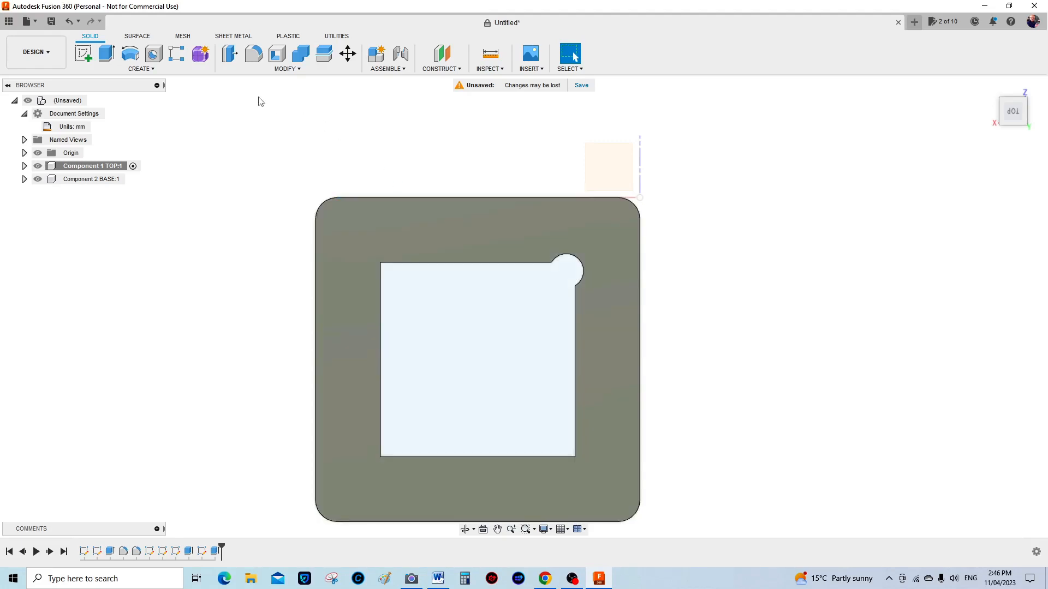
left_click(155, 57)
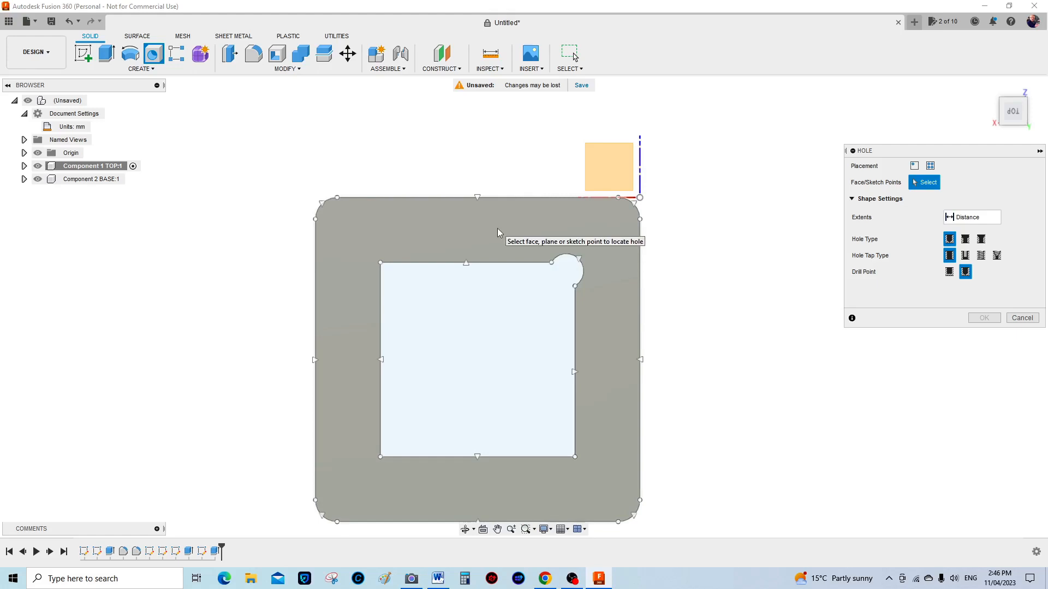
left_click(497, 228)
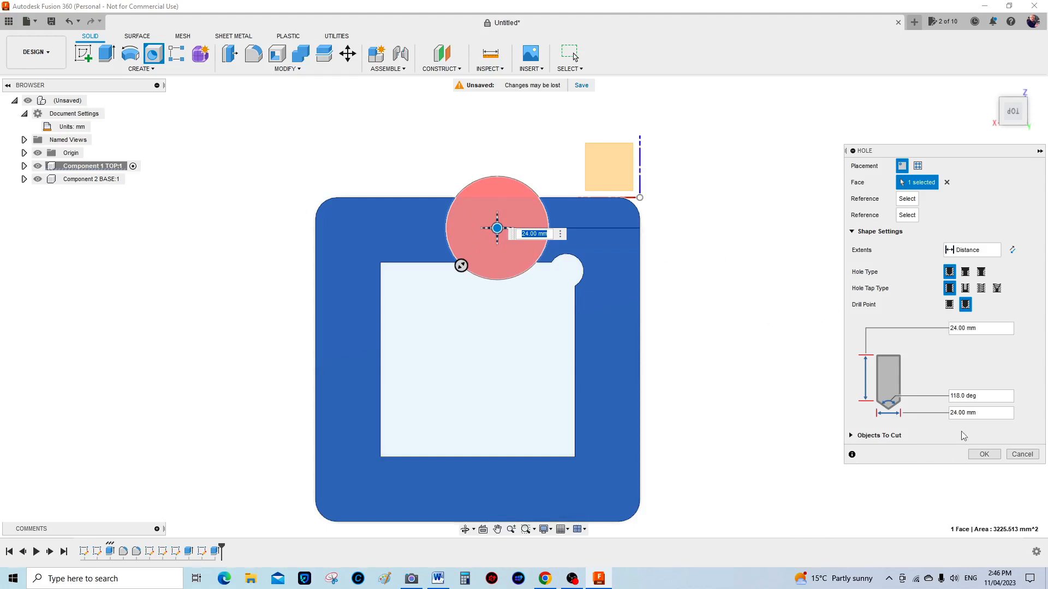
left_click_drag(957, 413, 947, 413)
type("4")
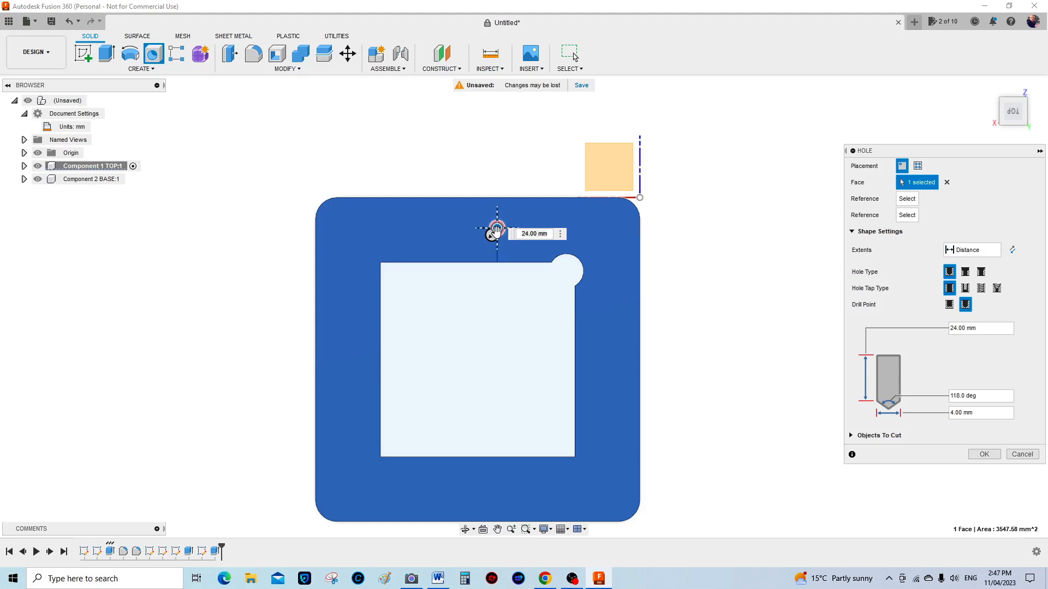
left_click_drag(494, 228, 475, 233)
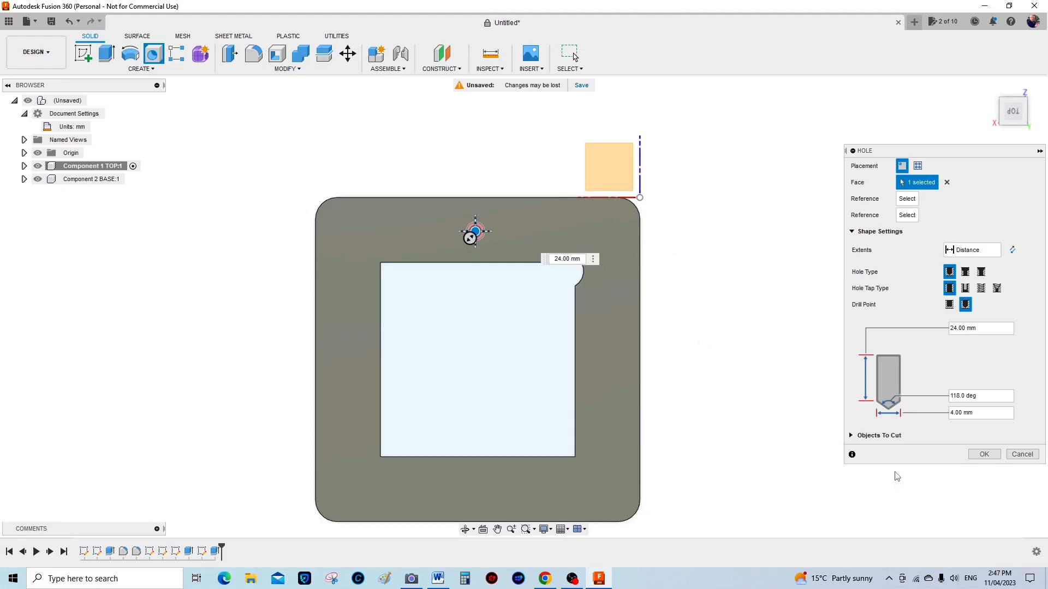
left_click(985, 455)
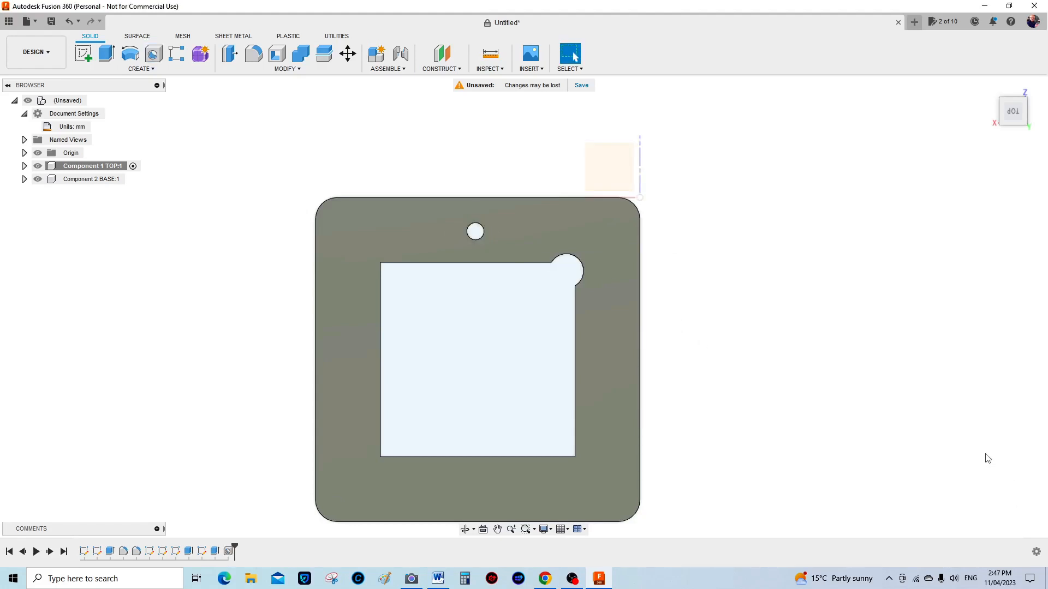
Add a second simple 4 mm hole, 24 mm deep, near the outer corner farthest from the origin along the Y-axis side
left_click(153, 55)
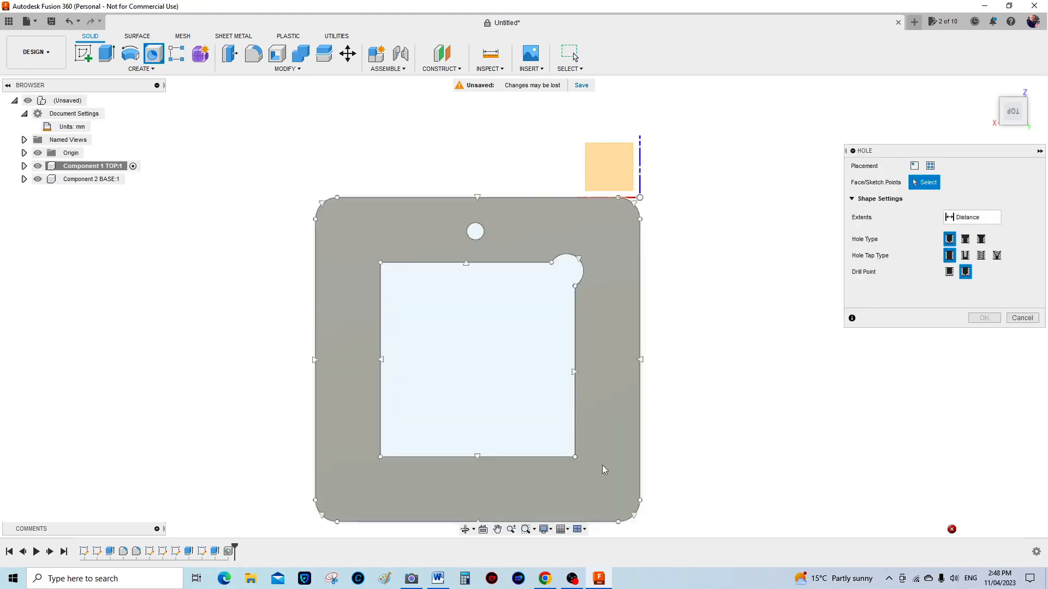
left_click(574, 456)
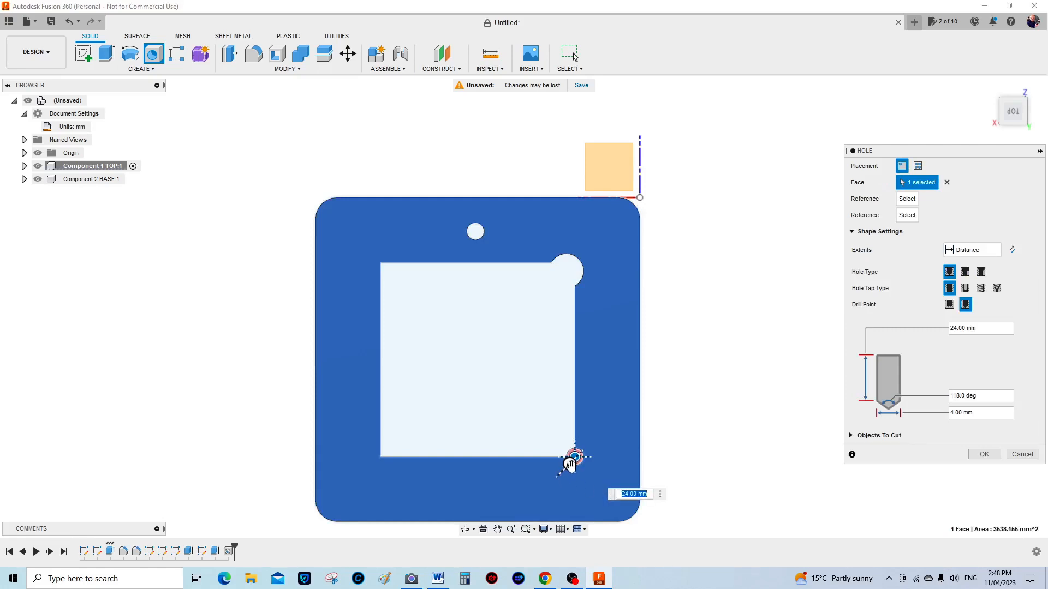
left_click_drag(575, 456, 600, 487)
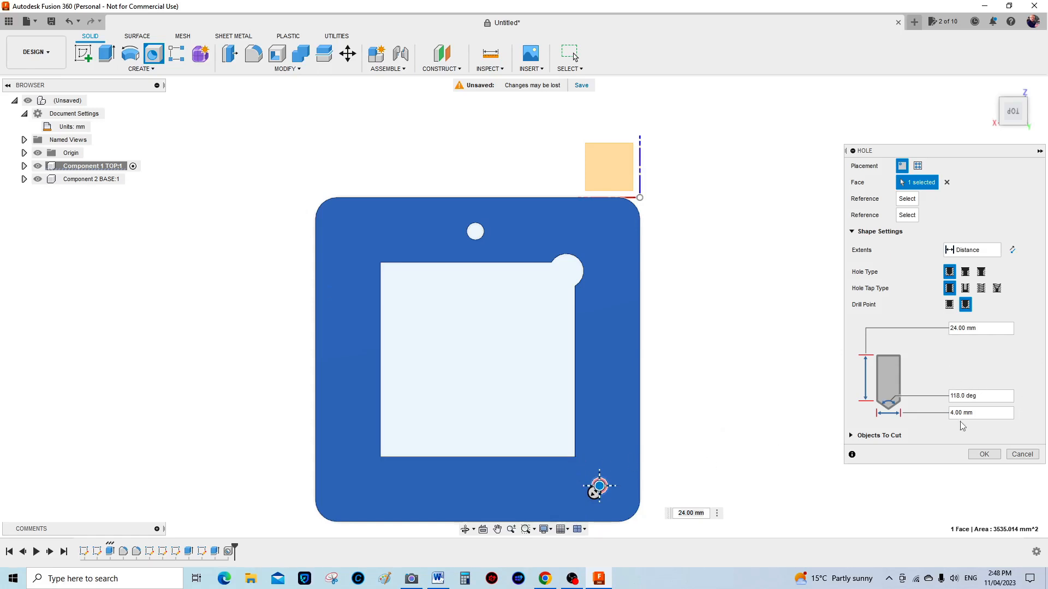
left_click(984, 456)
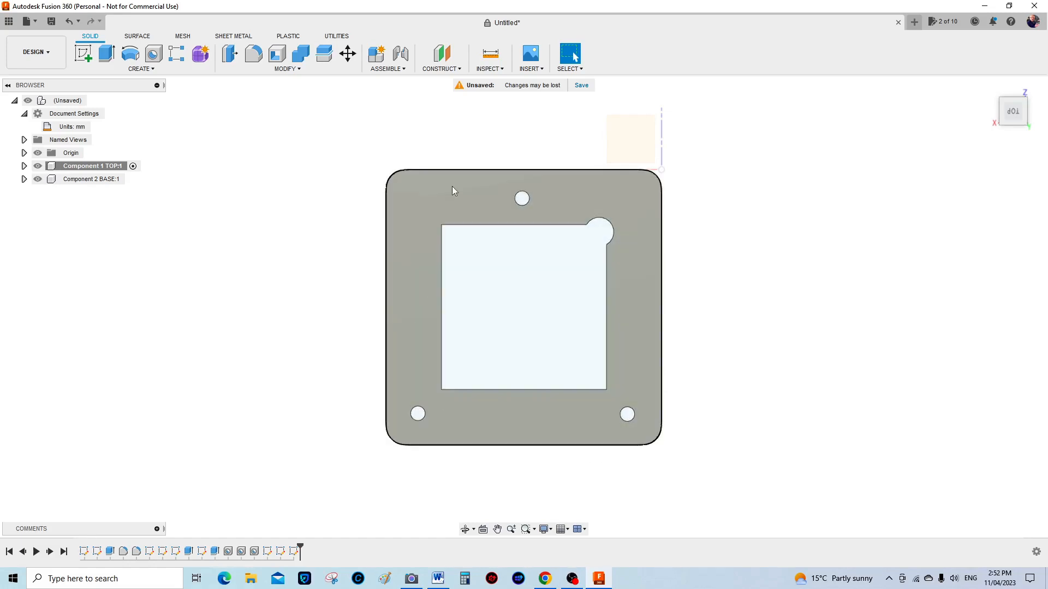
Sketch a rectangle about 25 mm by 90 mm on the top face, overhanging the frame's side opposite the Y axis, and finish the sketch
left_click(84, 54)
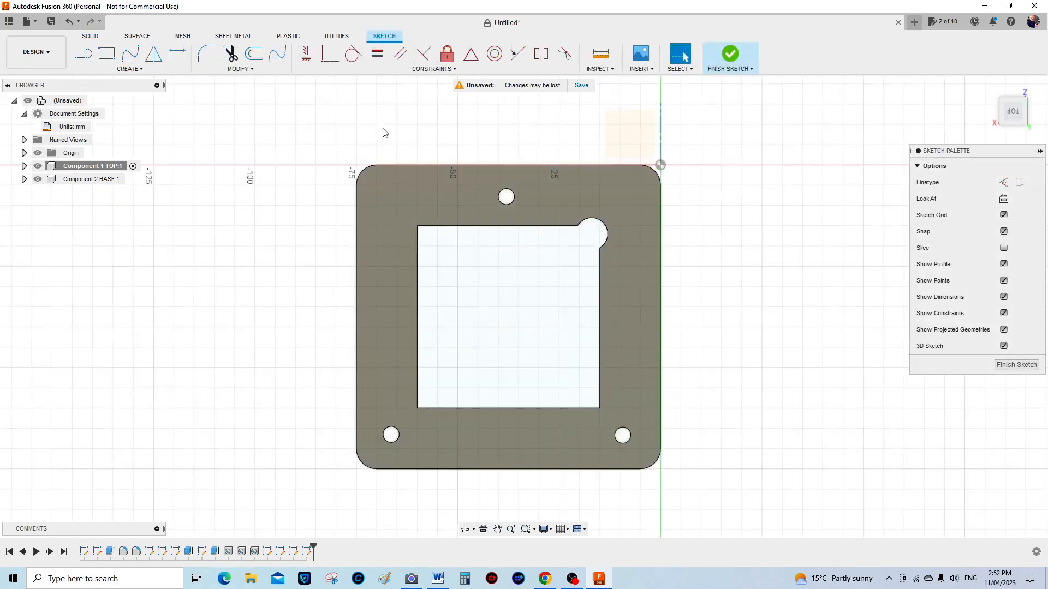
left_click(107, 54)
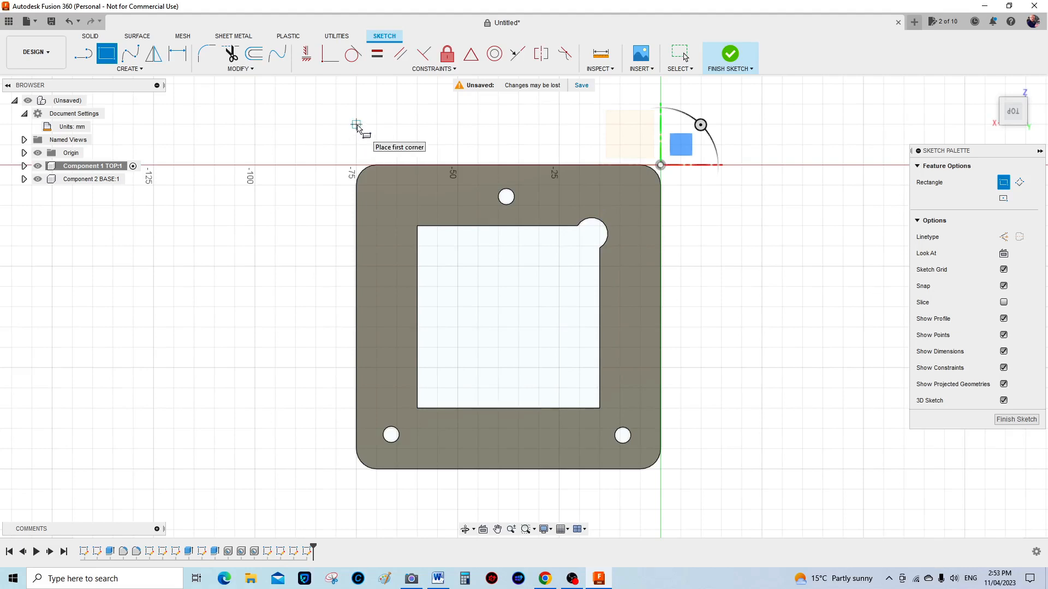
left_click(337, 125)
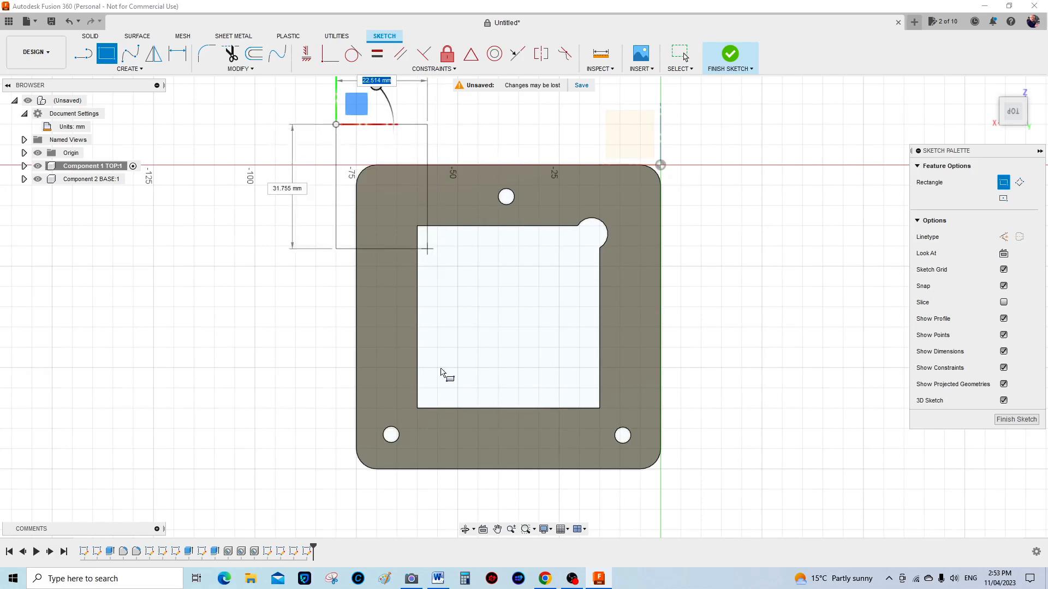
left_click(438, 494)
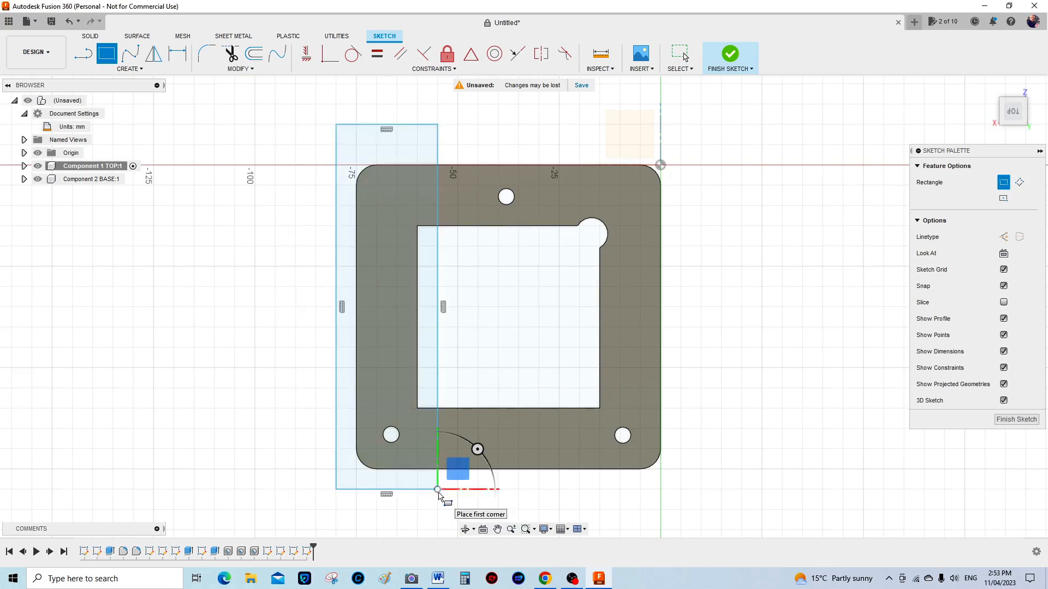
left_click(1016, 420)
Extrude the 25 mm by 90 mm rectangle by -6 mm as a cut to step down the frame's side opposite the Y axis
left_click(105, 56)
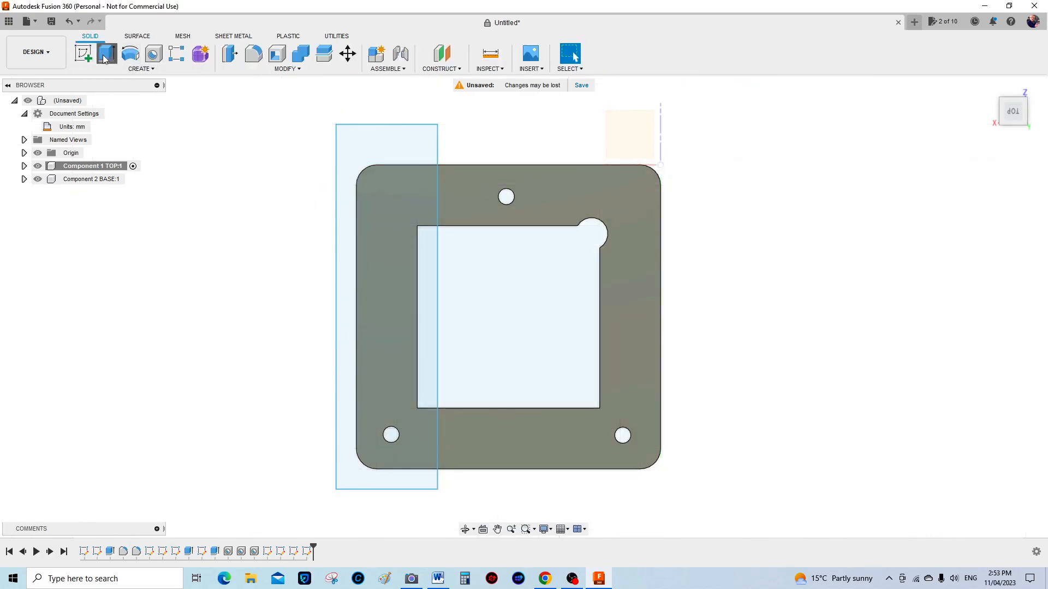
left_click(360, 145)
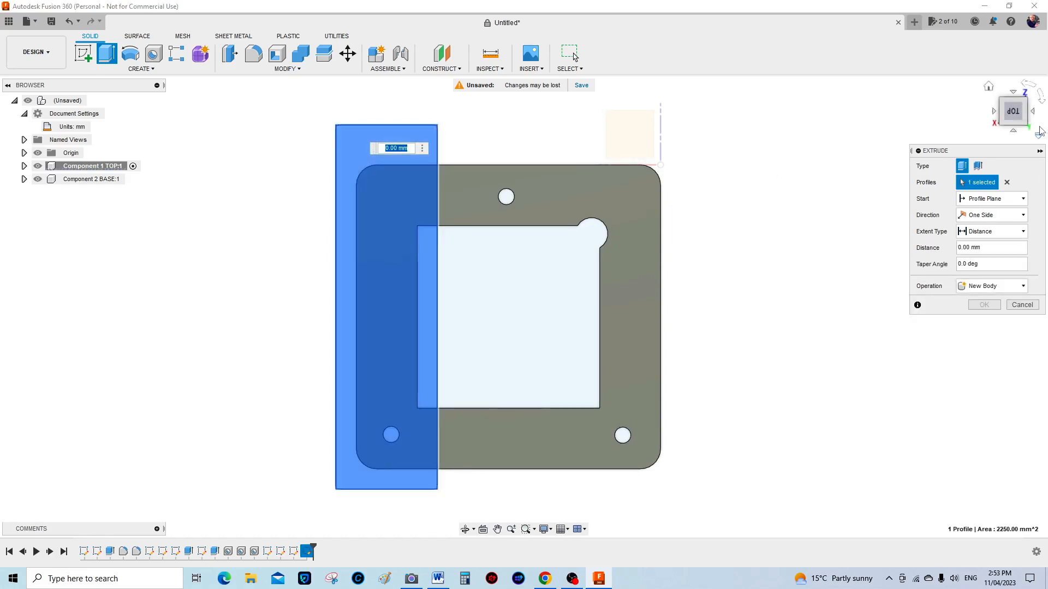
left_click(1009, 112)
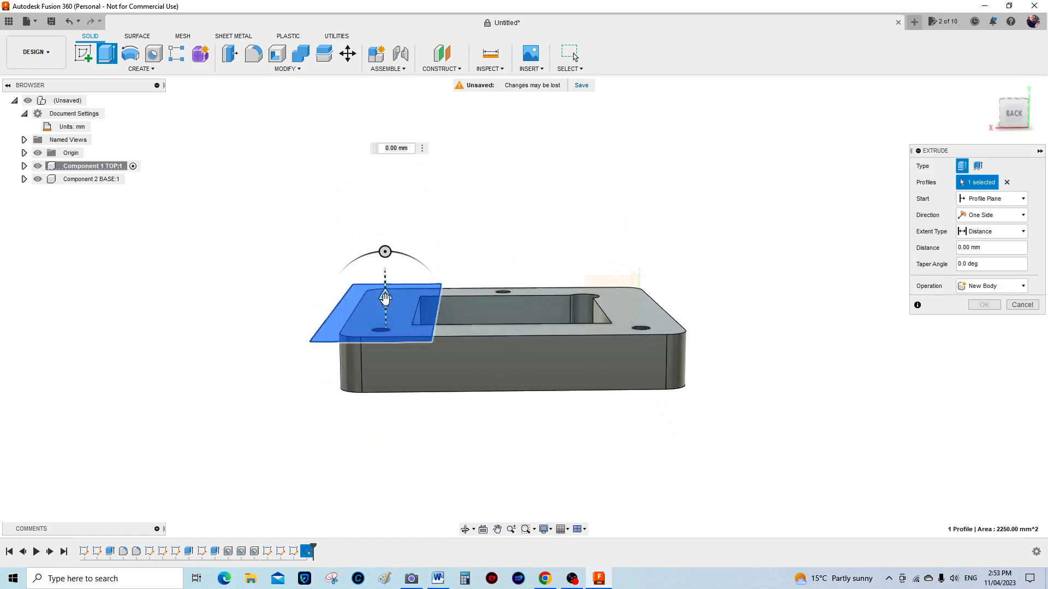
left_click_drag(385, 299, 383, 324)
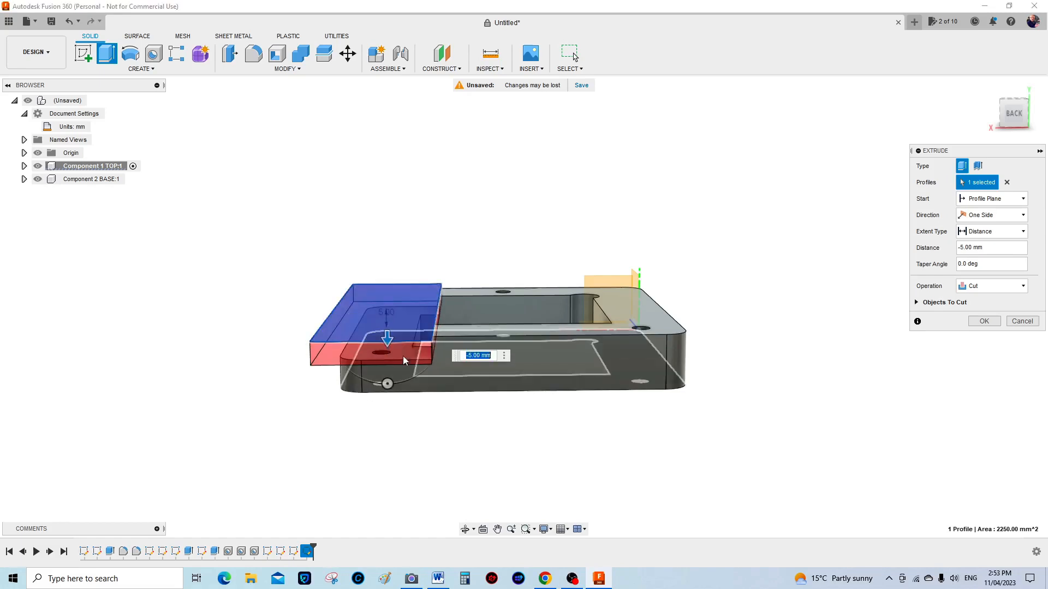
left_click(470, 356)
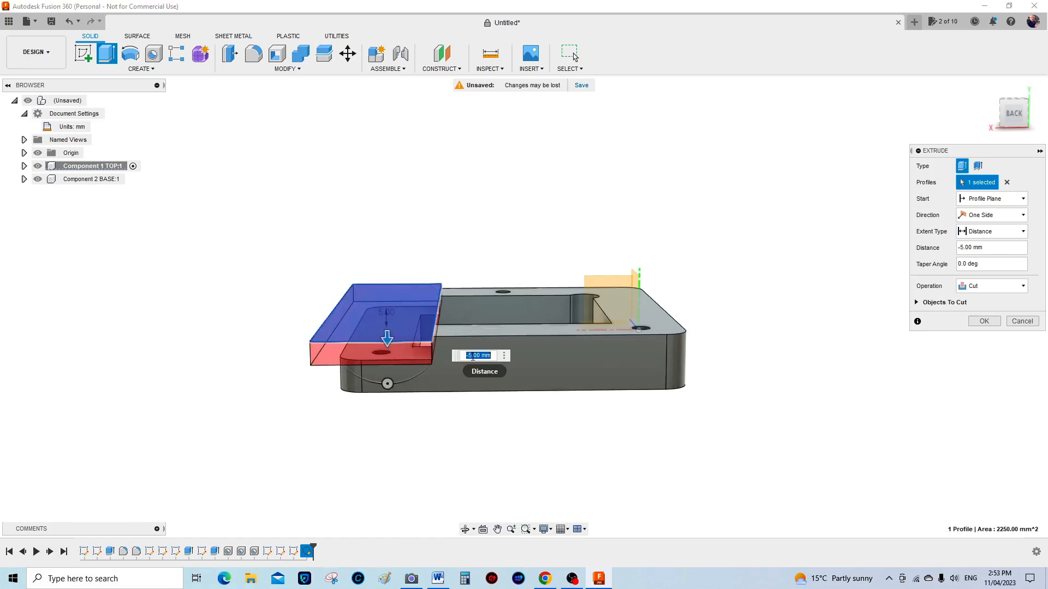
left_click(472, 356)
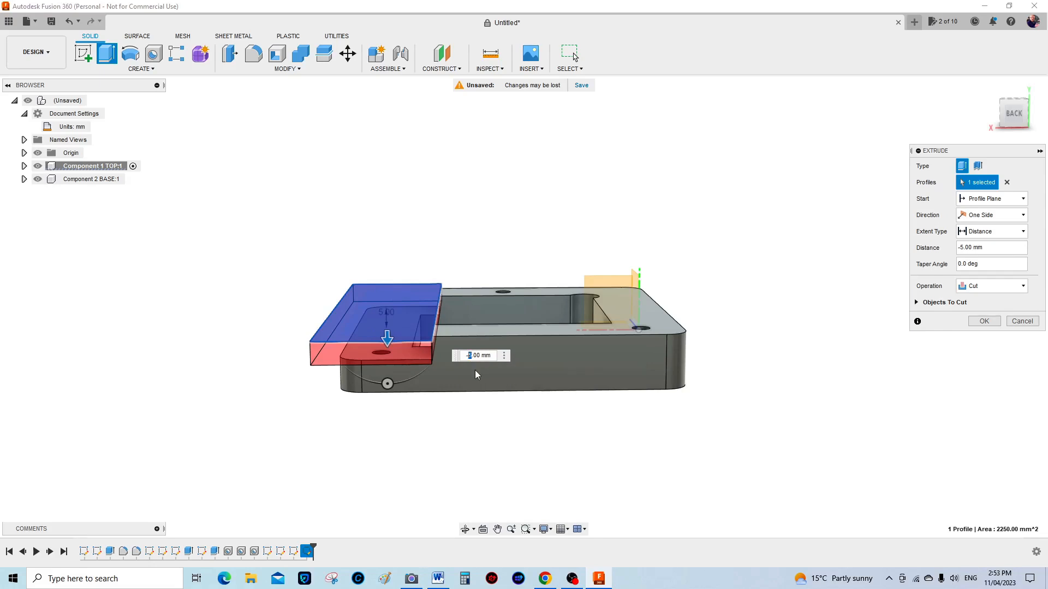
type("6")
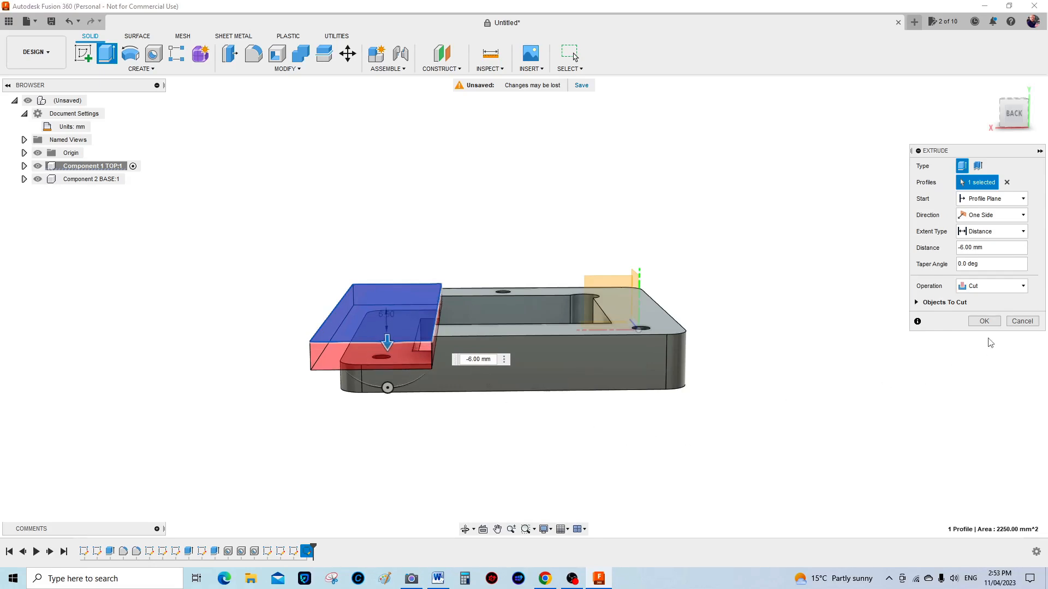
left_click(984, 321)
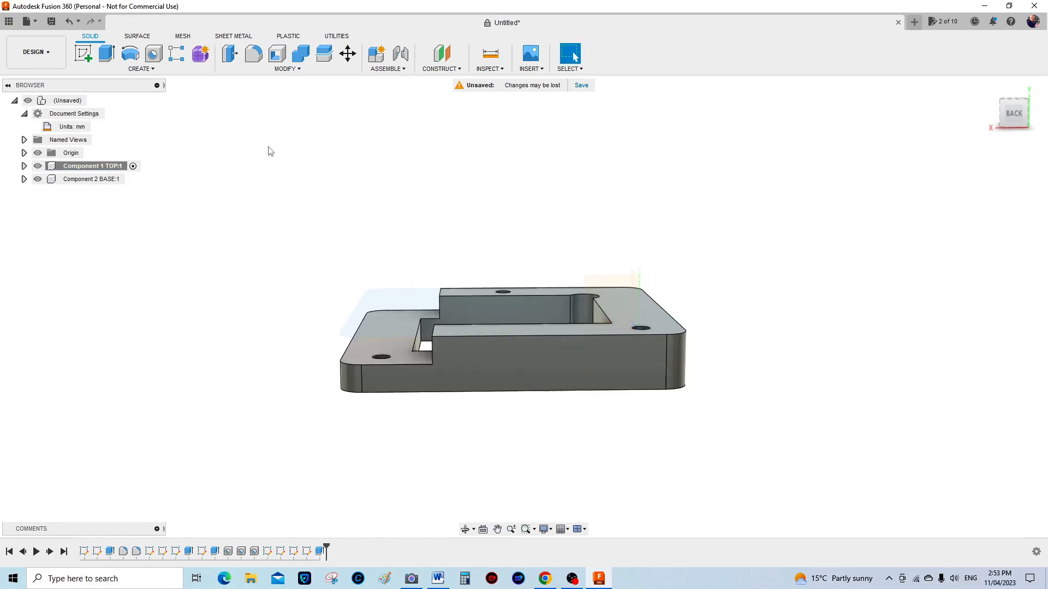
Sketch a rectangle about 64 mm by 22 mm on the top face, overhanging the corner farthest from the origin, and finish the sketch
left_click_drag(1019, 101, 1024, 131)
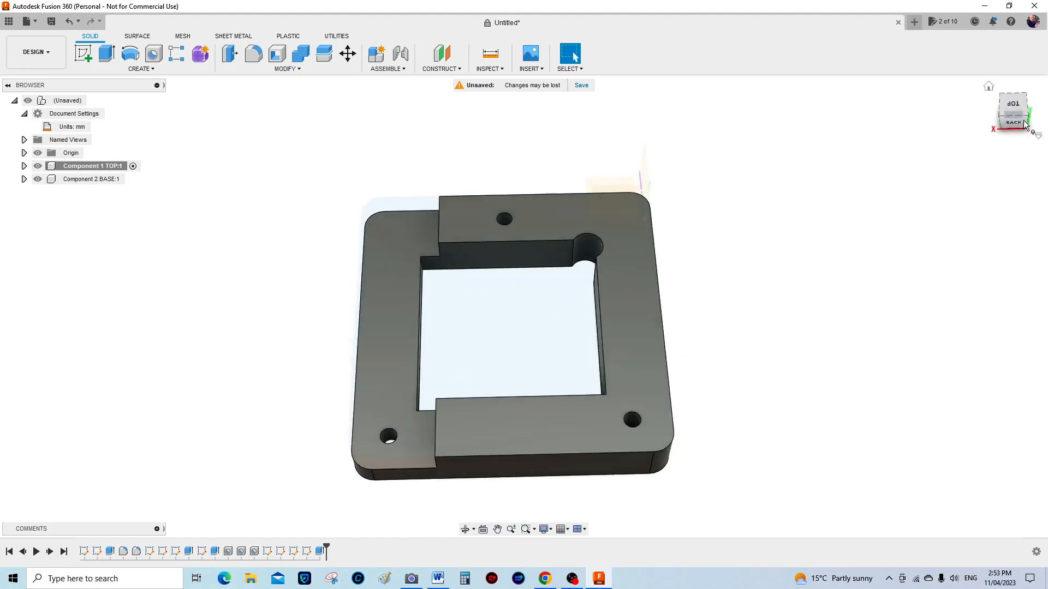
left_click(1016, 105)
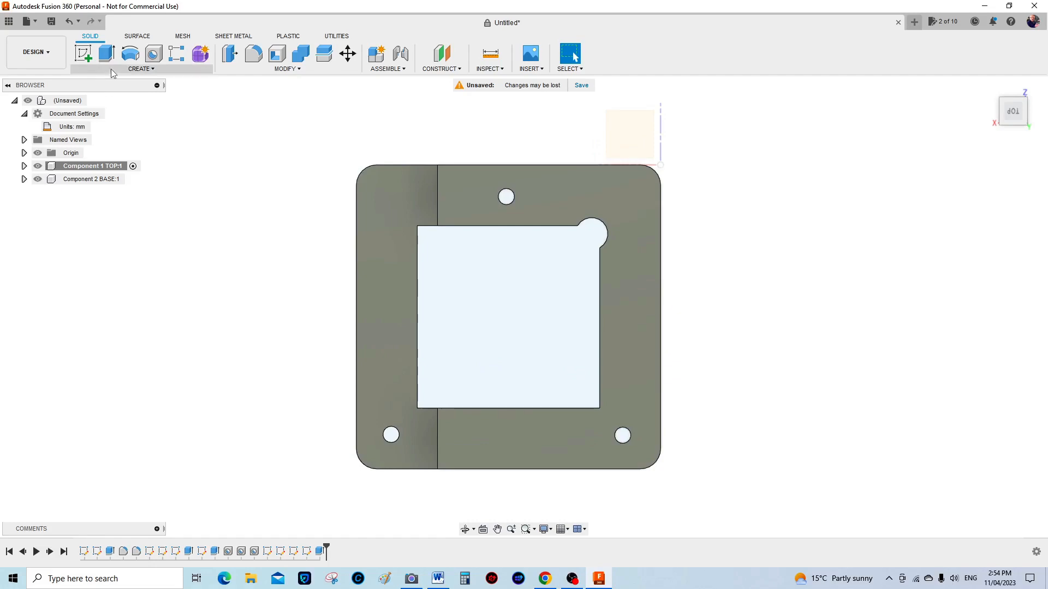
left_click(83, 53)
left_click(521, 435)
key("r")
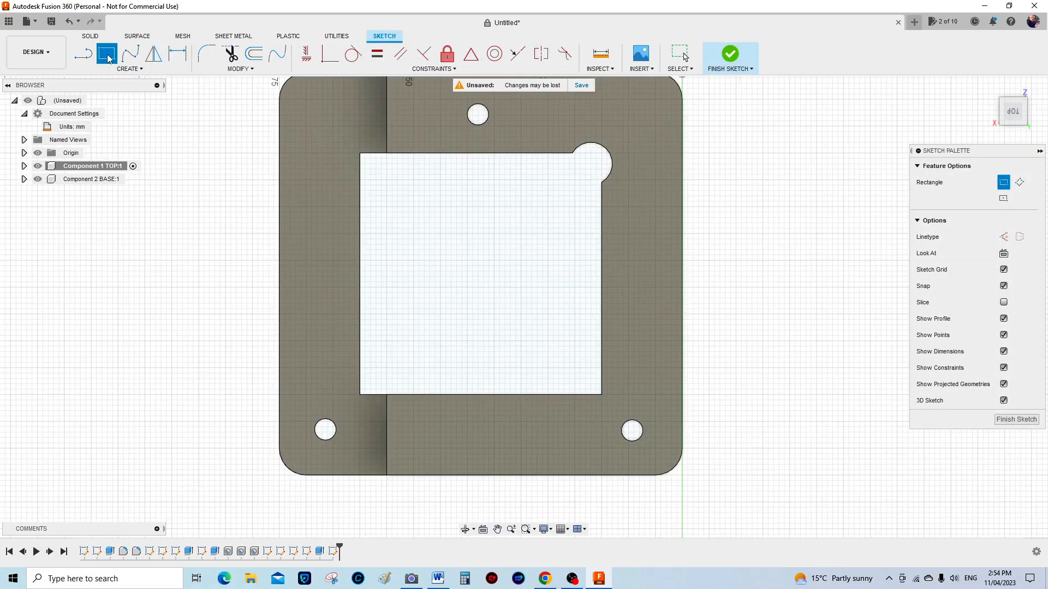
left_click(575, 373)
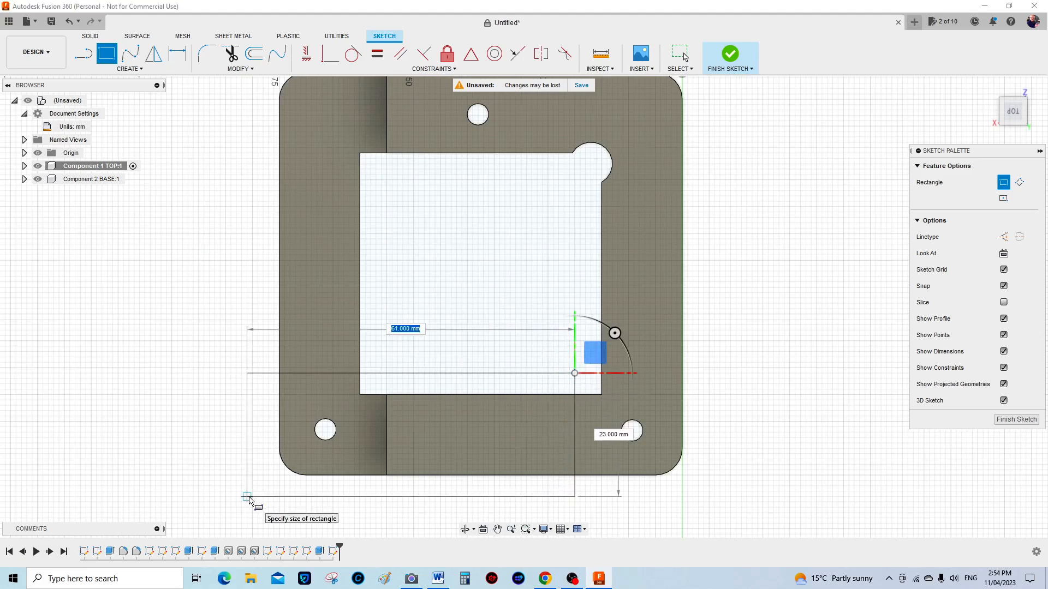
left_click(230, 491)
left_click(1012, 422)
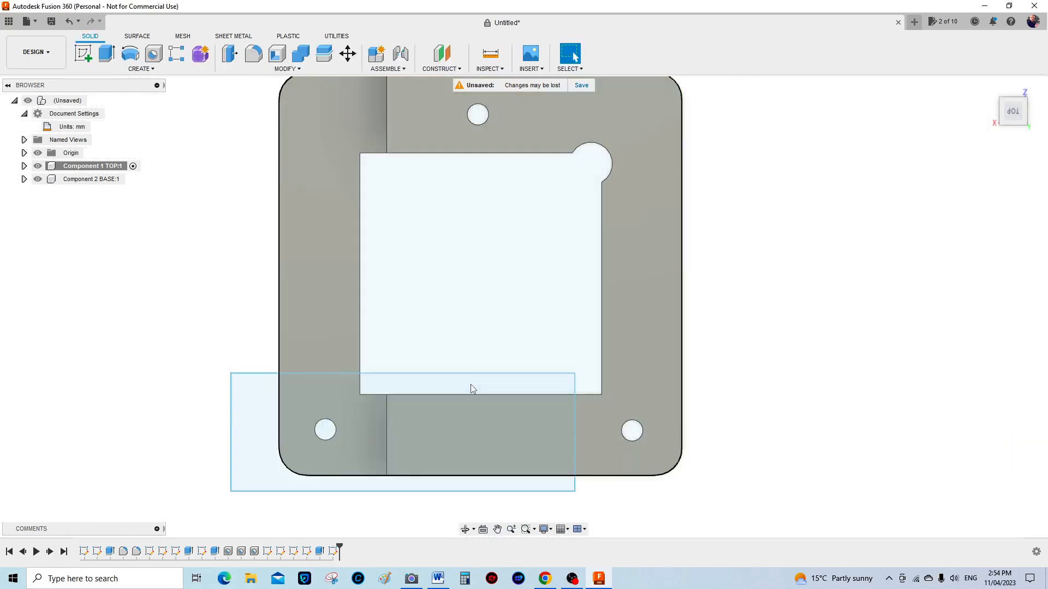
Extrude the 64 mm by 22 mm rectangle by -6 mm as a cut into the side opposite the X axis
left_click(472, 389)
left_click(256, 462)
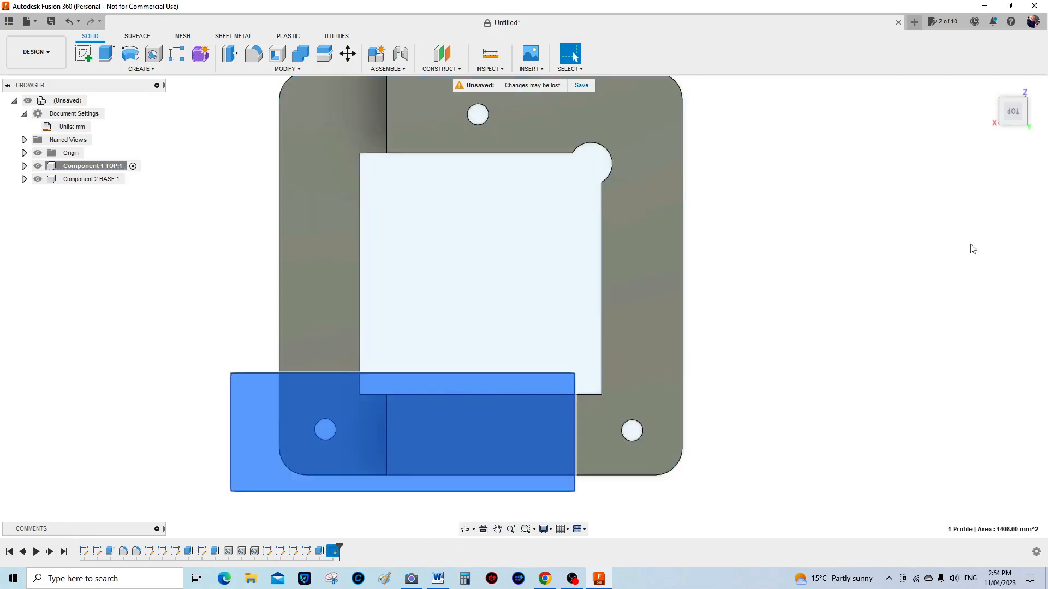
left_click(107, 55)
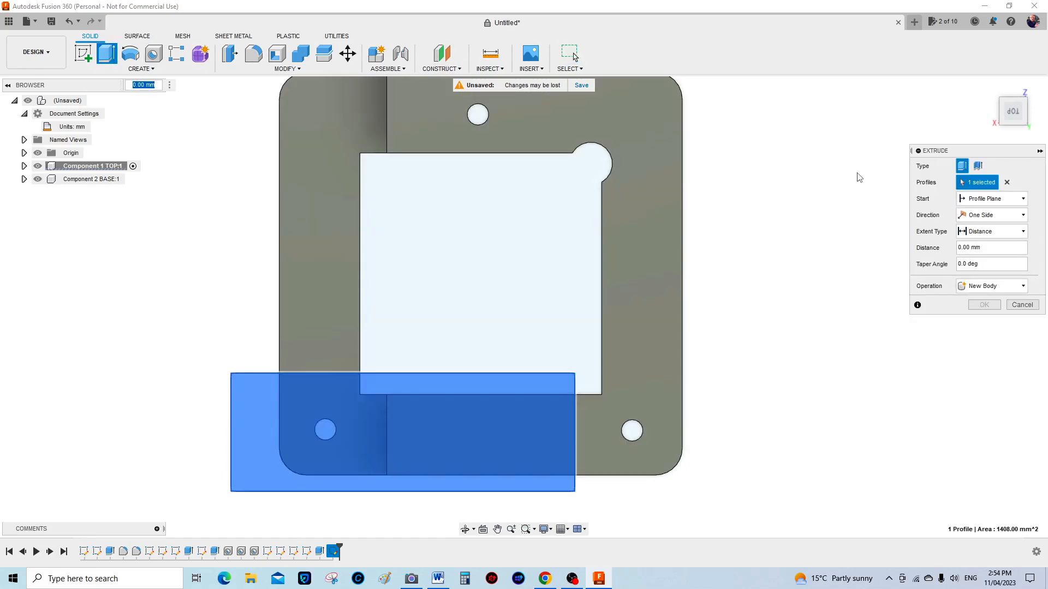
mouse_move(1014, 113)
left_mouse_down()
mouse_move(1009, 27)
mouse_move(1011, 46)
left_mouse_up()
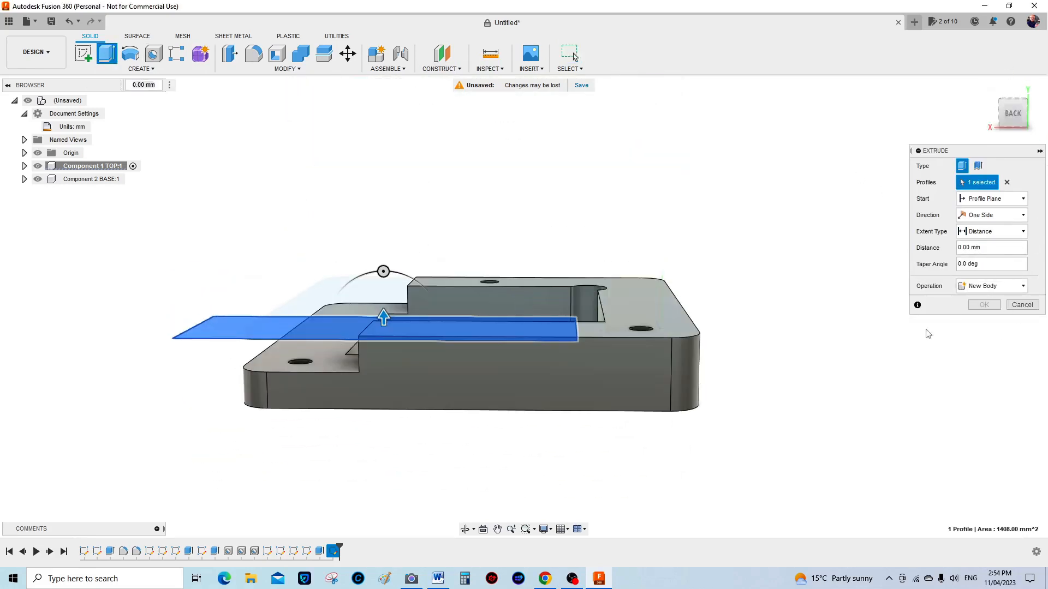
left_click_drag(384, 320, 383, 358)
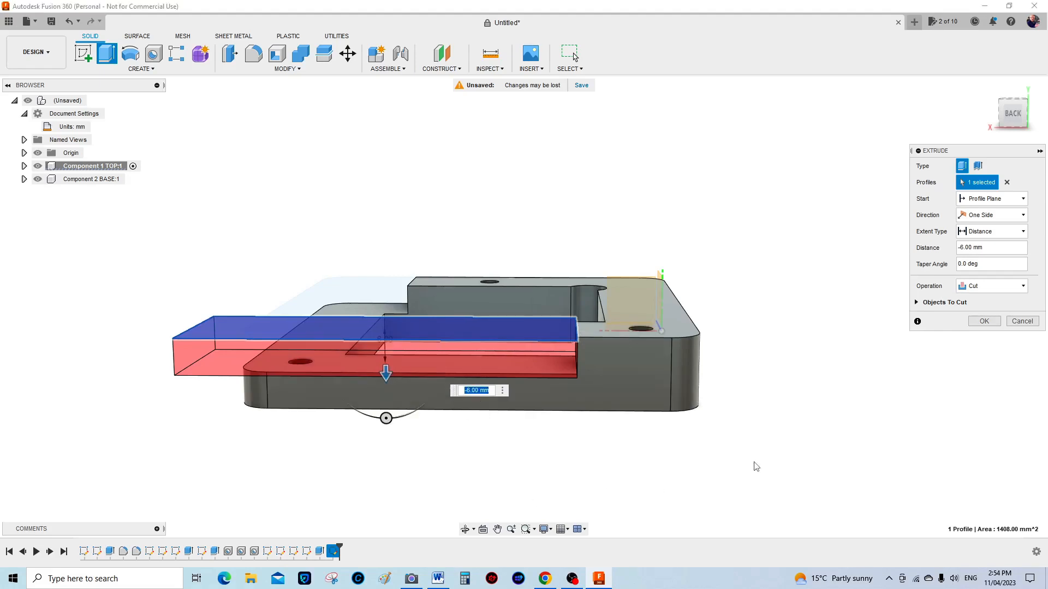
left_click(984, 322)
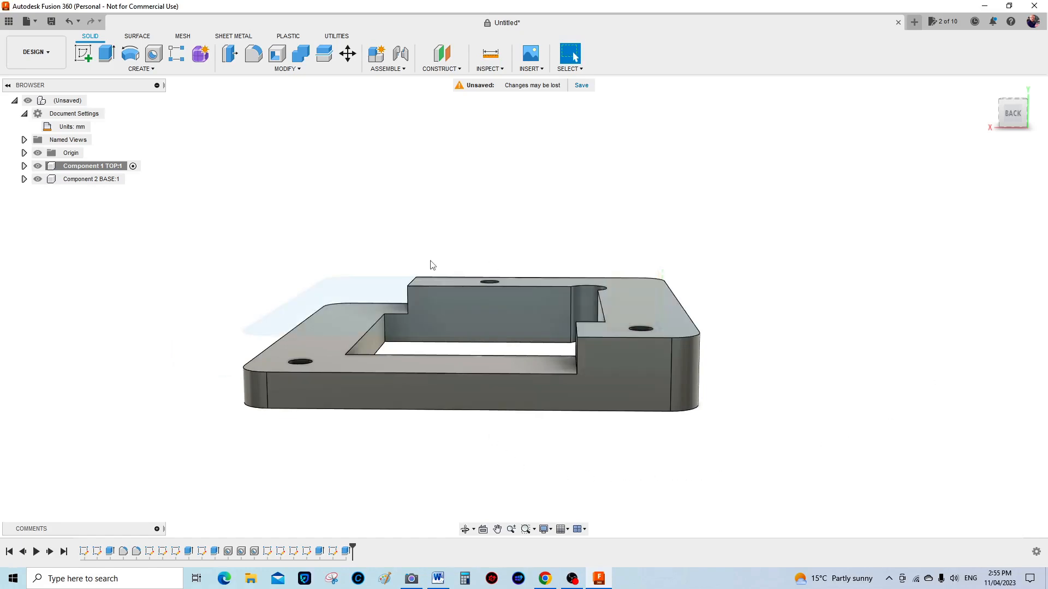
Undo the last extruded cut along the frame's side opposite the X axis
mouse_move(1014, 118)
left_mouse_down()
mouse_move(1020, 160)
mouse_move(1011, 151)
mouse_move(1032, 140)
left_mouse_up()
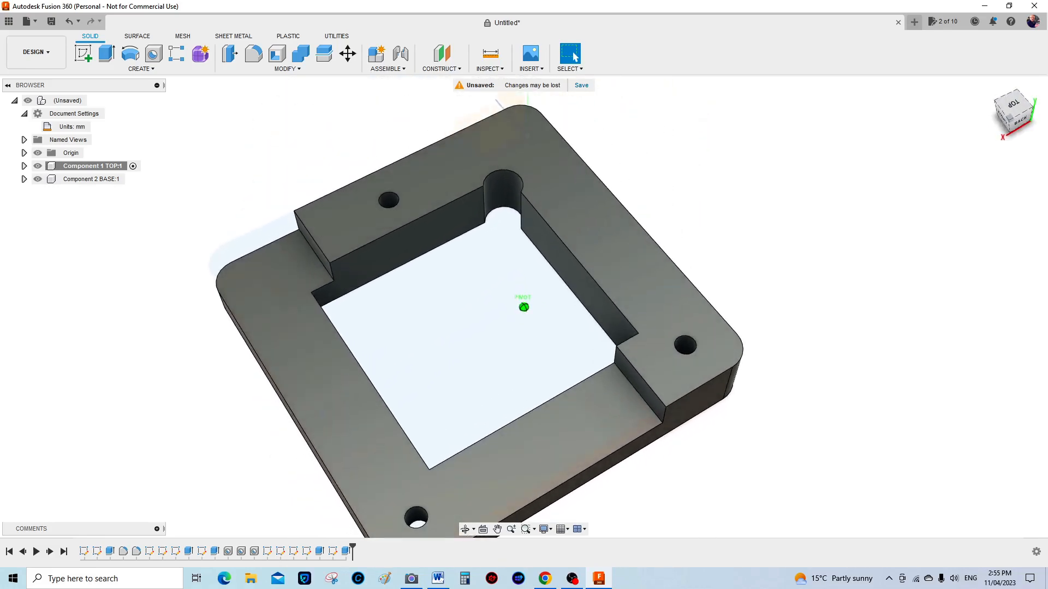
mouse_move(1032, 139)
left_mouse_down()
mouse_move(1012, 152)
mouse_move(1020, 143)
mouse_move(1010, 143)
mouse_move(1023, 150)
left_mouse_up()
left_click(1013, 115)
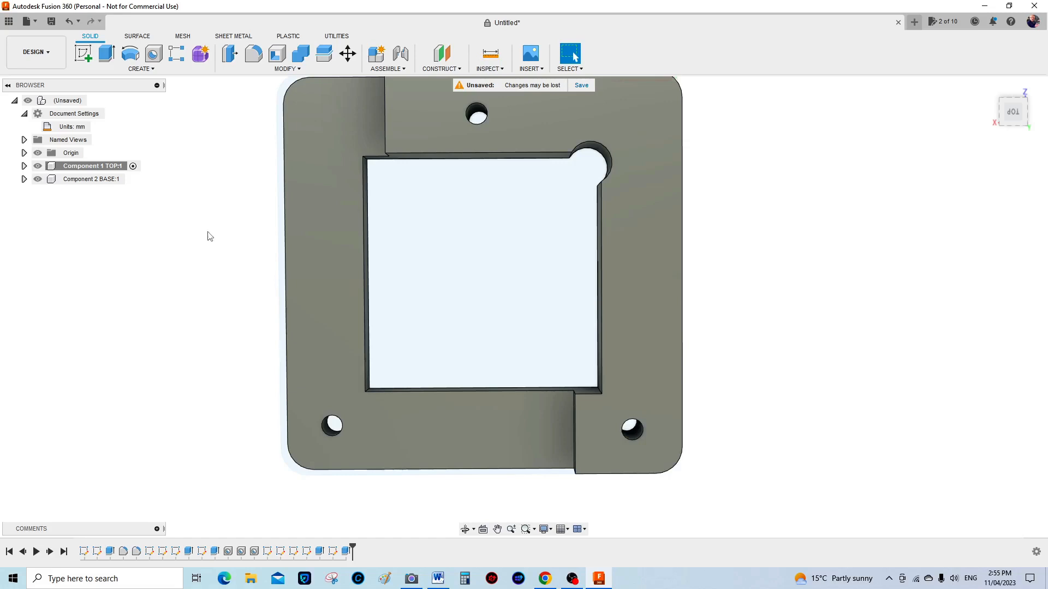
left_click(68, 20)
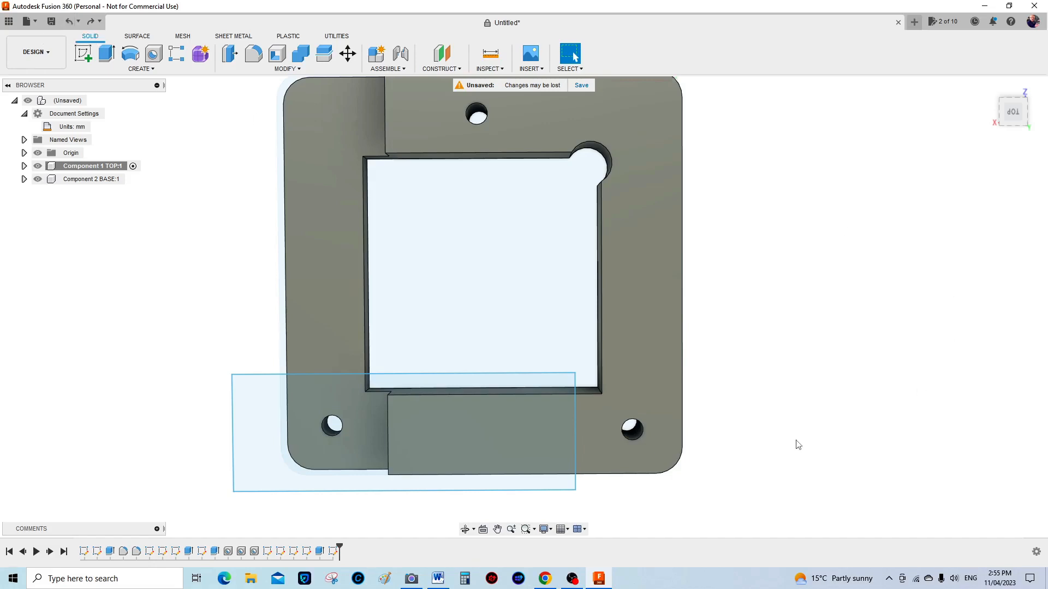
left_click_drag(575, 438, 603, 438)
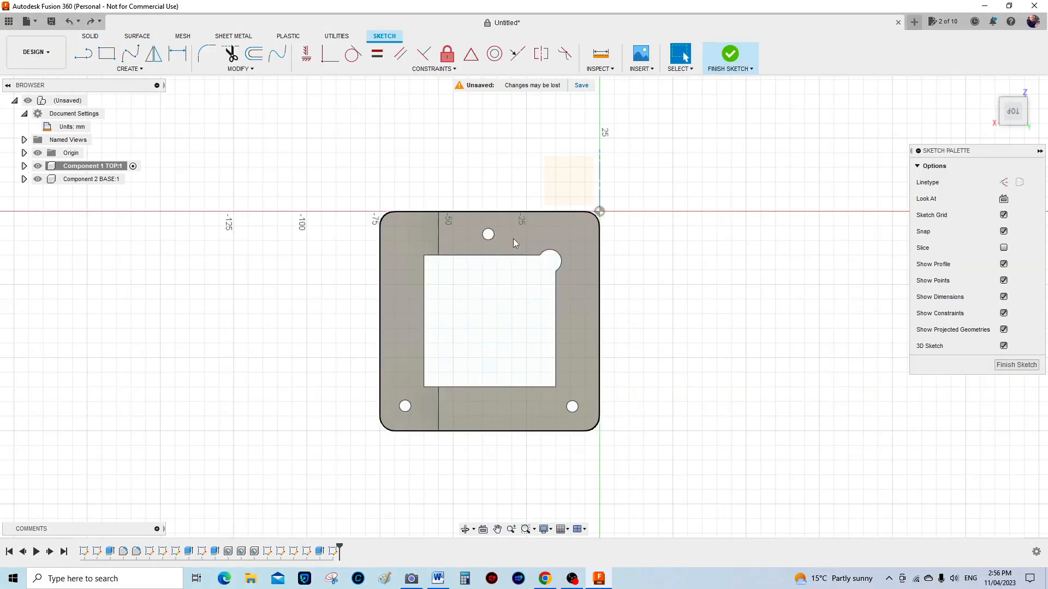
Sketch a rectangle about 92 mm by 25 mm across the frame's full side opposite the X axis, overhanging both ends, and finish the sketch
left_click(514, 238)
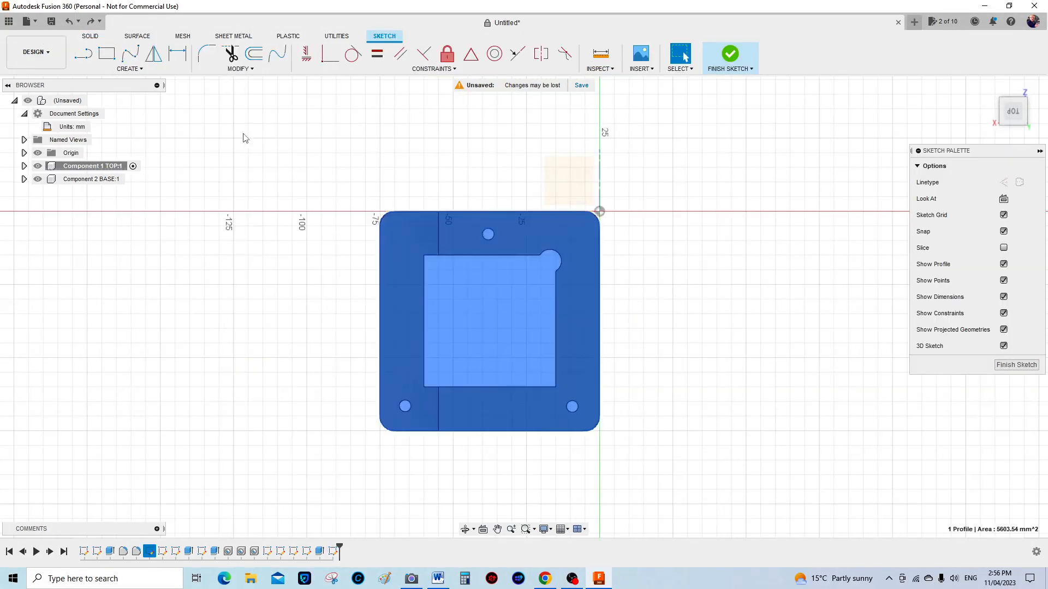
left_click(110, 56)
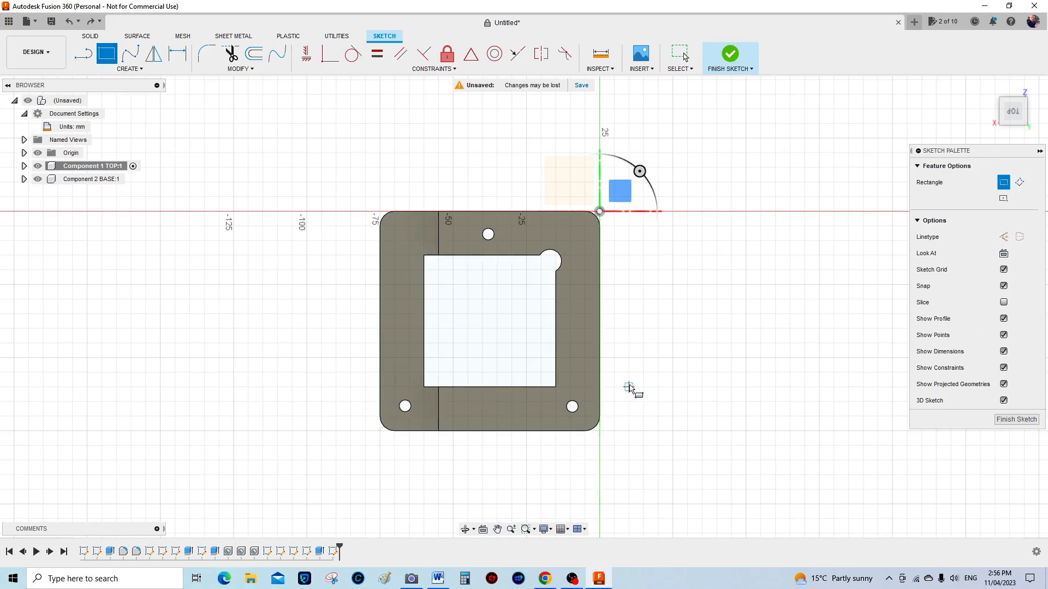
left_click(365, 372)
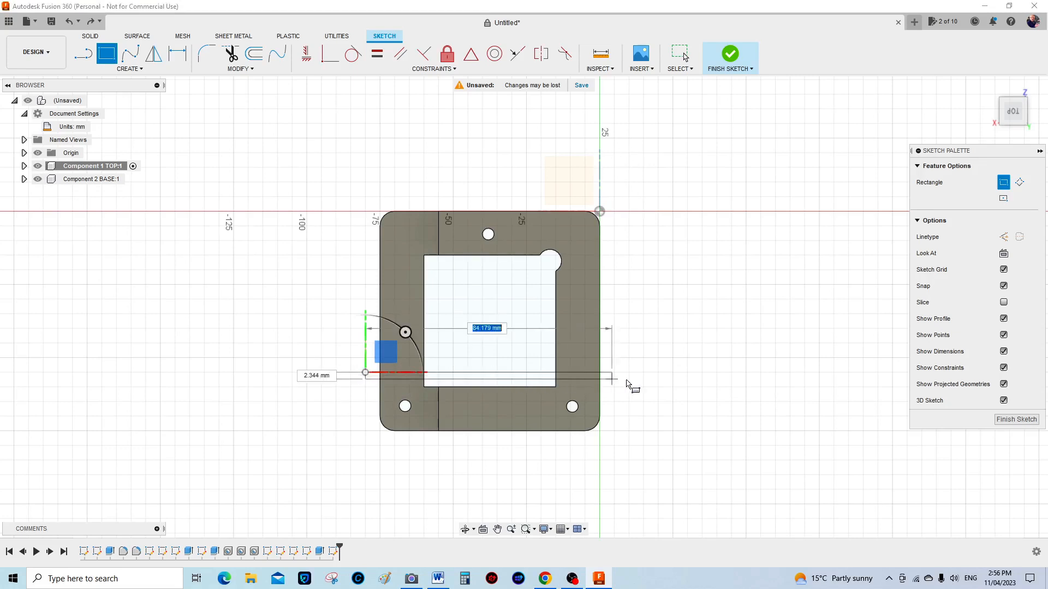
left_click(635, 446)
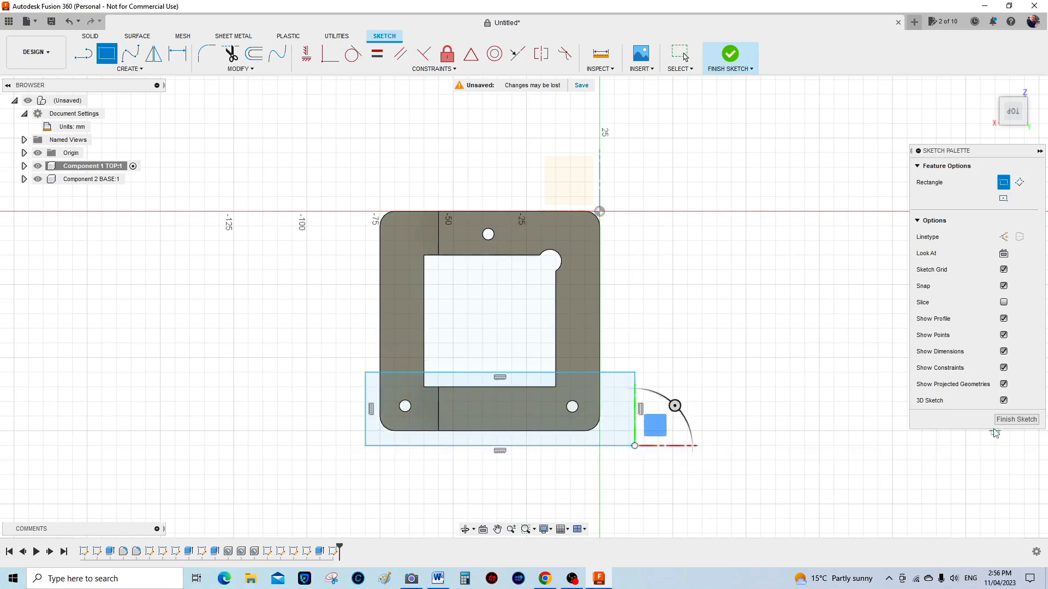
left_click(1007, 422)
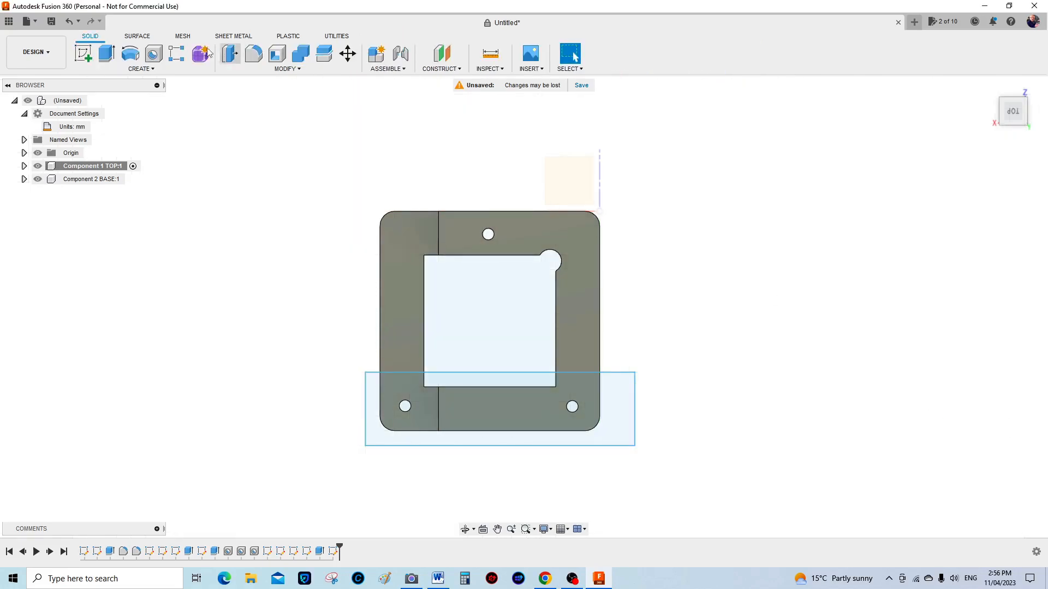
Extrude the 92 mm by 25 mm rectangle by -6 mm as a cut to step down the frame's side opposite the X axis
left_click(107, 54)
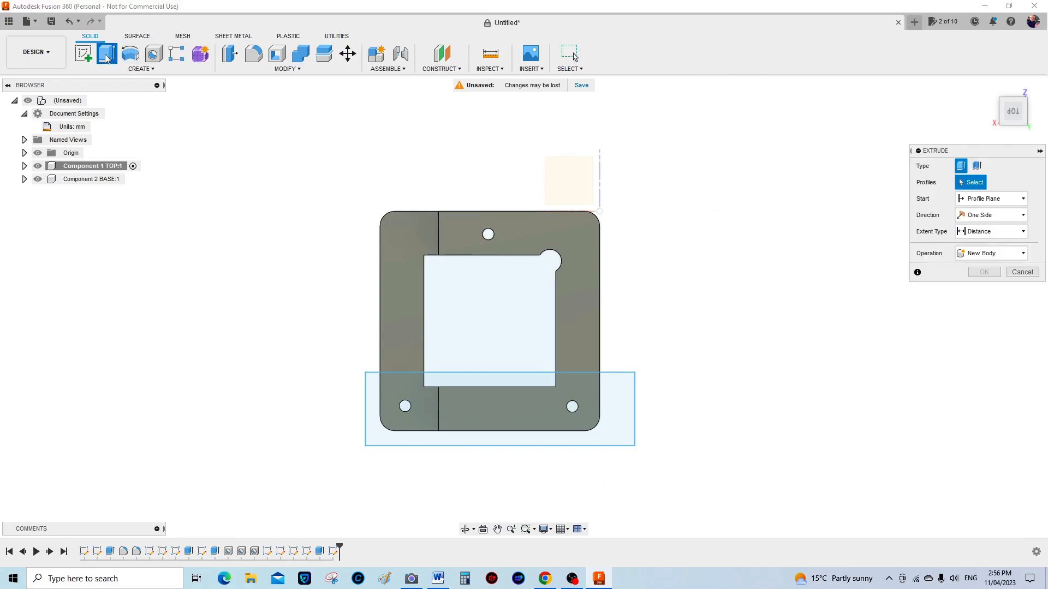
left_click(627, 408)
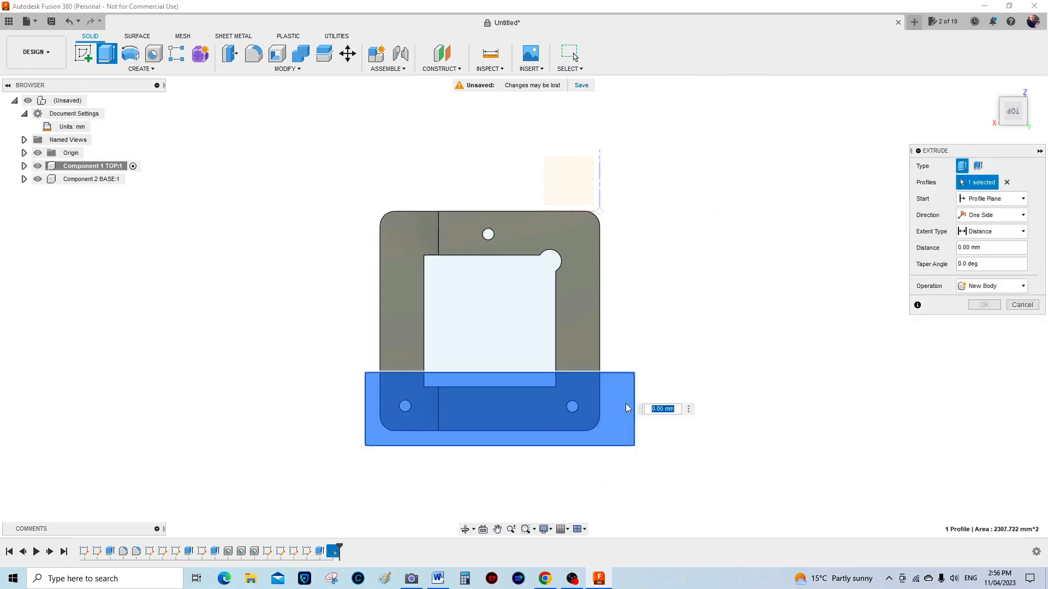
left_click(1017, 113)
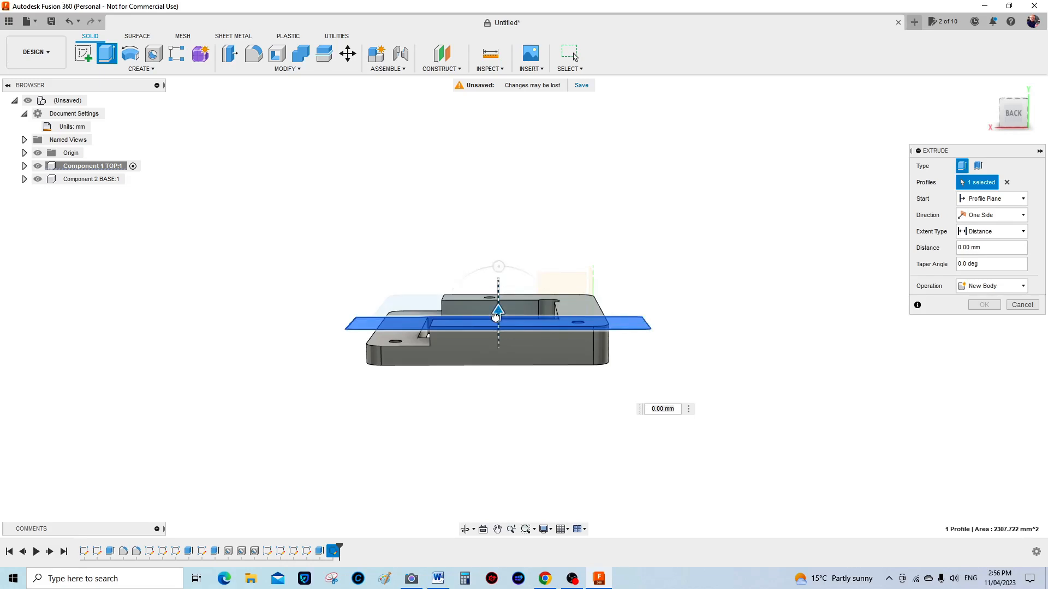
mouse_move(496, 320)
left_mouse_down()
mouse_move(498, 349)
mouse_move(493, 332)
left_mouse_up()
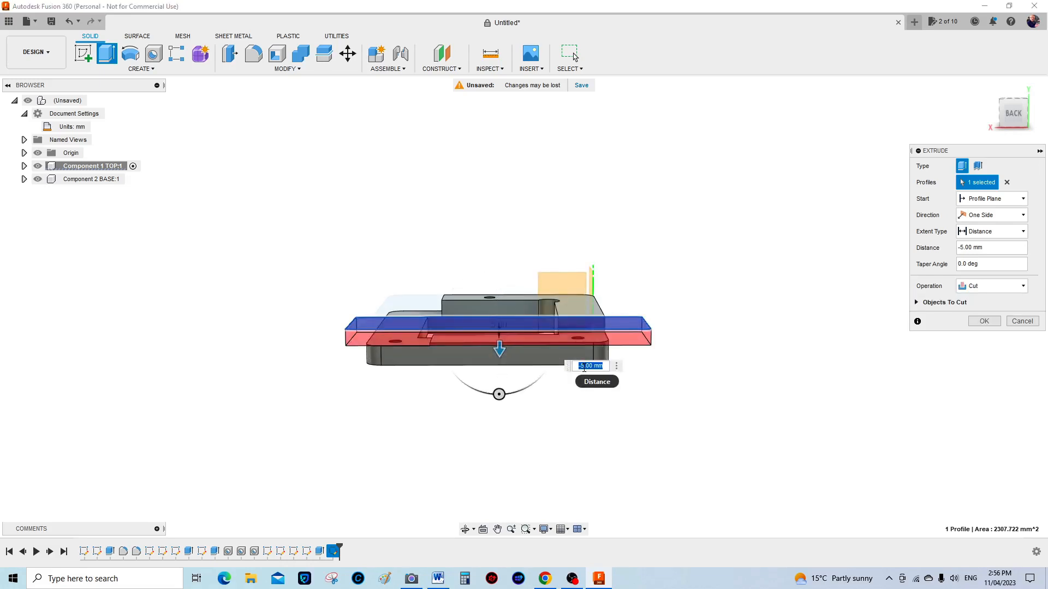
left_click(585, 366)
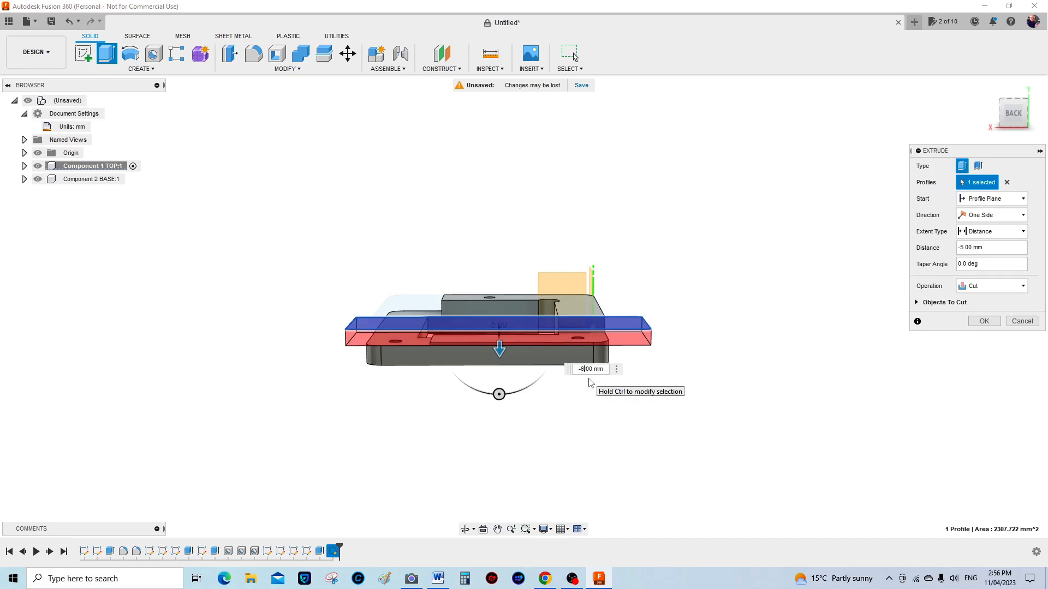
key("Return")
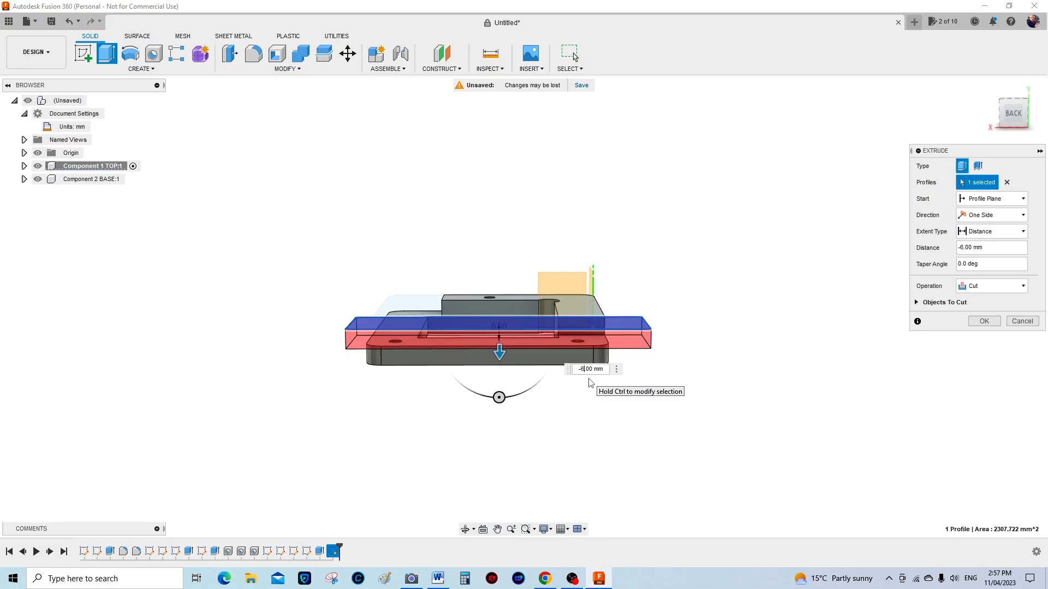
key("Return")
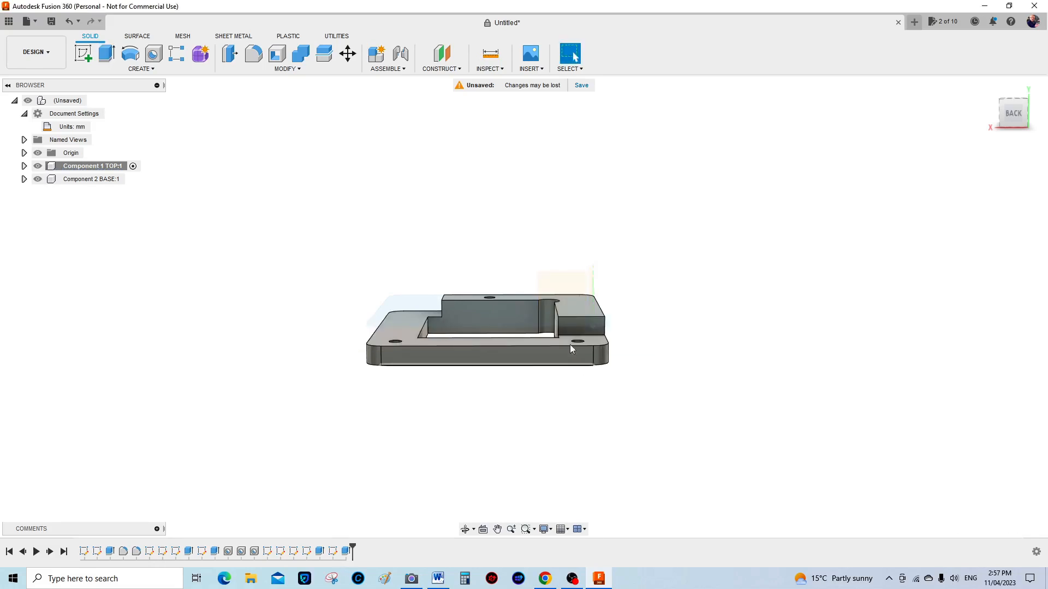
mouse_move(1013, 118)
left_mouse_down()
mouse_move(1010, 172)
mouse_move(1037, 165)
mouse_move(1012, 181)
mouse_move(1007, 172)
left_mouse_up()
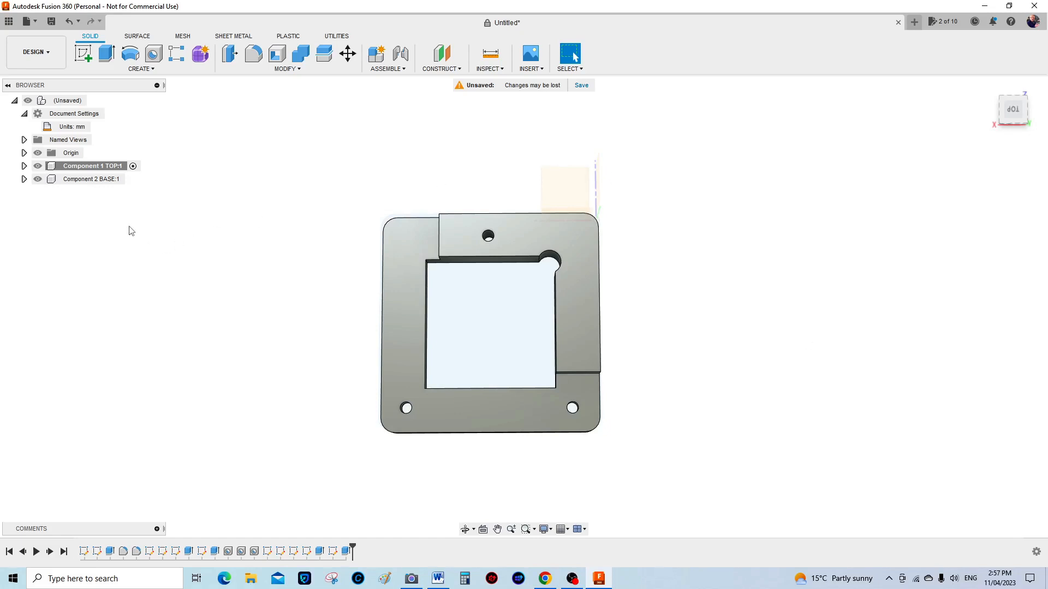
Activate Component 2 BASE and start a sketch on the horizontal XZ origin plane
left_click(125, 181)
left_click(138, 180)
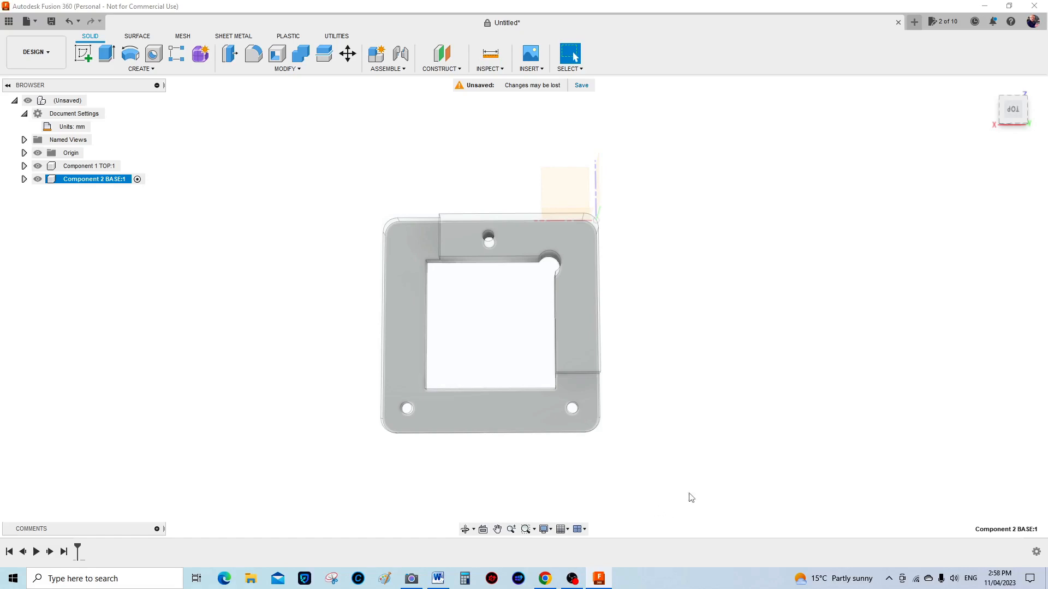
left_click(1013, 113)
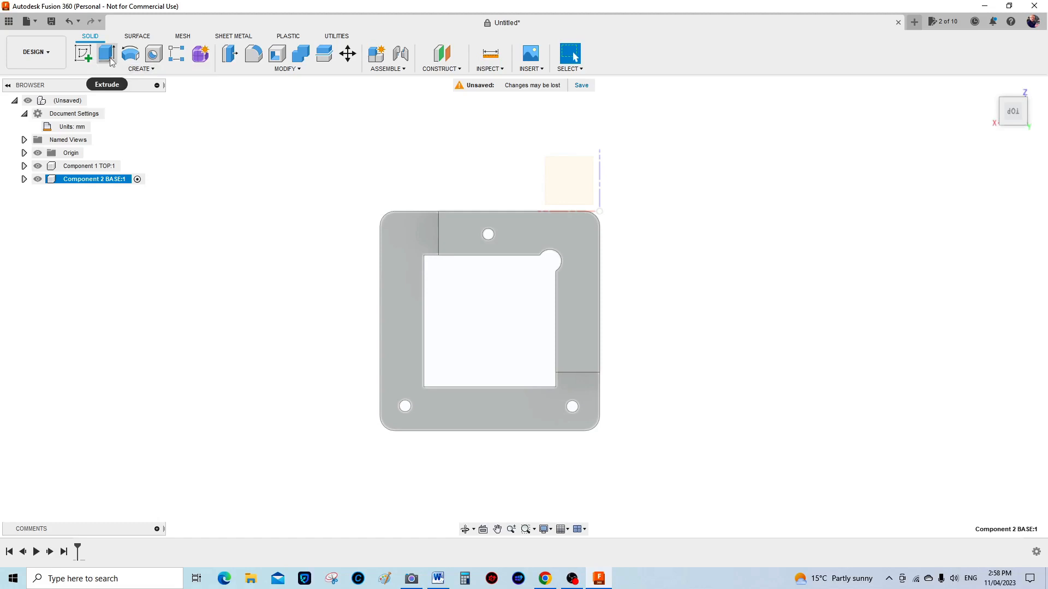
left_click(84, 55)
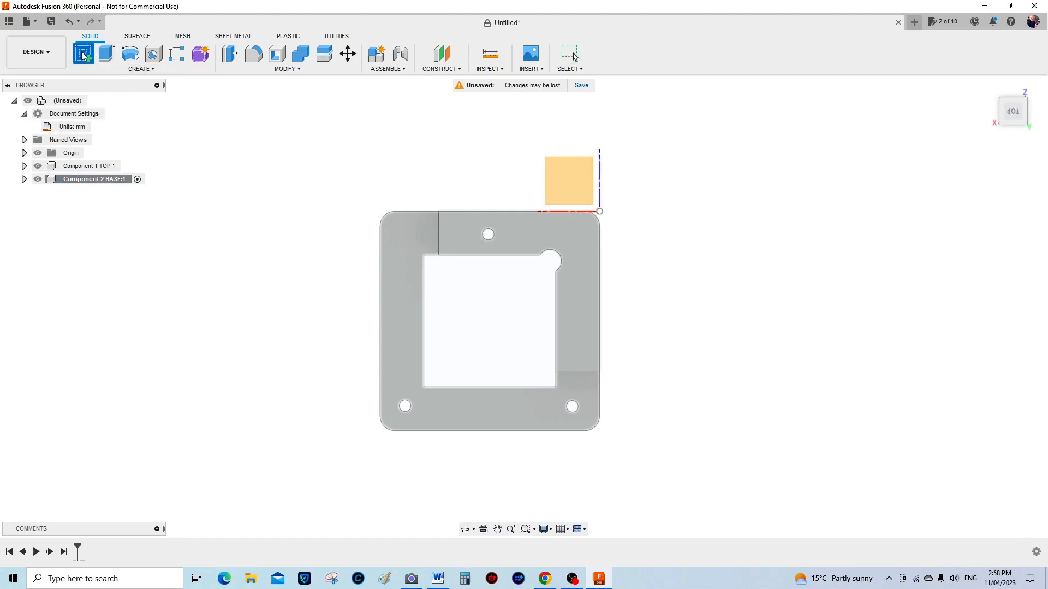
left_click(569, 180)
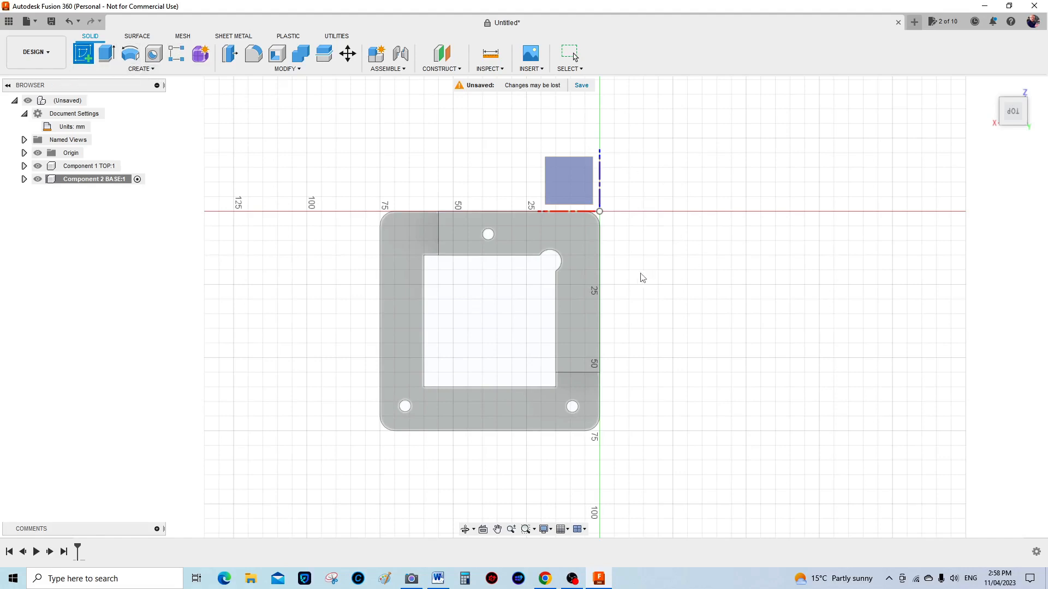
left_click(581, 178)
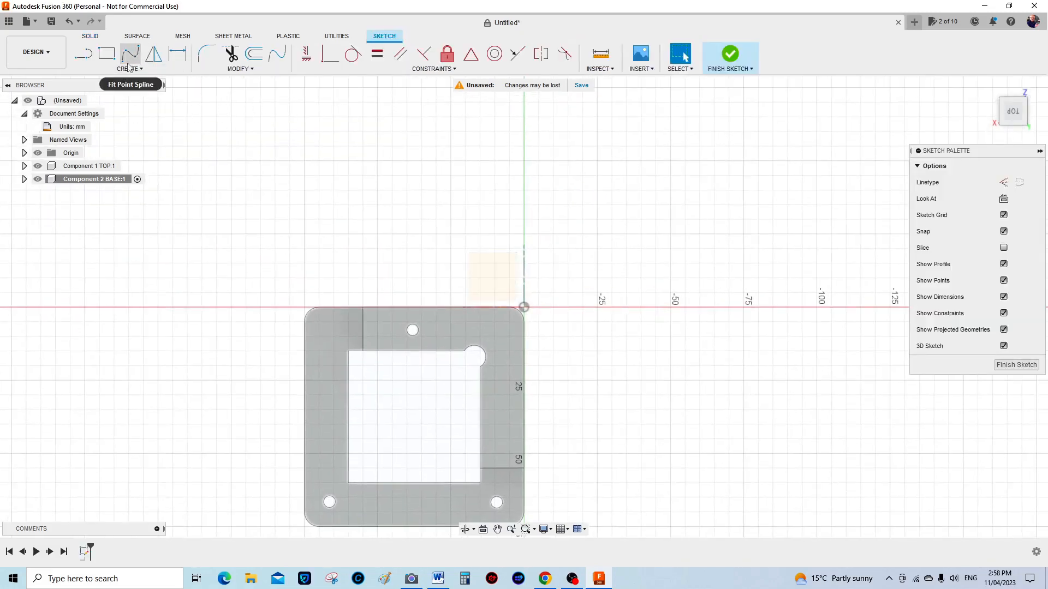
Sketch a 75 mm square on the X axis, 5 mm beside the top component, and finish the sketch
left_click(107, 53)
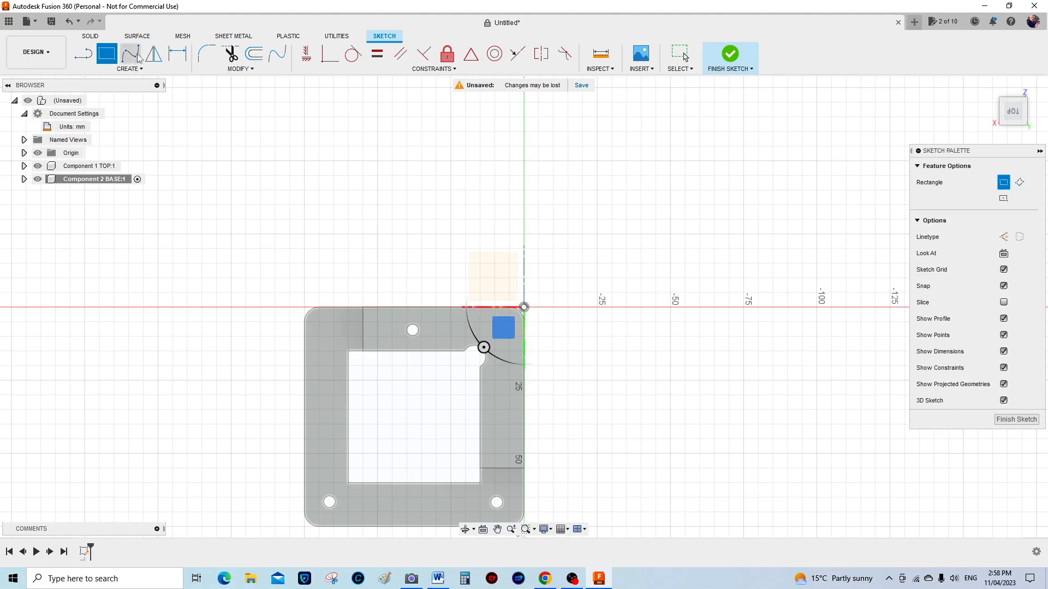
left_click(539, 307)
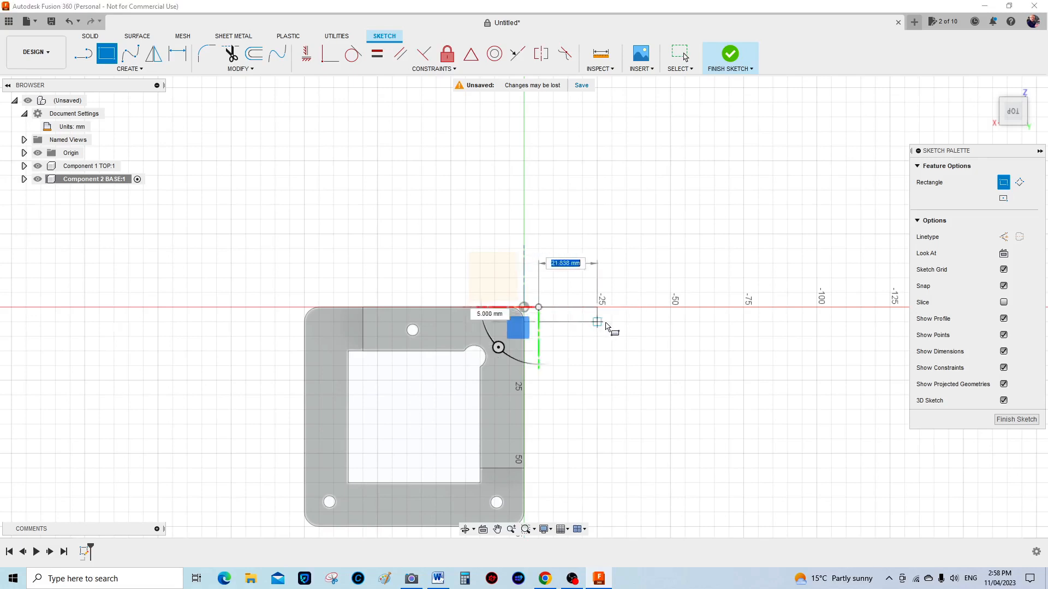
left_click(759, 527)
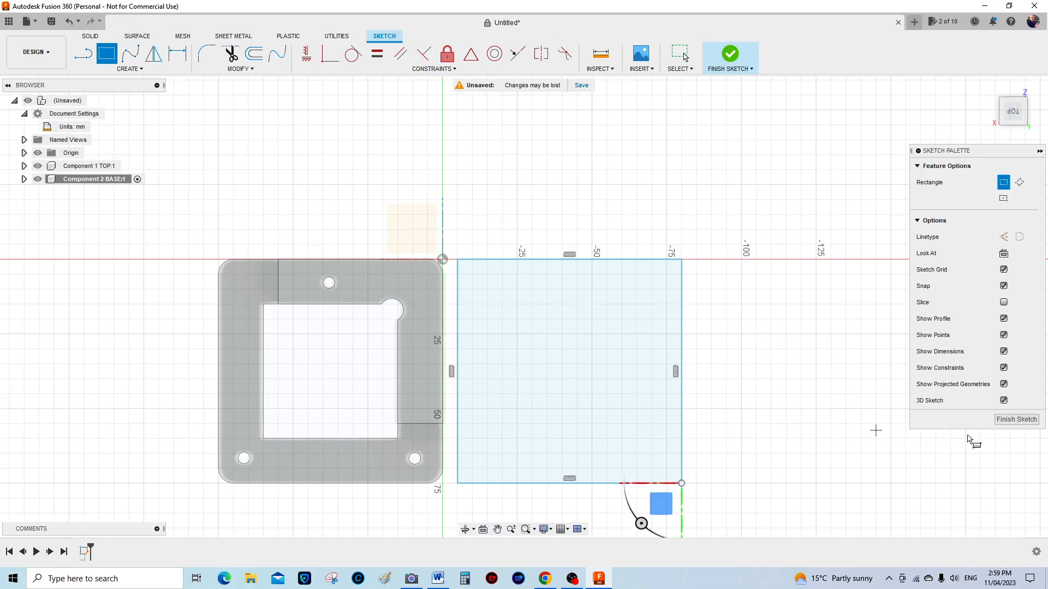
left_click(1016, 420)
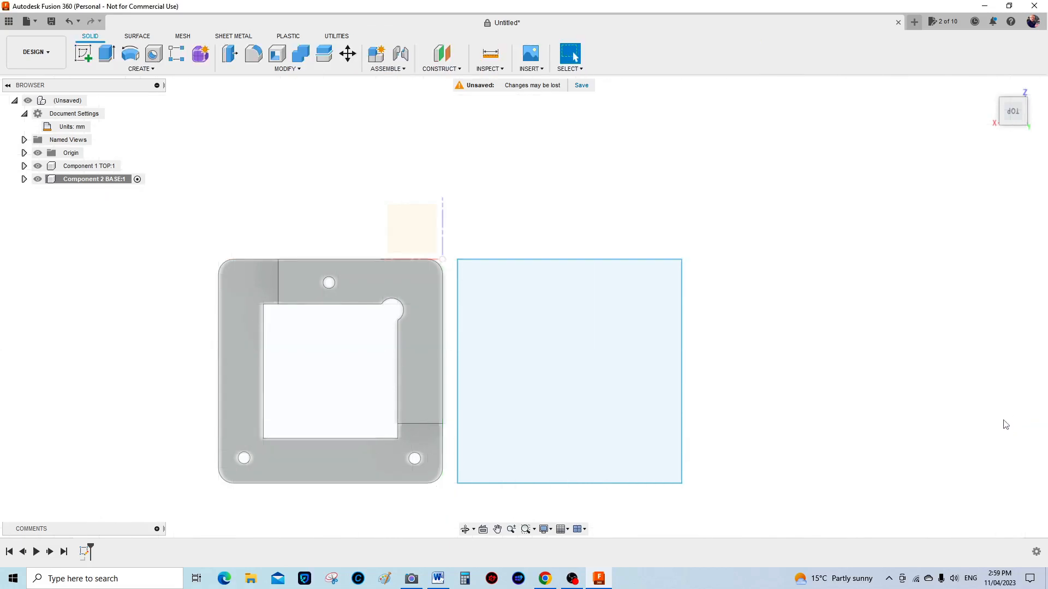
Extrude the 75 mm square 12 mm upward as a new body to form the base block
left_click(107, 55)
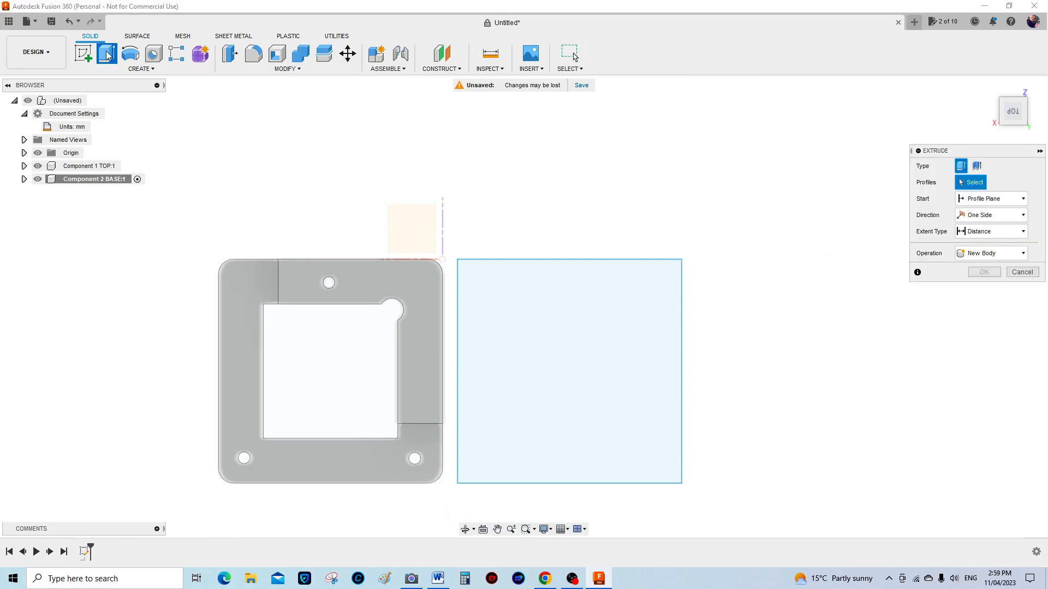
left_click(625, 377)
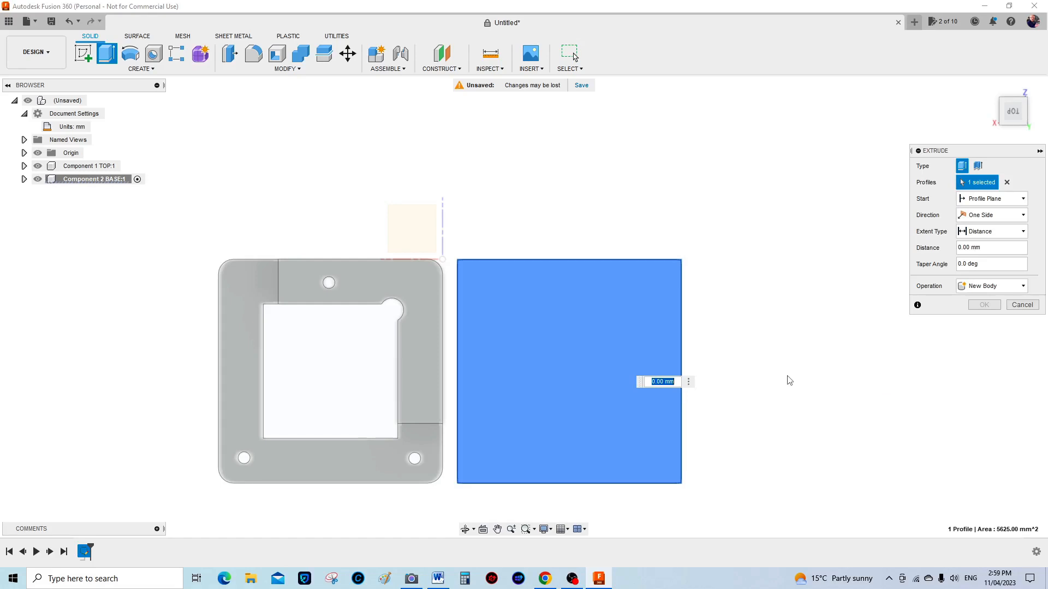
left_click(1012, 122)
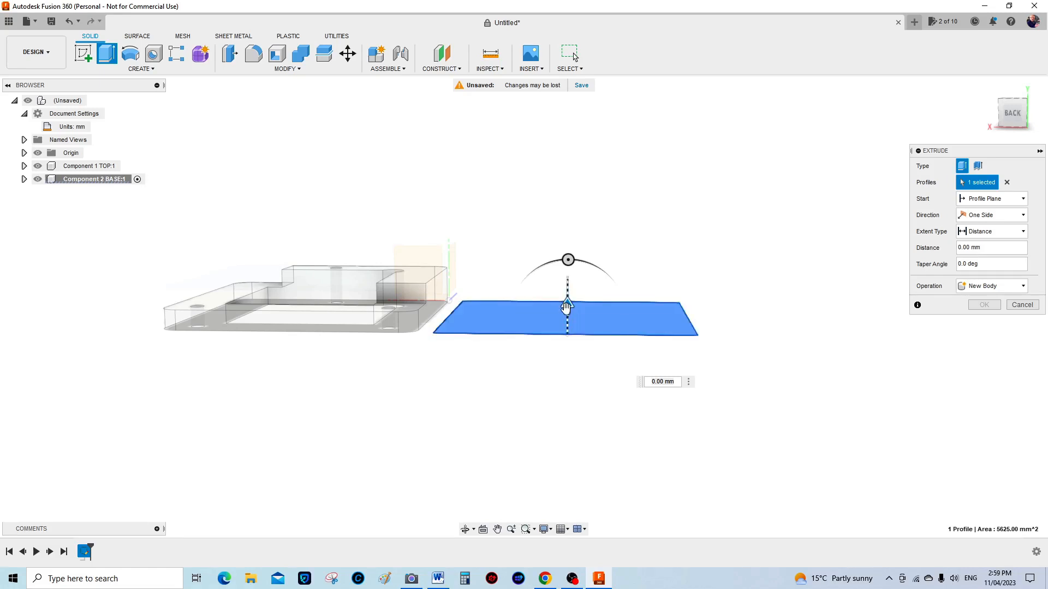
left_click_drag(566, 309, 568, 273)
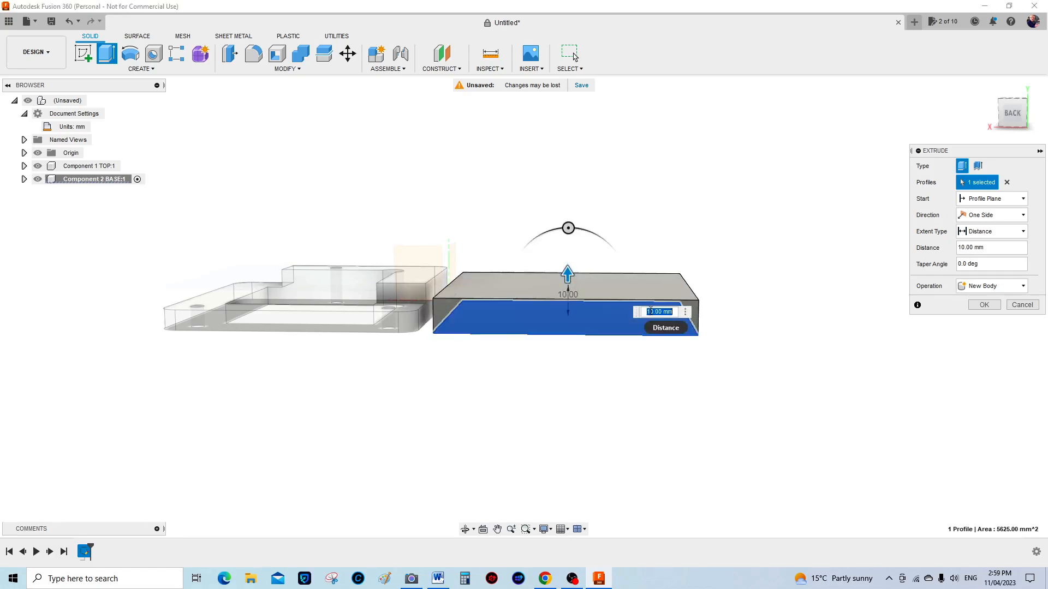
left_click(651, 312)
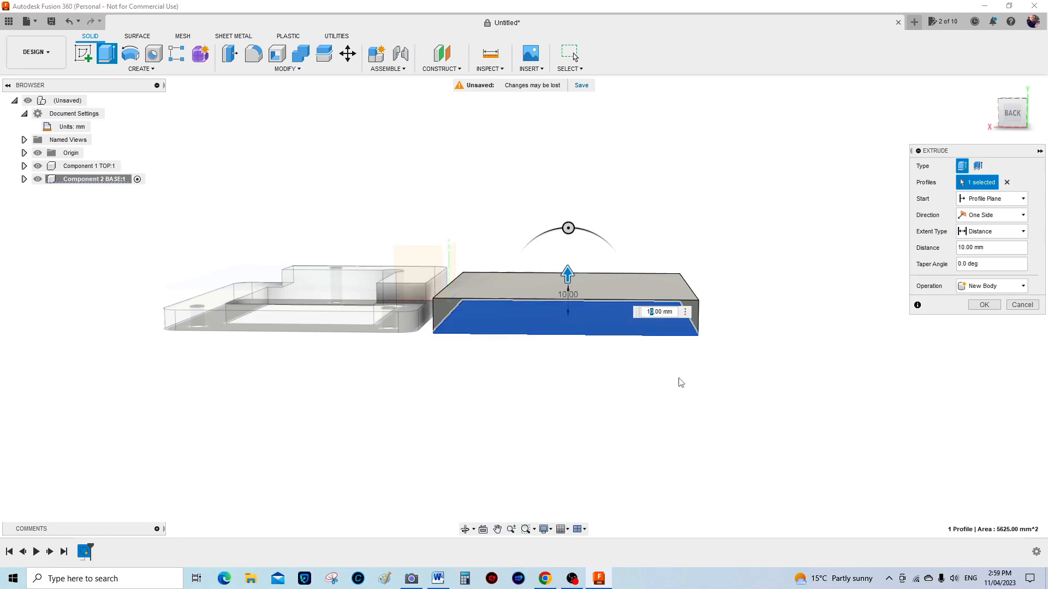
type("2")
key("Return")
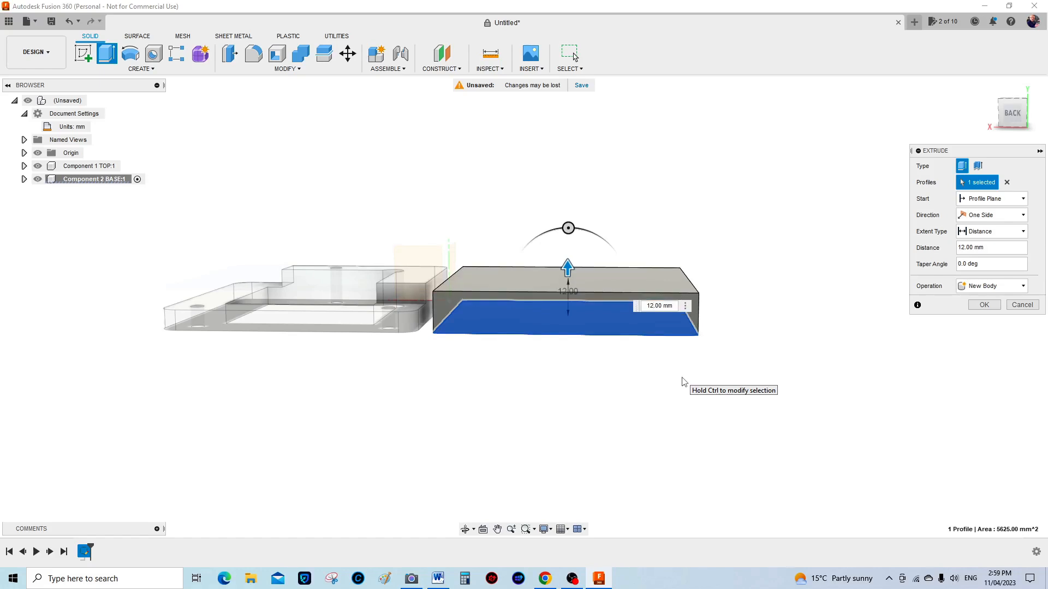
left_click(985, 305)
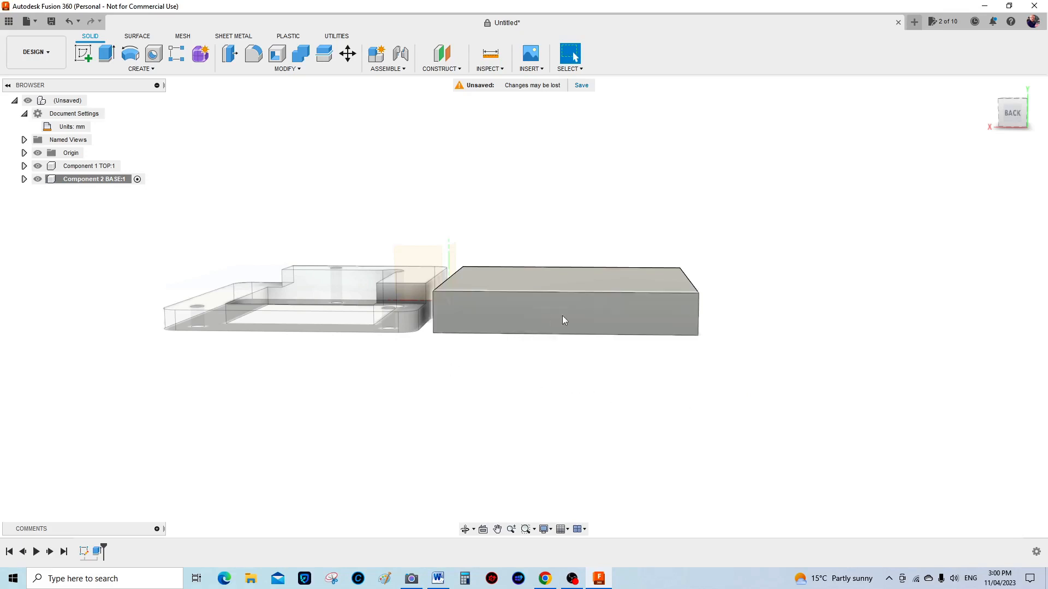
Try to fillet the base block's vertical corner edges with a 5 mm radius
middle_click_drag(1021, 139, 999, 141, "shift")
mouse_move(999, 140)
left_mouse_down()
mouse_move(982, 139)
mouse_move(1015, 112)
left_mouse_up()
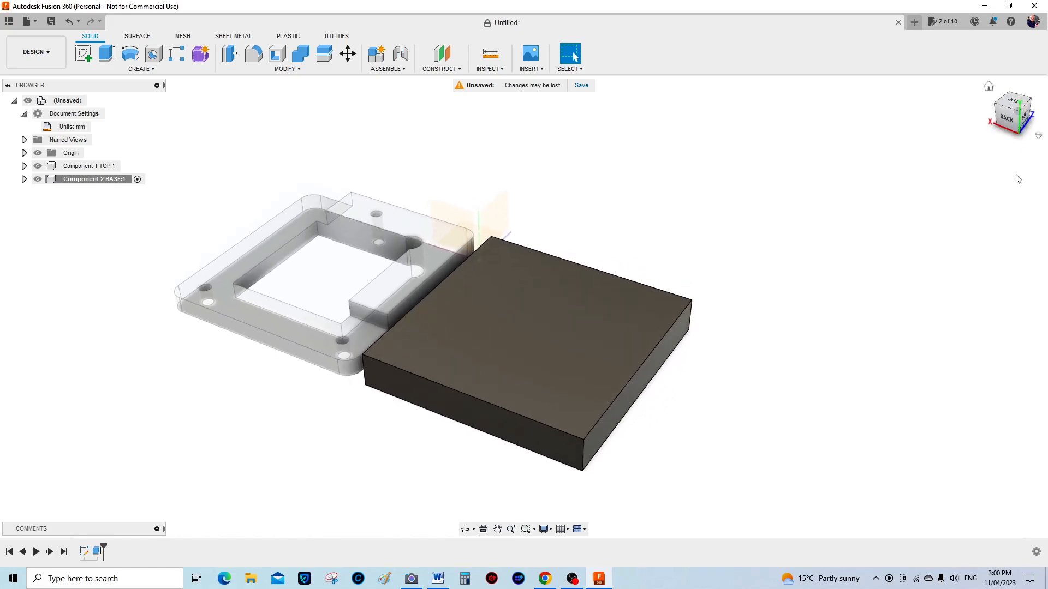
left_click(365, 371)
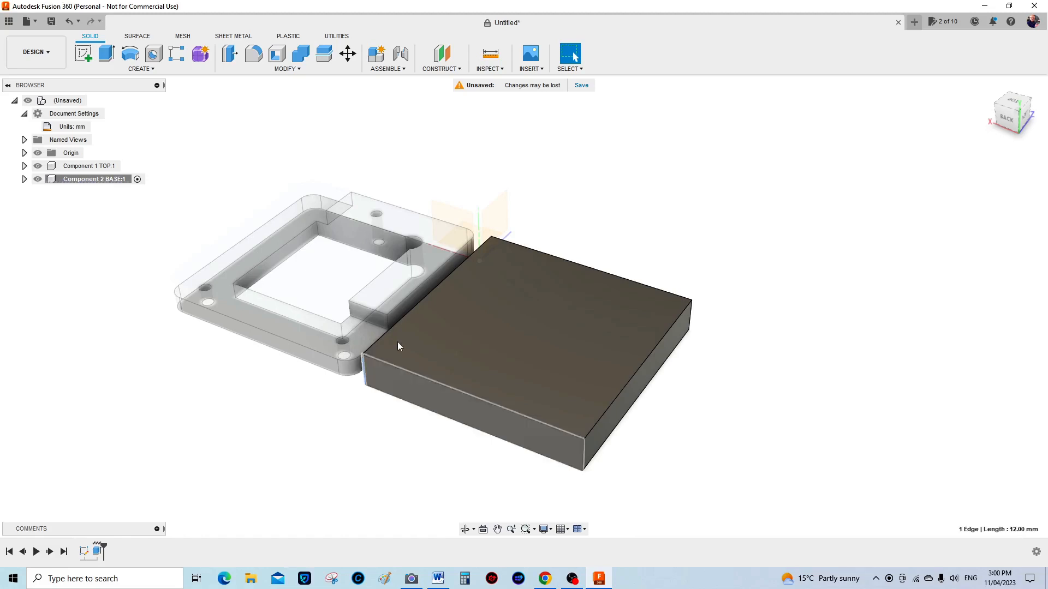
left_click(491, 237, "ctrl")
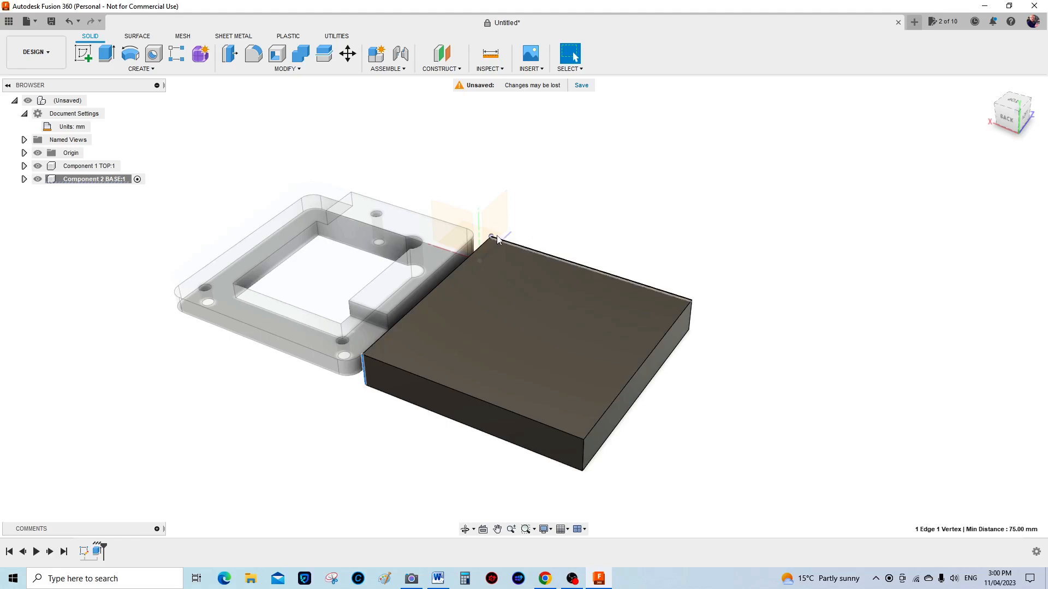
left_click(690, 323, "ctrl")
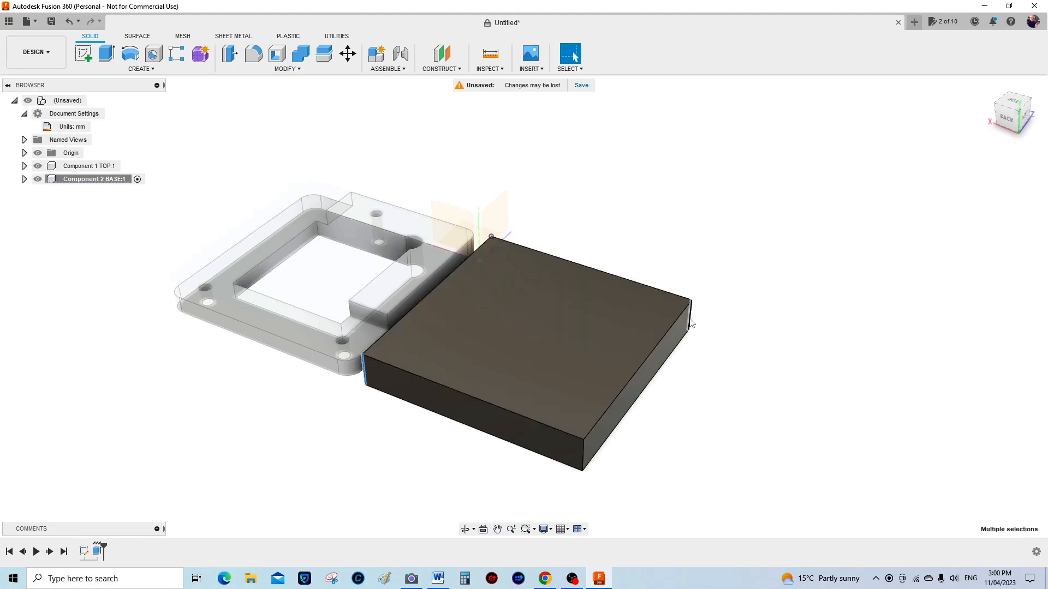
left_click(583, 458, "ctrl")
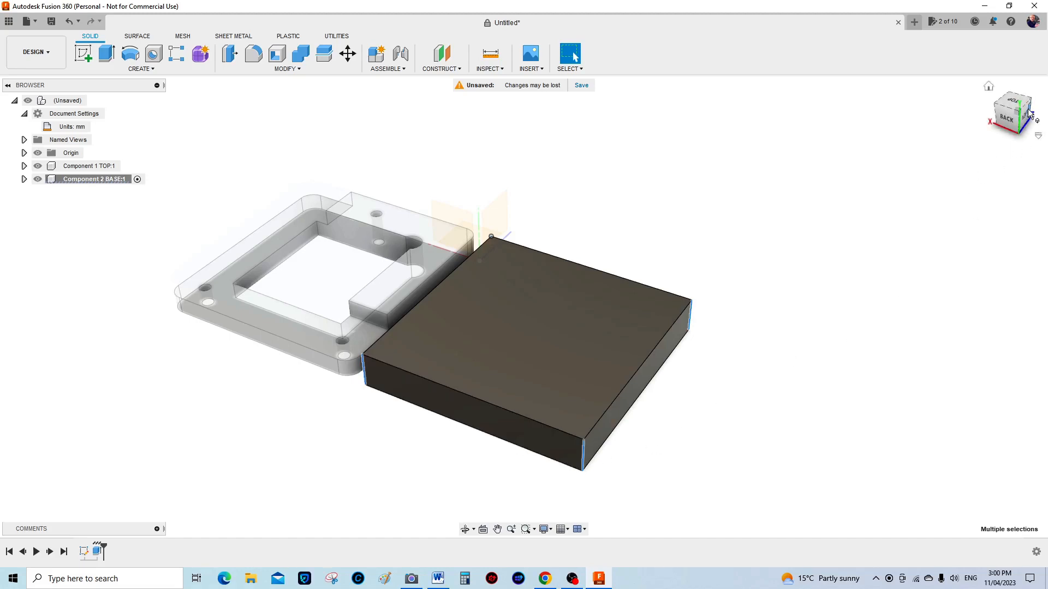
mouse_move(1011, 116)
left_mouse_down()
mouse_move(999, 135)
mouse_move(987, 114)
left_mouse_up()
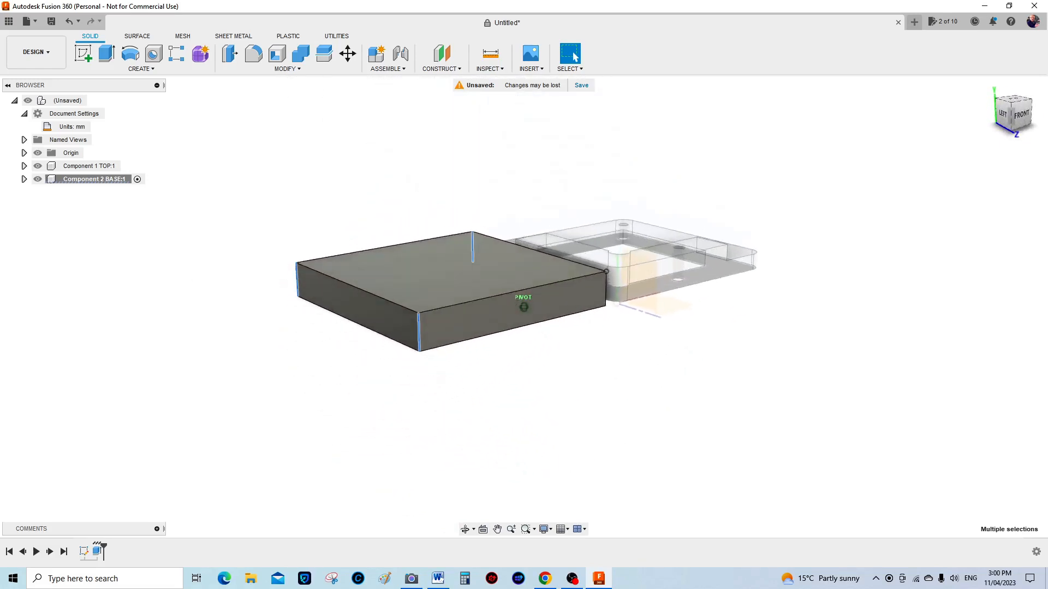
left_click(606, 295, "shift")
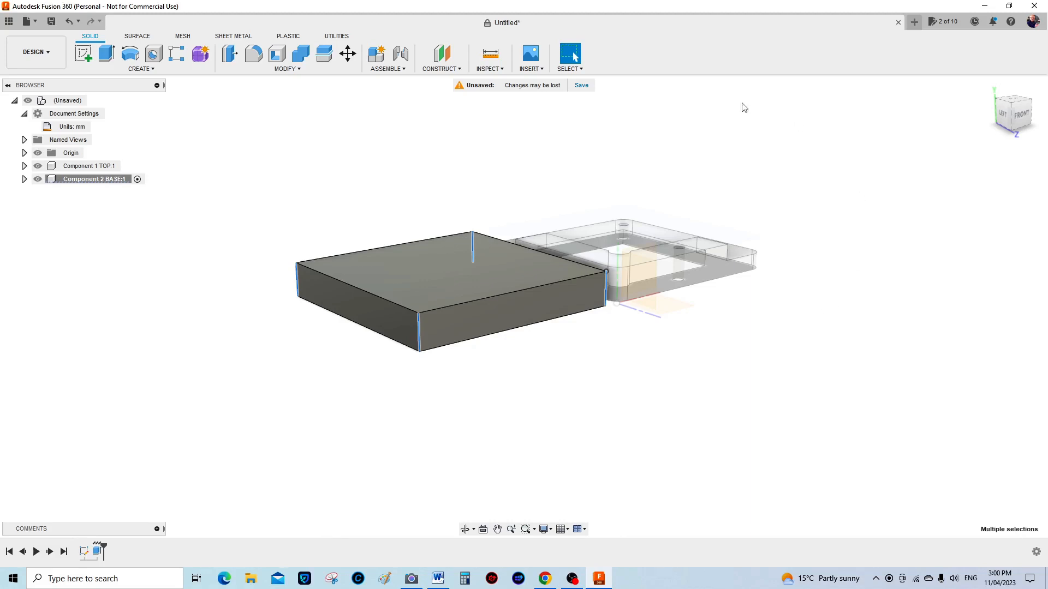
left_click(254, 55)
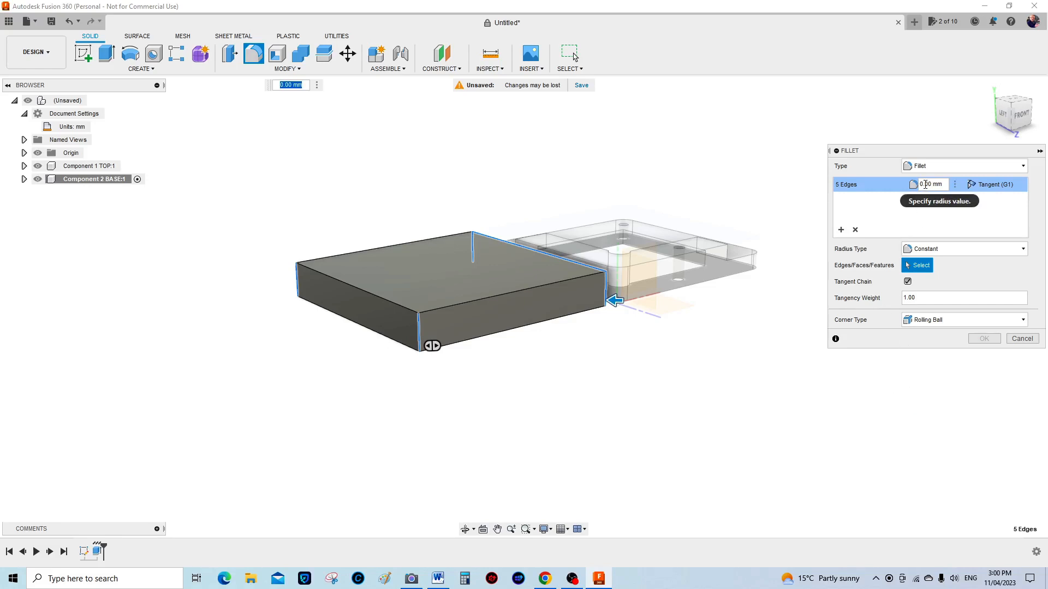
left_click(924, 184)
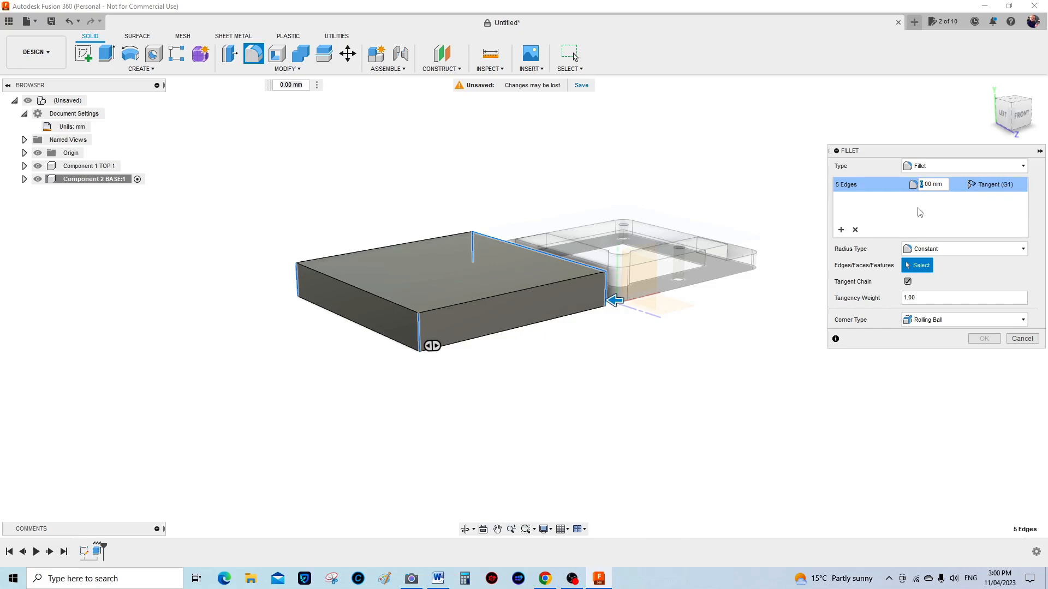
key("Return")
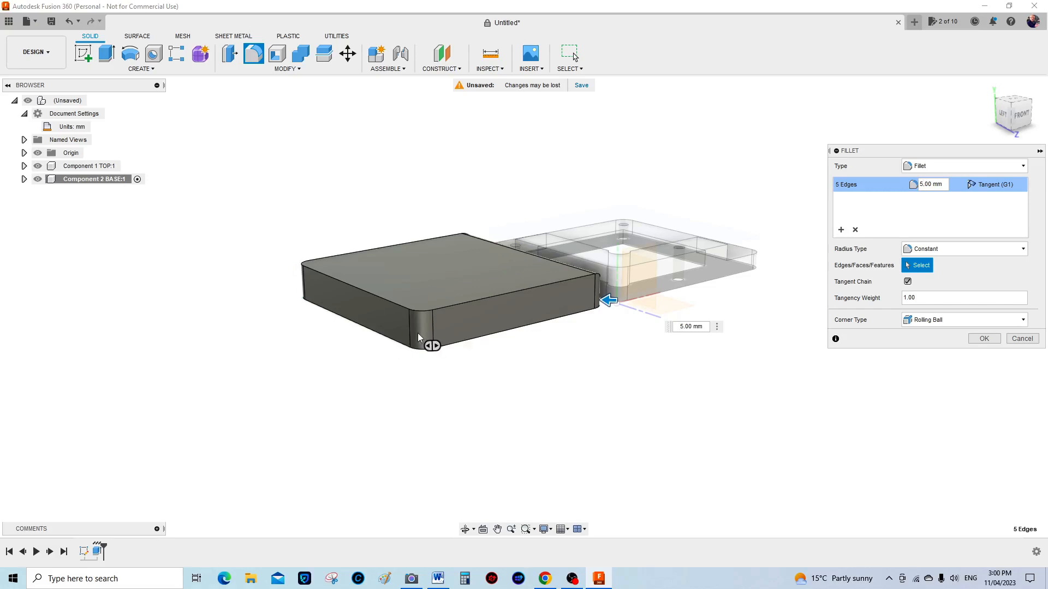
Try a tangency weight of 0.20 on the corner fillet and restore it to 1.00
scroll(413, 332, "up", 2)
scroll(417, 330, "up", 4)
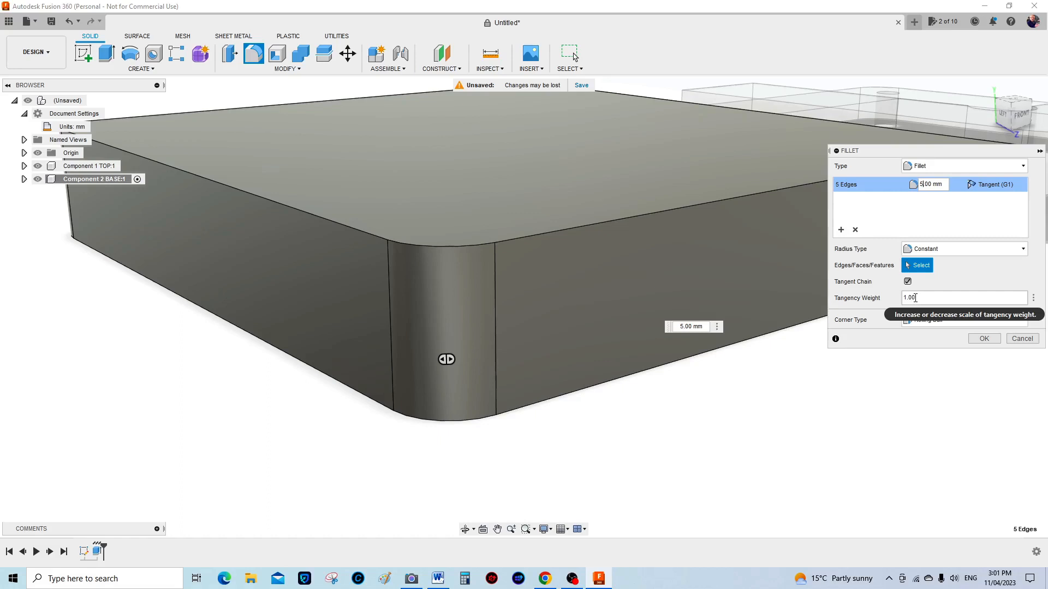
left_click_drag(912, 298, 899, 299)
type("1.2")
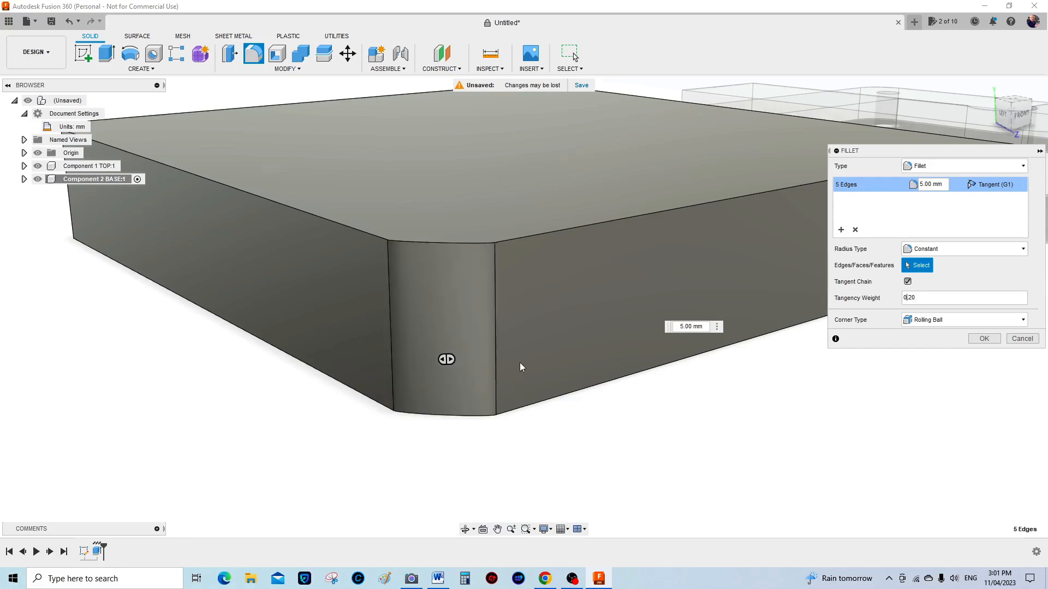
left_click_drag(1013, 101, 1013, 108)
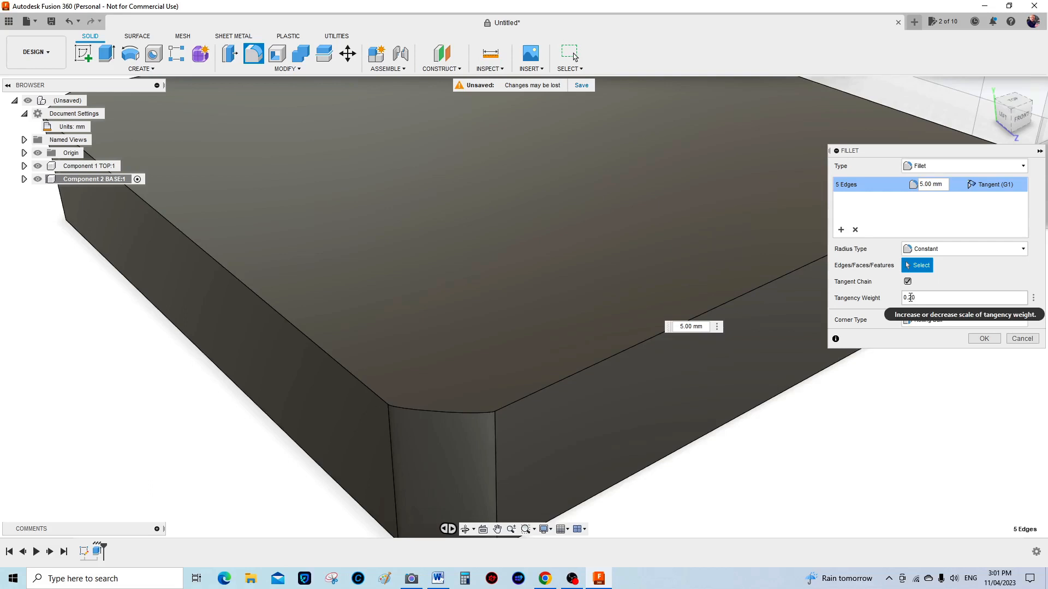
left_click_drag(911, 297, 905, 298)
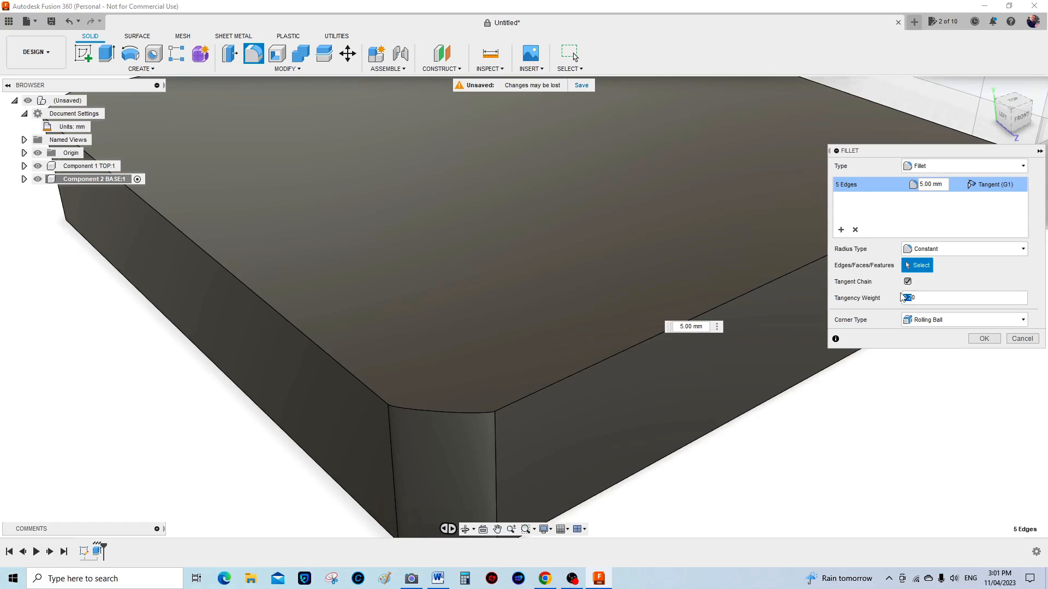
type("1.0")
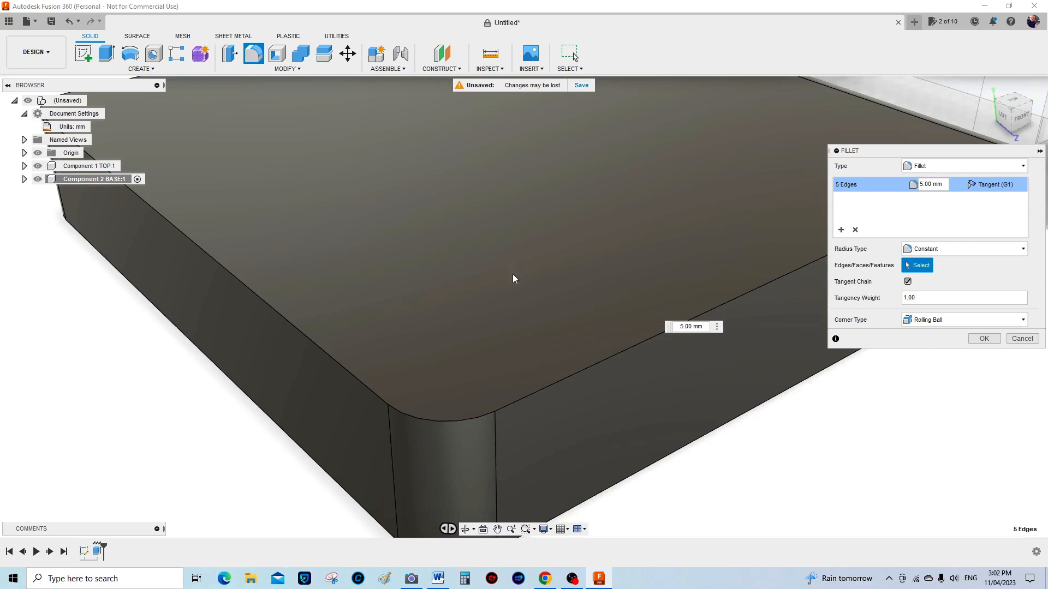
Check the filleted corners from the side facing the top component and discard the 5 mm fillet
scroll(518, 275, "down", 5)
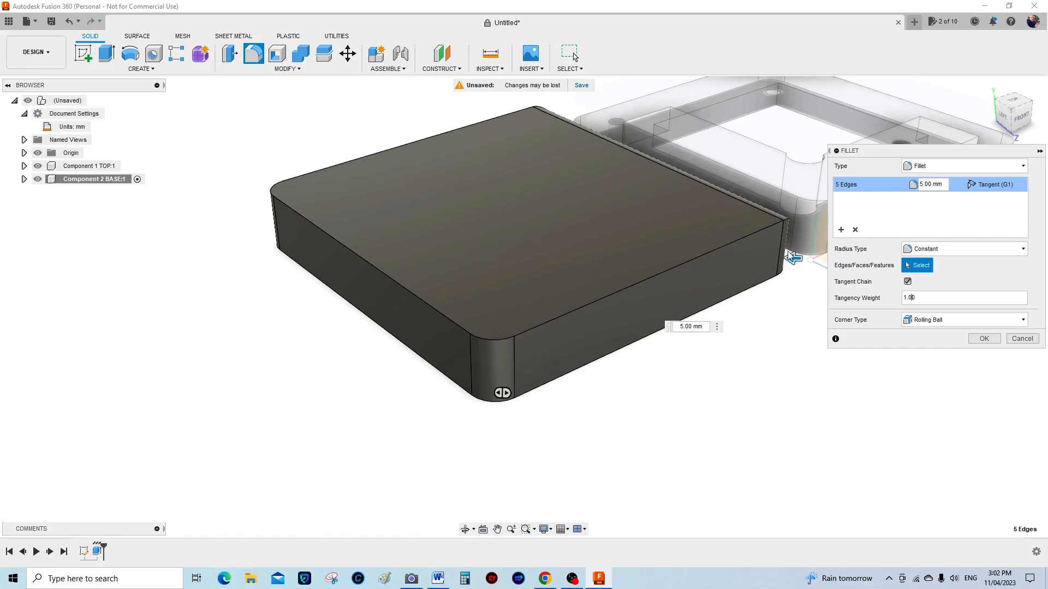
mouse_move(1025, 106)
left_mouse_down()
mouse_move(1012, 136)
mouse_move(409, 491)
mouse_move(285, 335)
mouse_move(284, 363)
mouse_move(288, 232)
mouse_move(280, 250)
left_mouse_up()
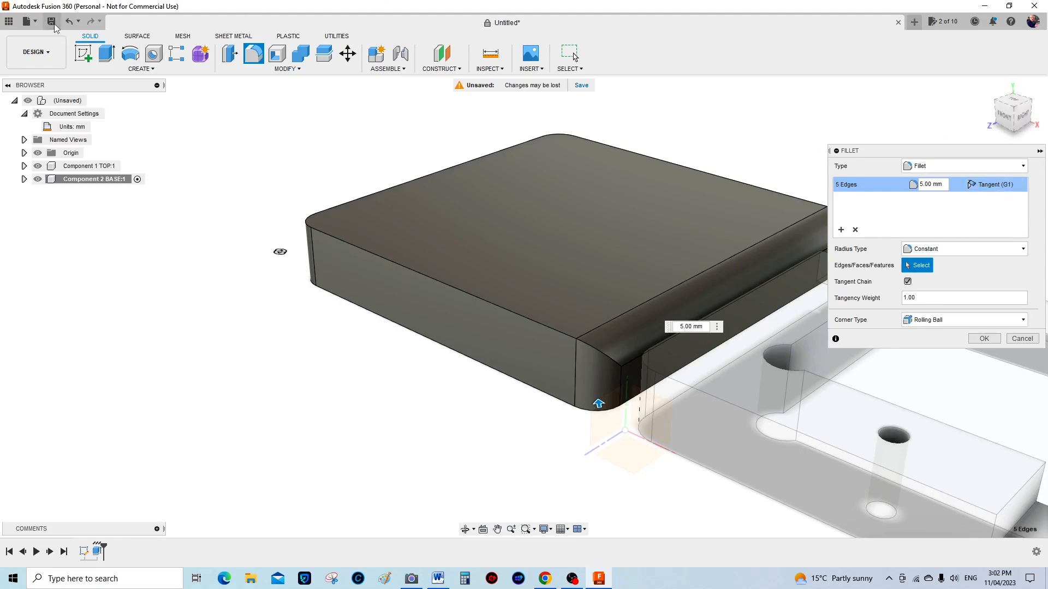
left_click(69, 22)
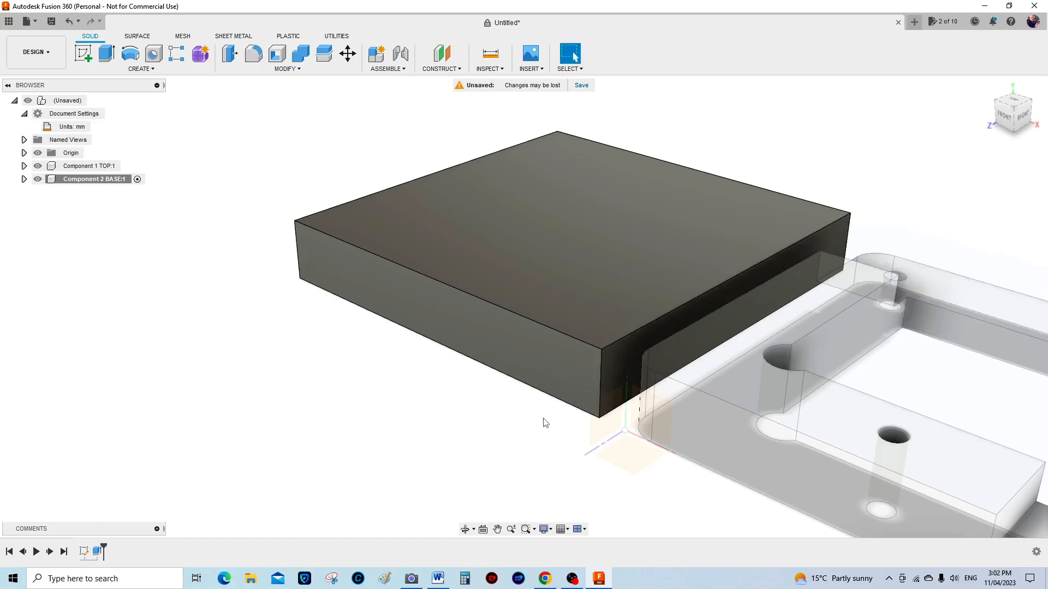
Fillet the four vertical corner edges of the base block with a constant 5 mm radius
left_click(602, 351)
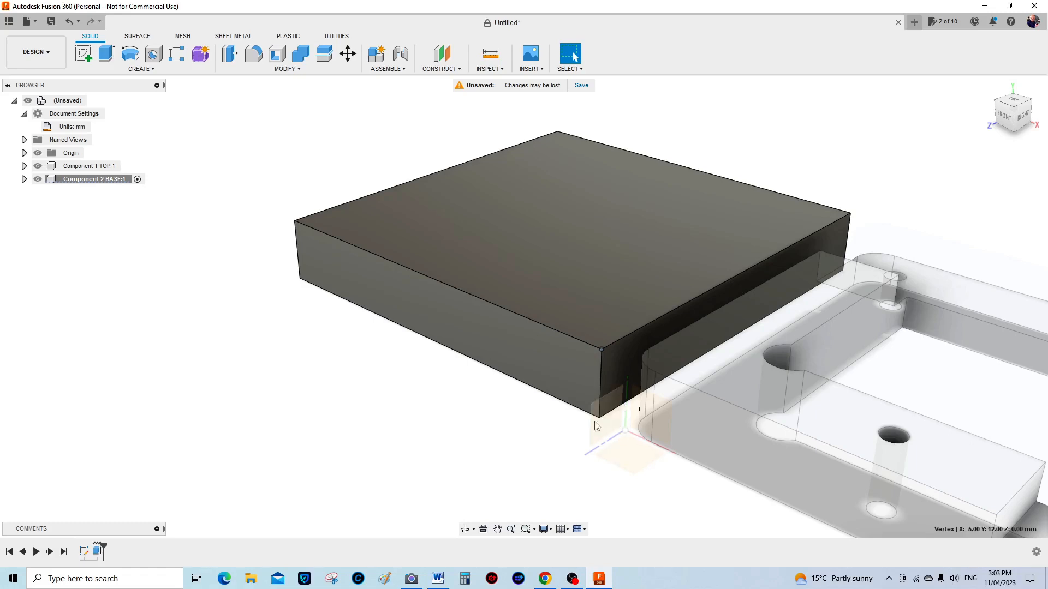
left_click(479, 454)
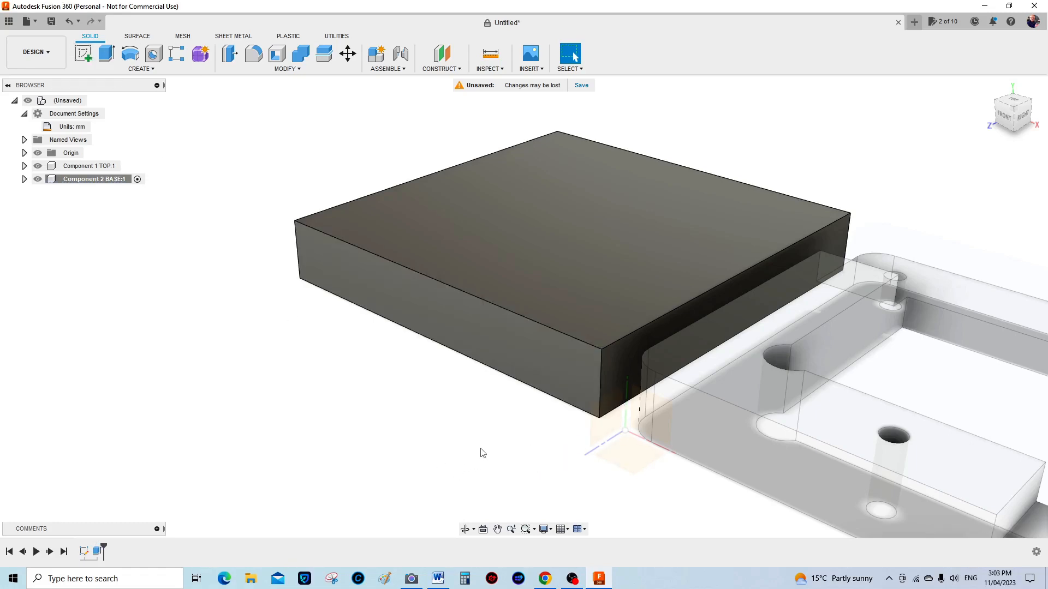
left_click(600, 377)
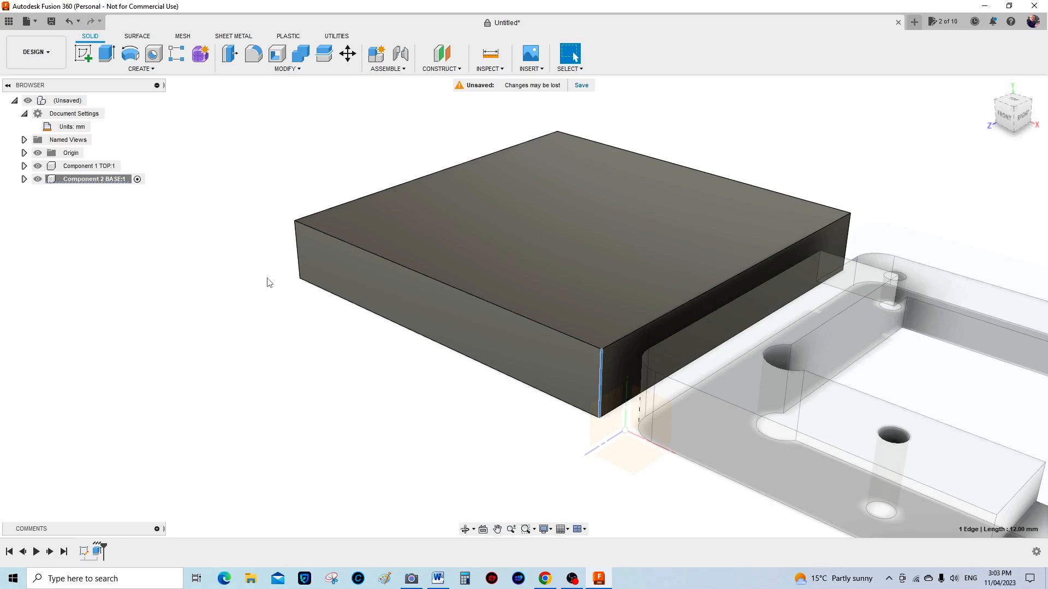
left_click(297, 255, "ctrl")
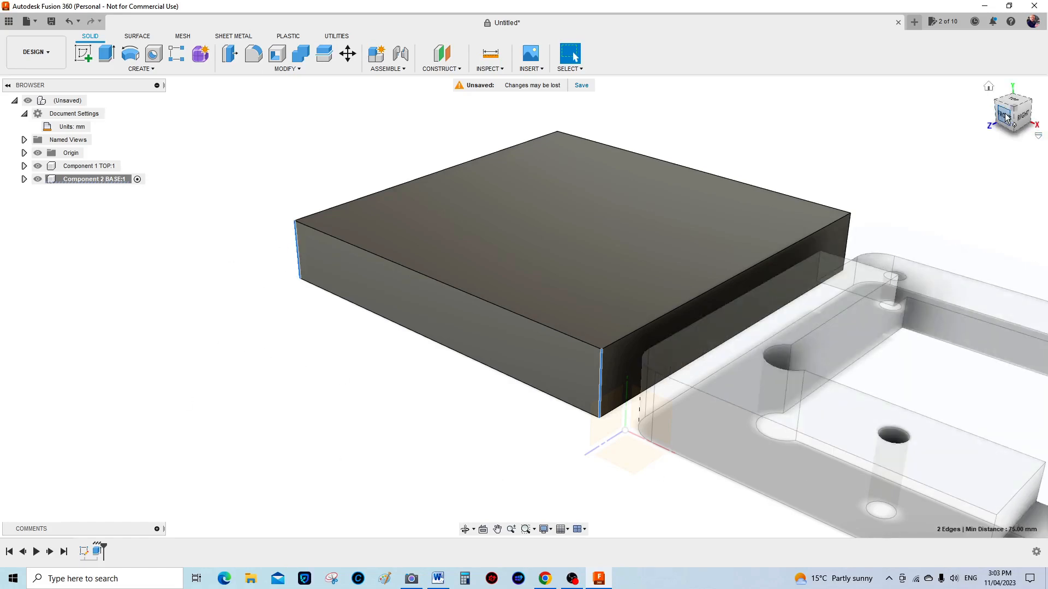
left_click_drag(1003, 112, 1009, 113)
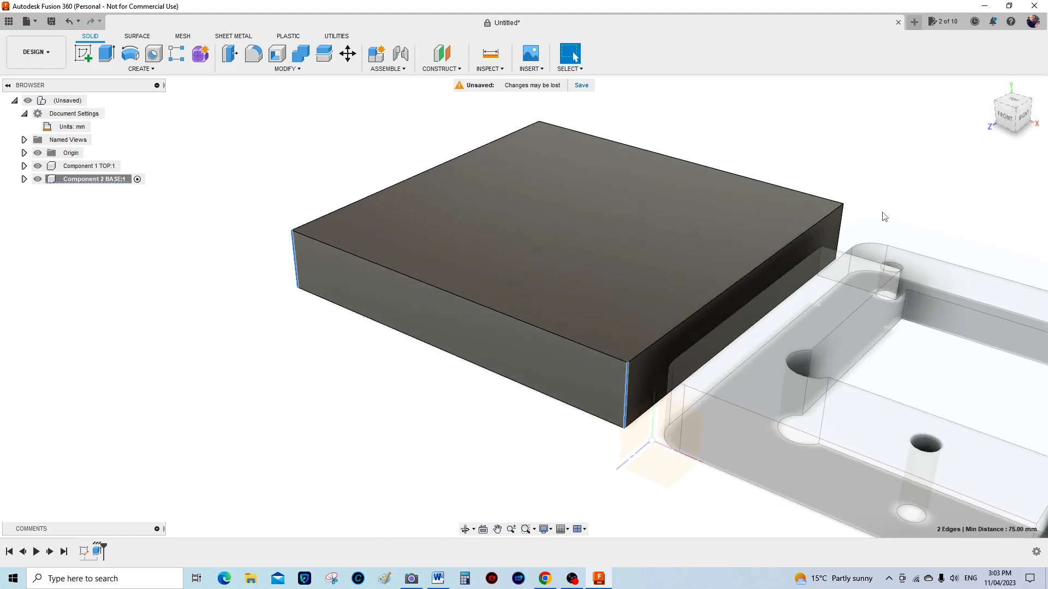
left_click(844, 226, "ctrl")
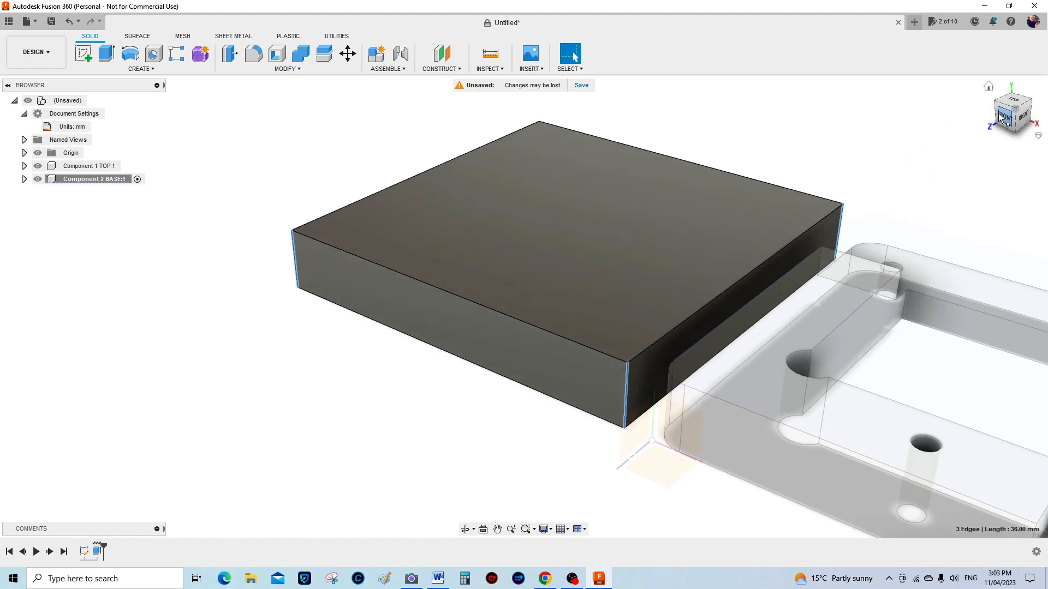
mouse_move(997, 113)
left_mouse_down()
mouse_move(1007, 120)
mouse_move(1045, 93)
left_mouse_up()
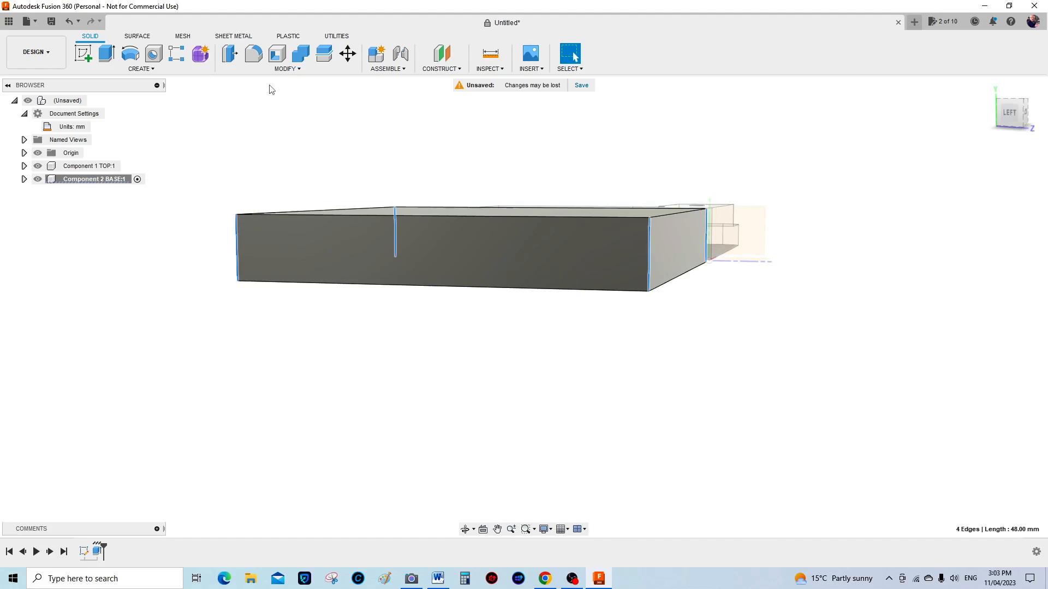
left_click(258, 60)
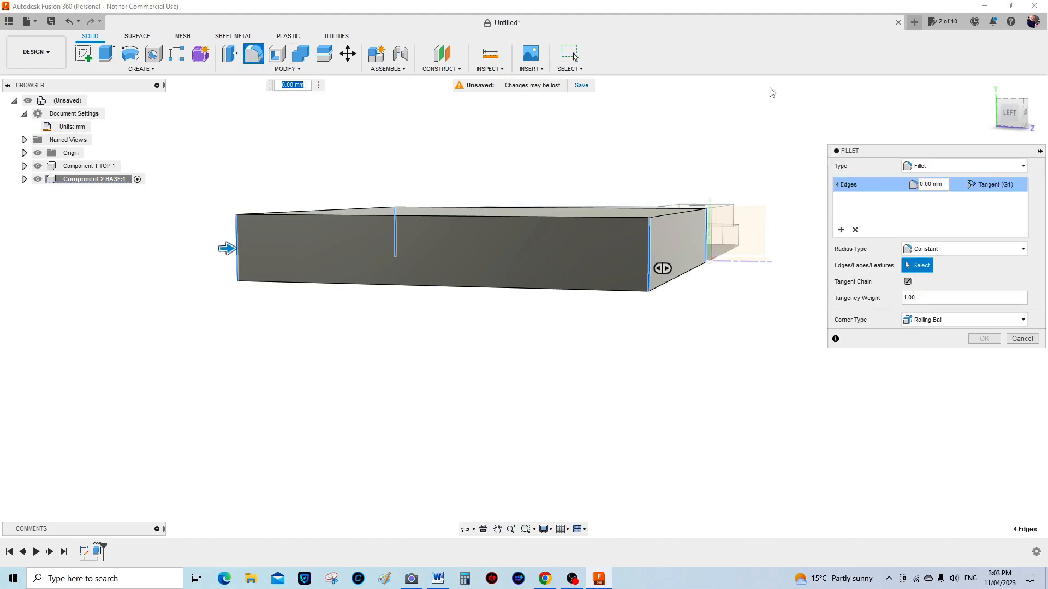
left_click(921, 185)
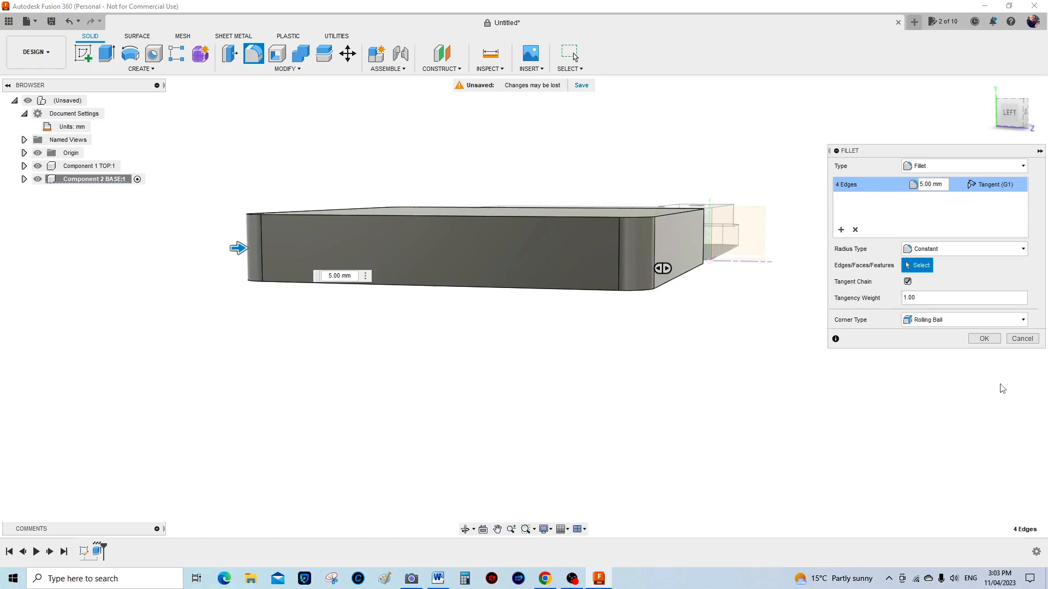
left_click(985, 339)
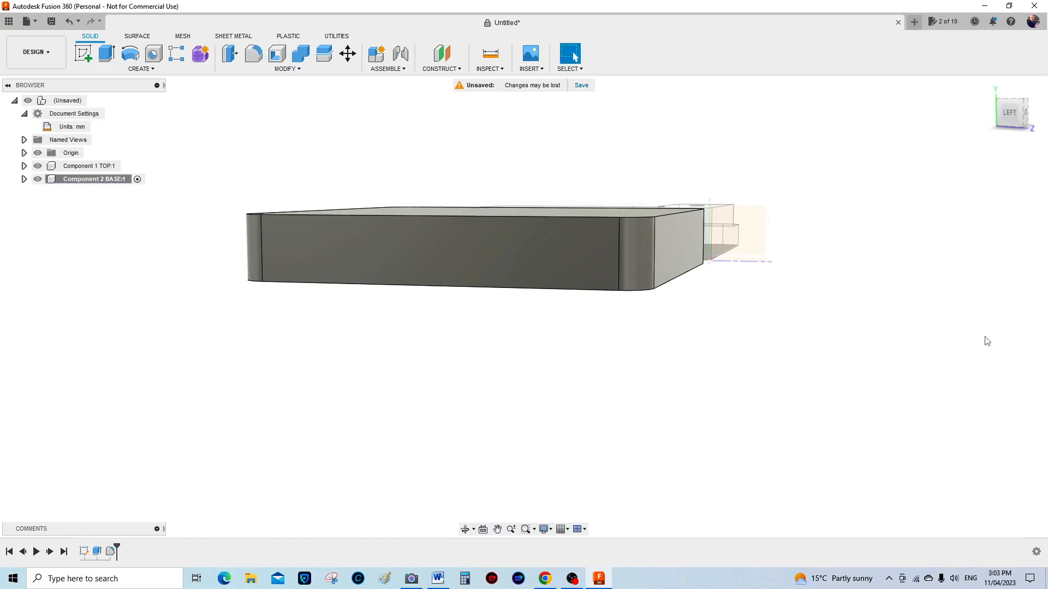
Activate the top-level design that contains both the top and base components
mouse_move(1010, 111)
left_mouse_down()
mouse_move(1006, 147)
mouse_move(993, 134)
mouse_move(981, 147)
mouse_move(1011, 140)
mouse_move(1025, 120)
mouse_move(1021, 148)
mouse_move(1022, 138)
left_mouse_up()
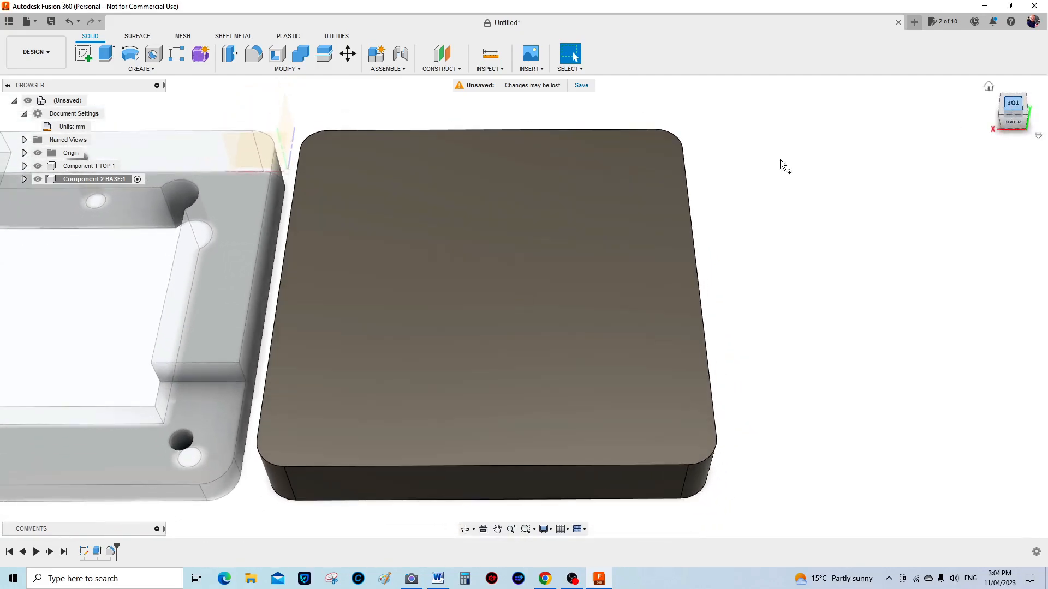
scroll(344, 317, "up", 2)
scroll(332, 311, "down", 5)
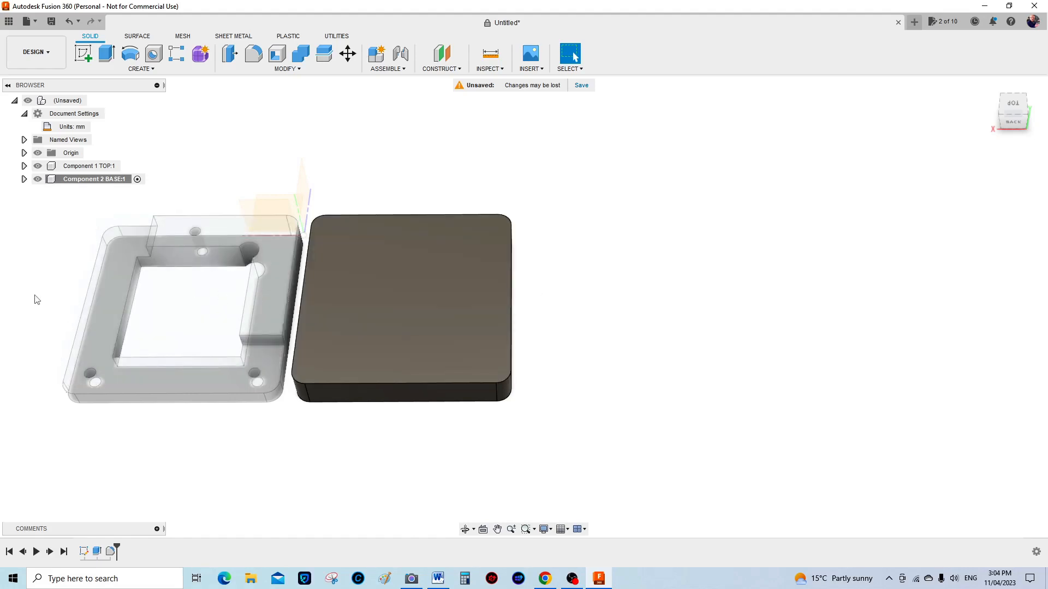
scroll(36, 301, "up", 5)
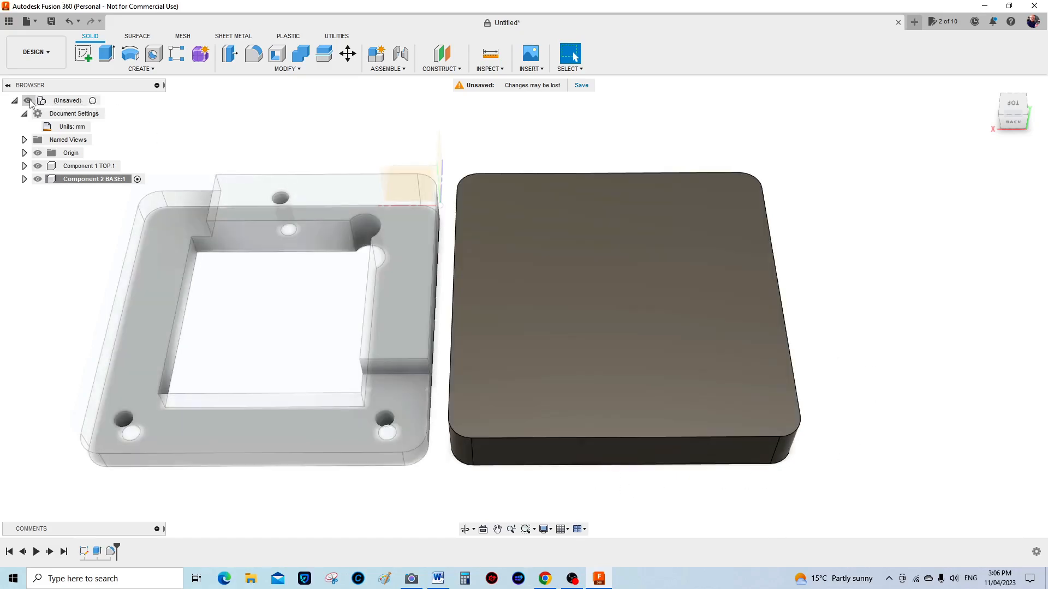
left_click(53, 102)
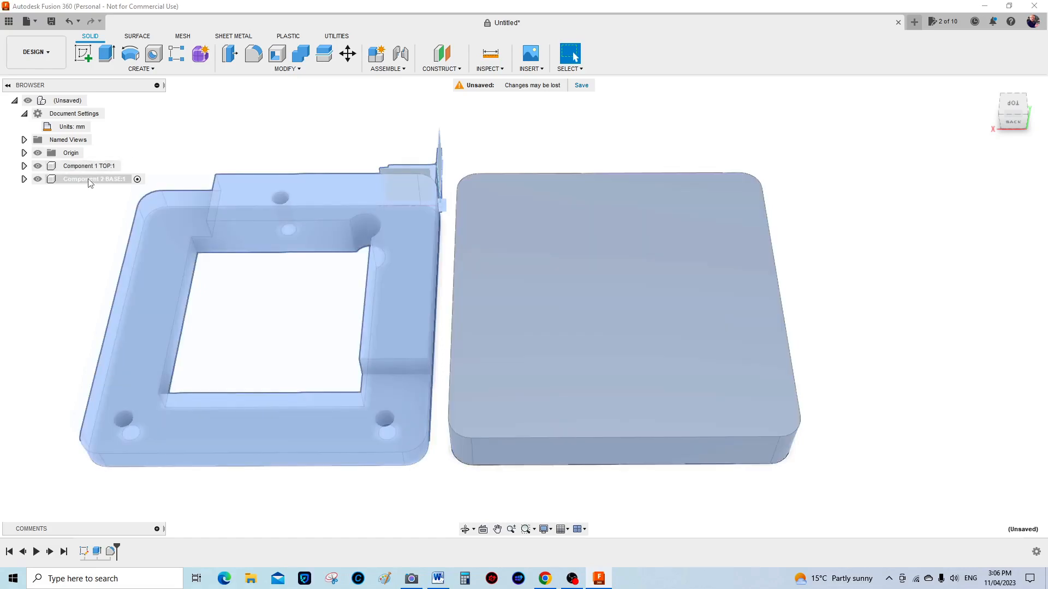
left_click(90, 180)
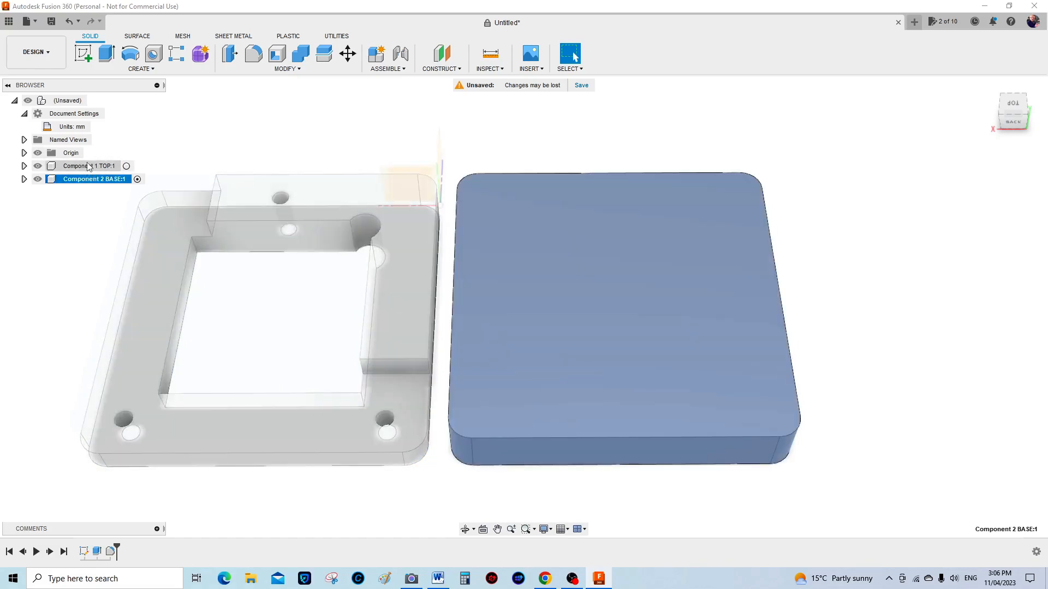
left_click(88, 166, "ctrl")
left_click(92, 179)
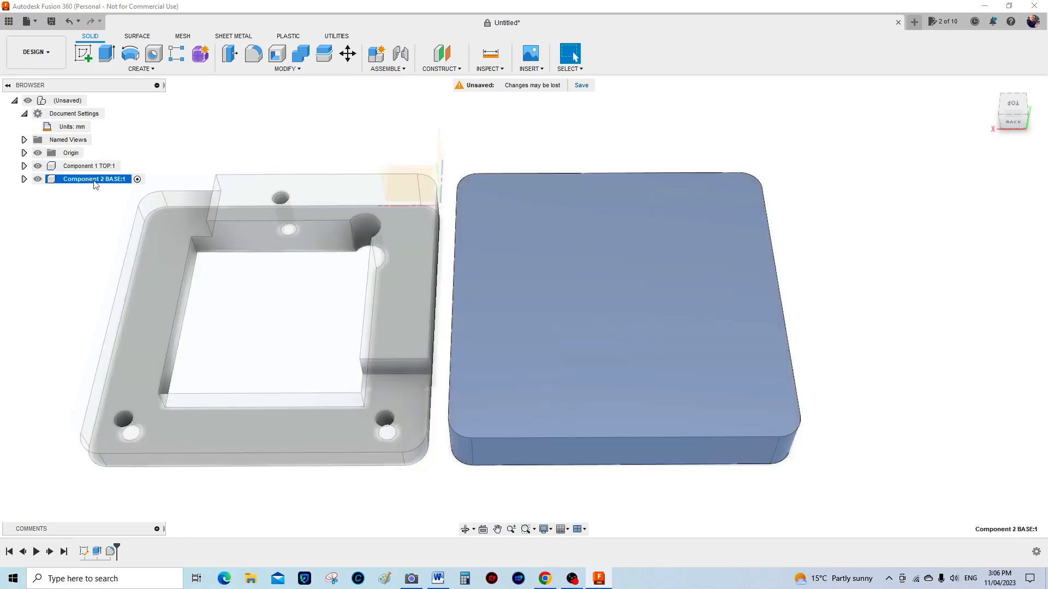
left_click(53, 101)
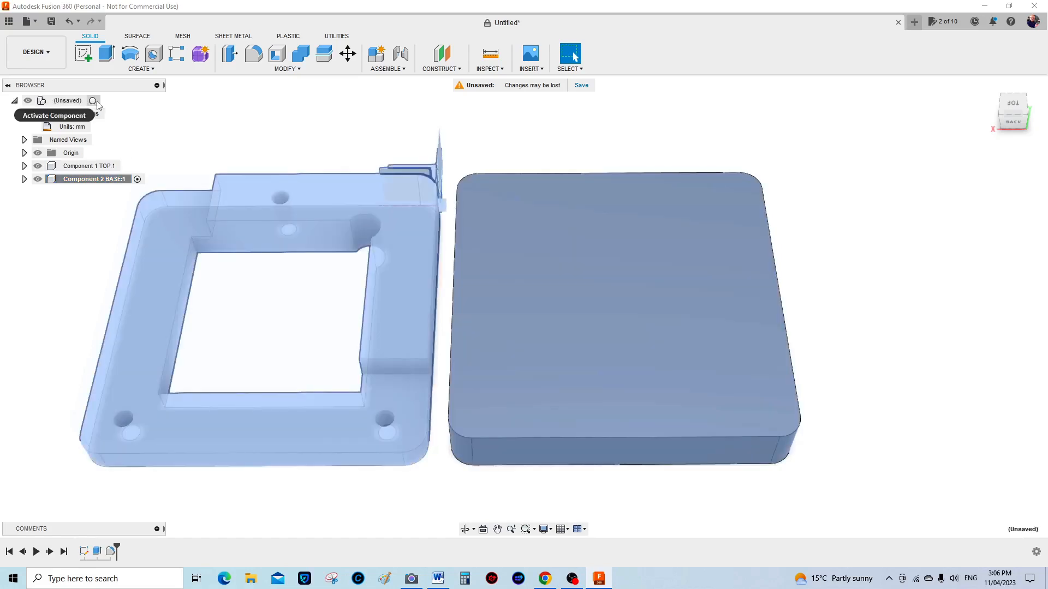
left_click(94, 101)
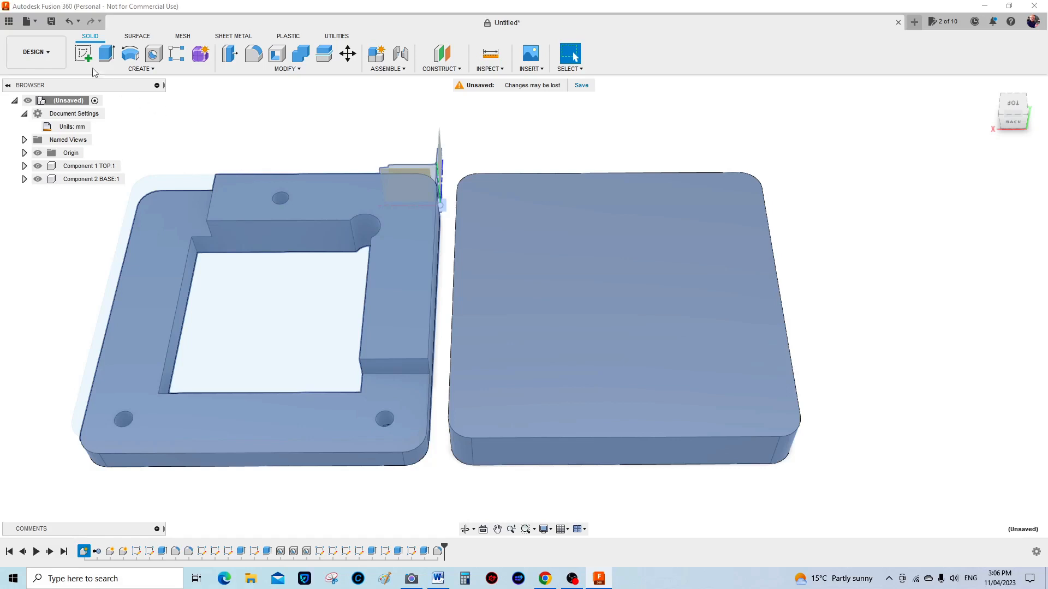
Review the file types offered for exporting the design, including STL, and close the export dialog without exporting
left_click(36, 22)
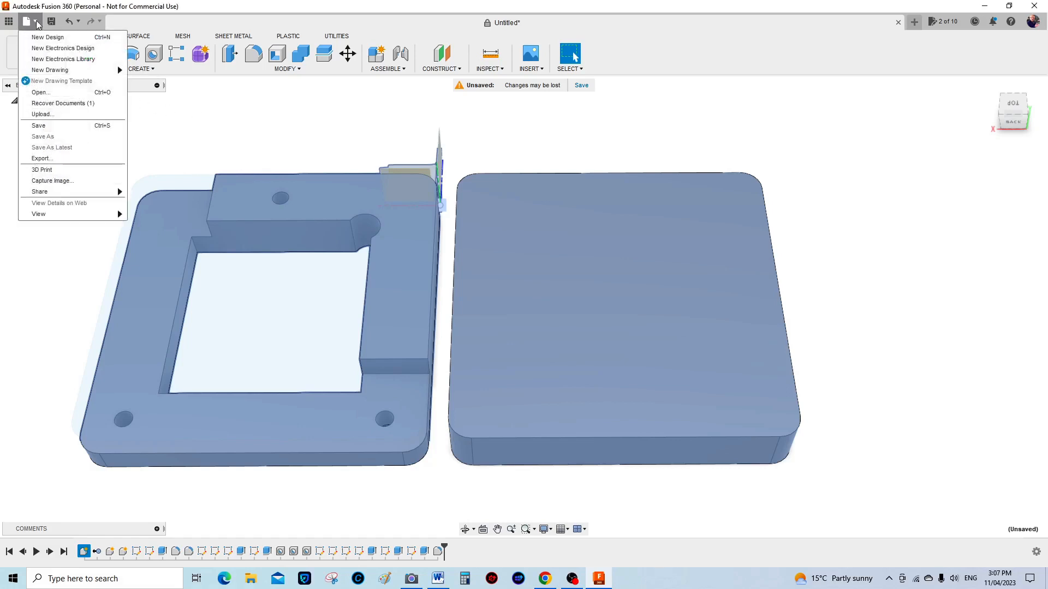
left_click(44, 158)
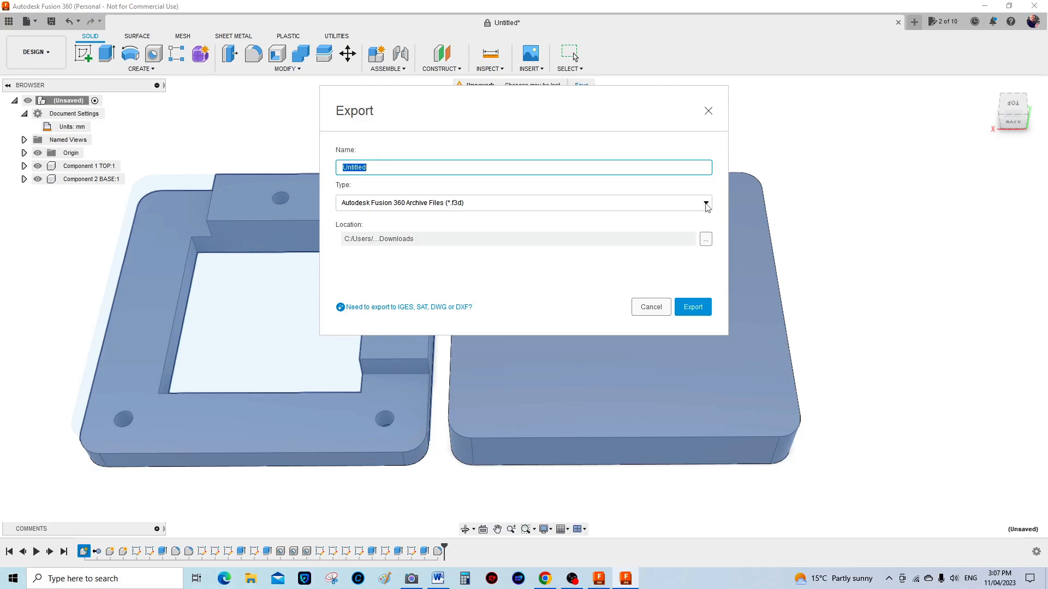
left_click(706, 204)
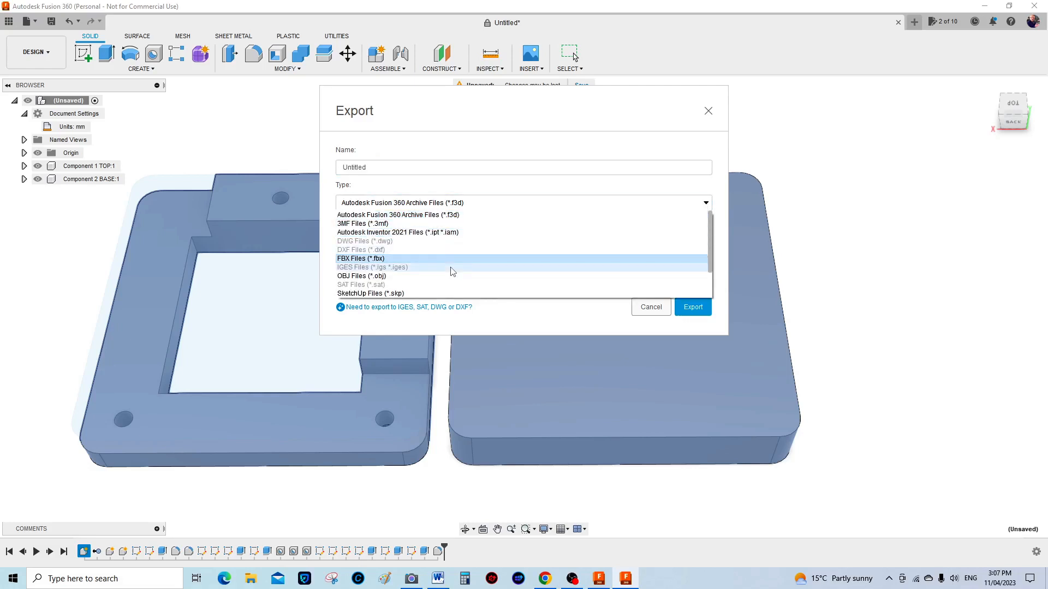
scroll(448, 270, "down", 2)
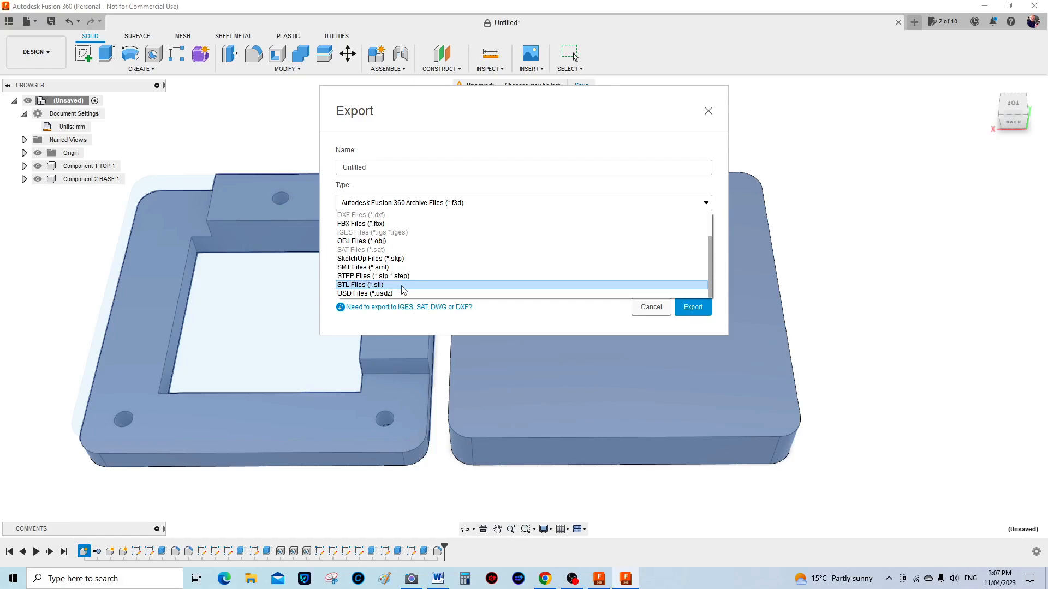
left_click(709, 113)
left_click(708, 113)
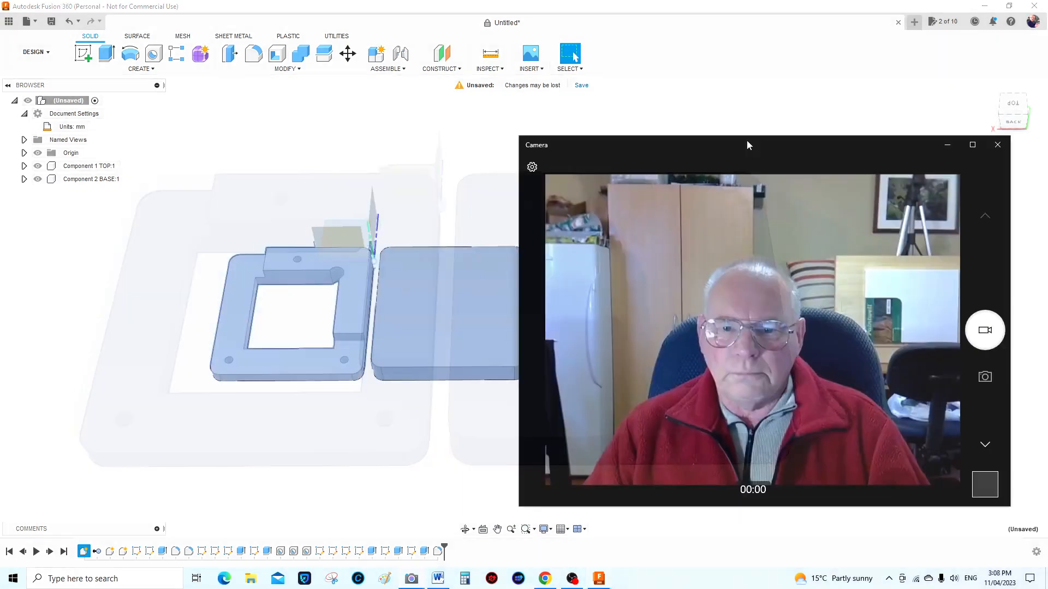
left_click_drag(747, 139, 767, 153)
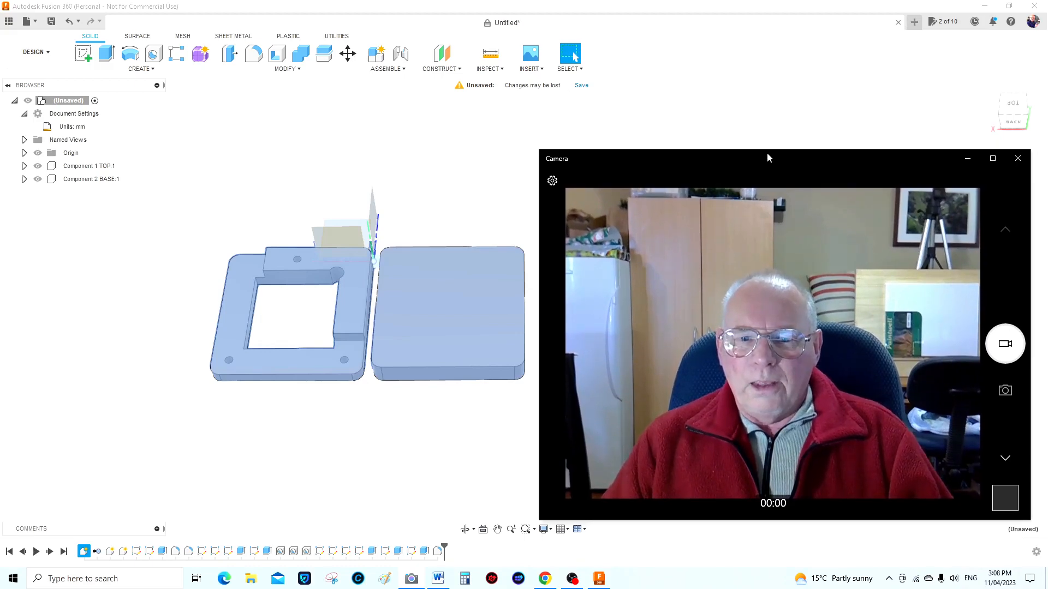